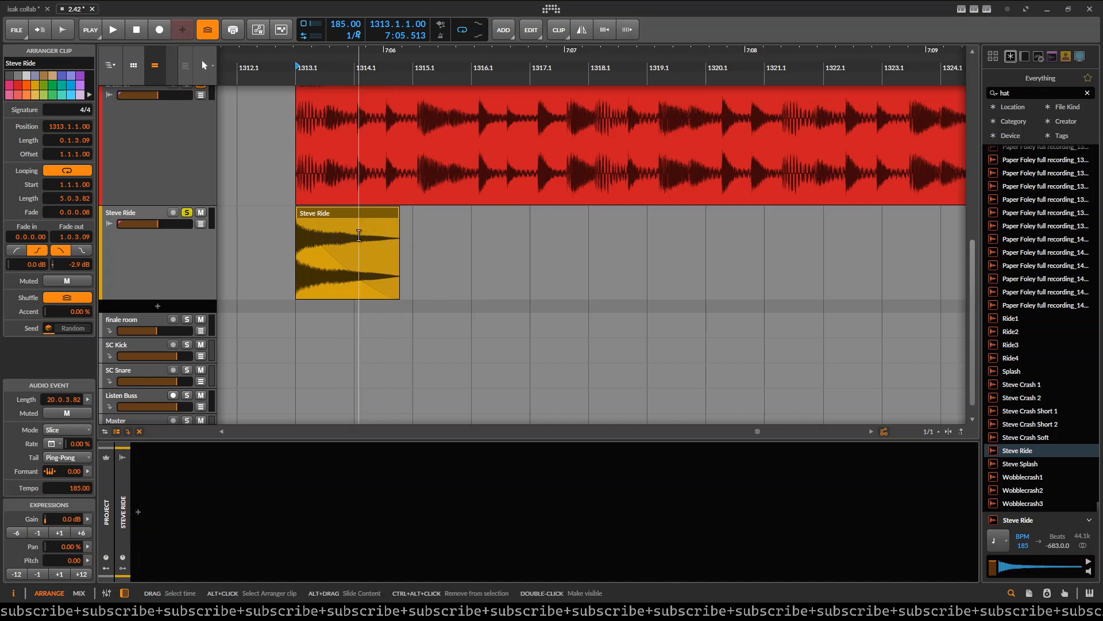
- Enable snapping to the grid and move the Steve Ride clip to 1314.1.1.00
scroll(358, 247, down, 2)
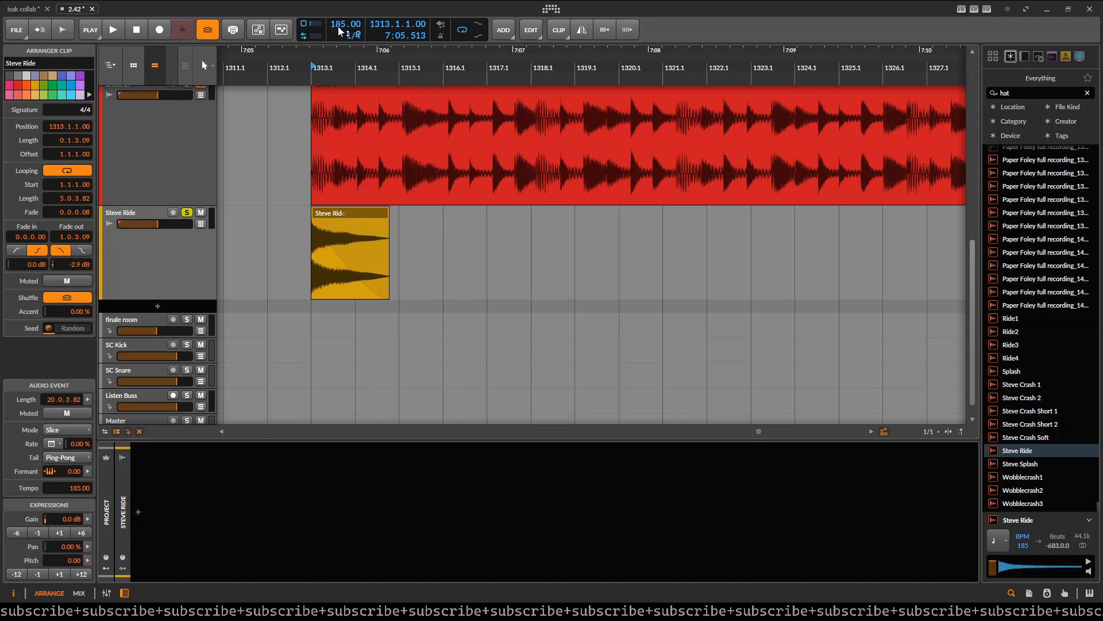
scroll(317, 213, up, 3)
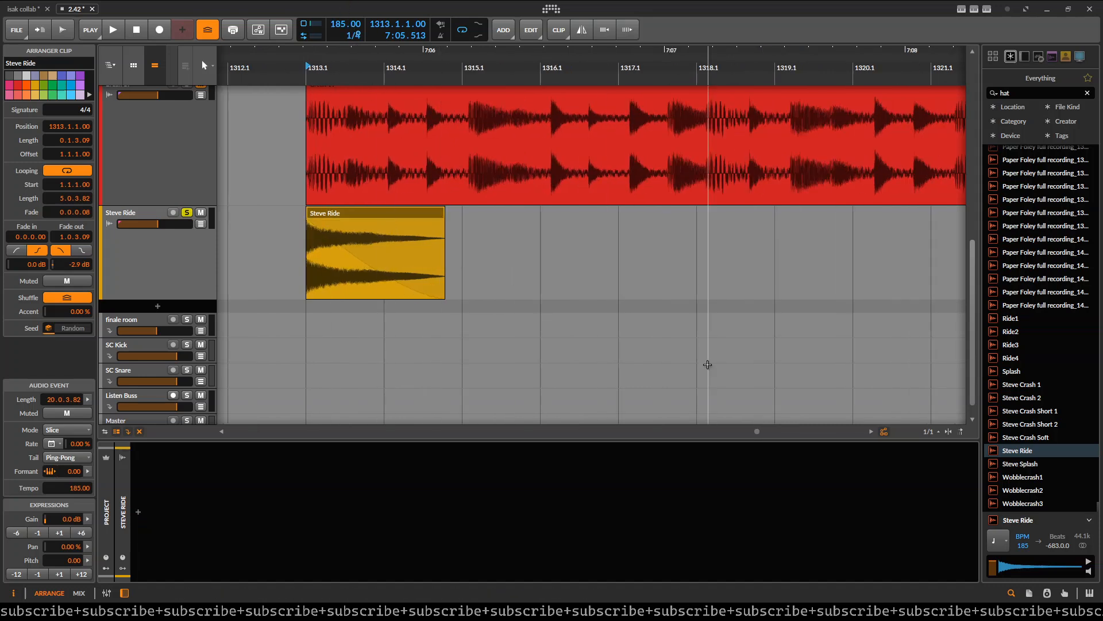
click(950, 432)
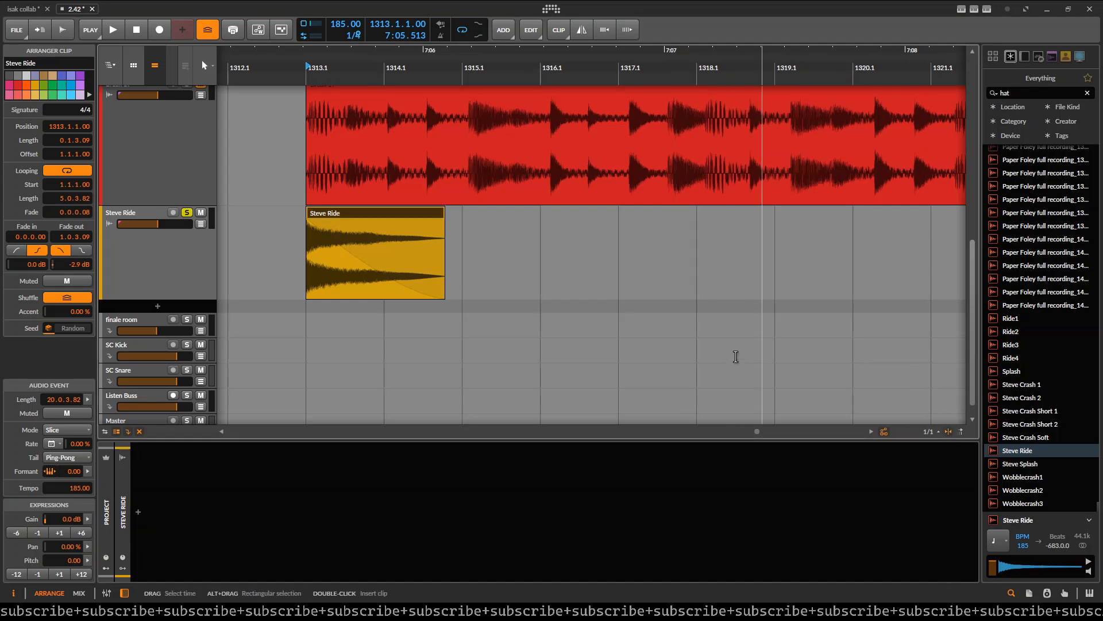
drag(378, 221, 470, 216)
scroll(391, 209, up, 2)
scroll(471, 216, down, 1)
scroll(391, 209, up, 2)
drag(389, 209, 434, 217)
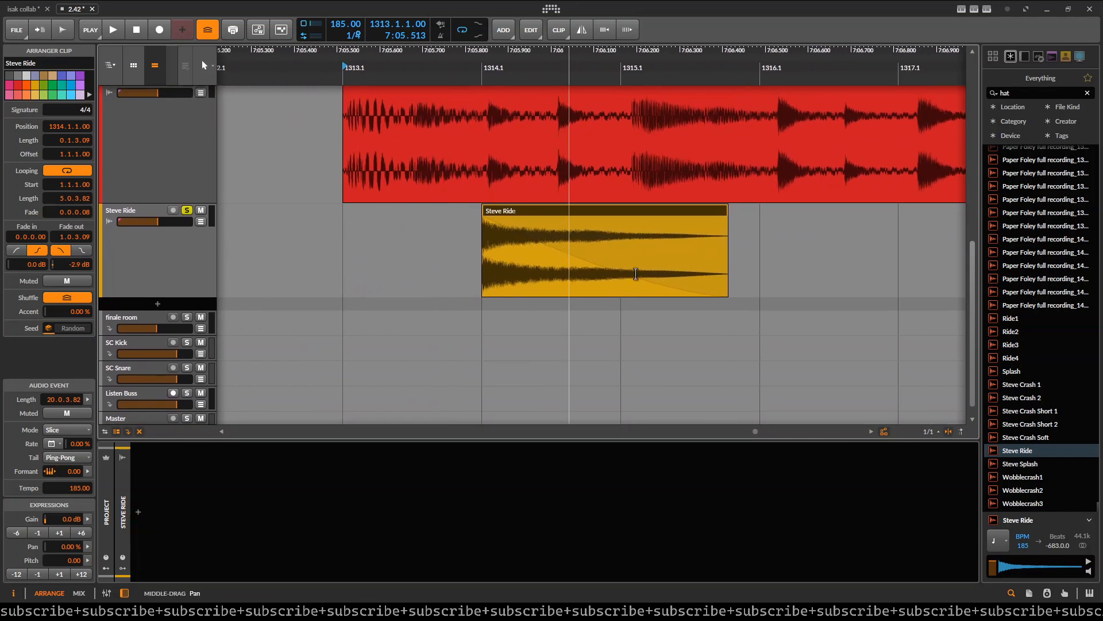
- Move the Steve Ride clip back to 1313.1.1.00, aligned with the start of the Break 19 clip
click(947, 430)
drag(542, 208, 405, 220)
scroll(505, 209, down, 3)
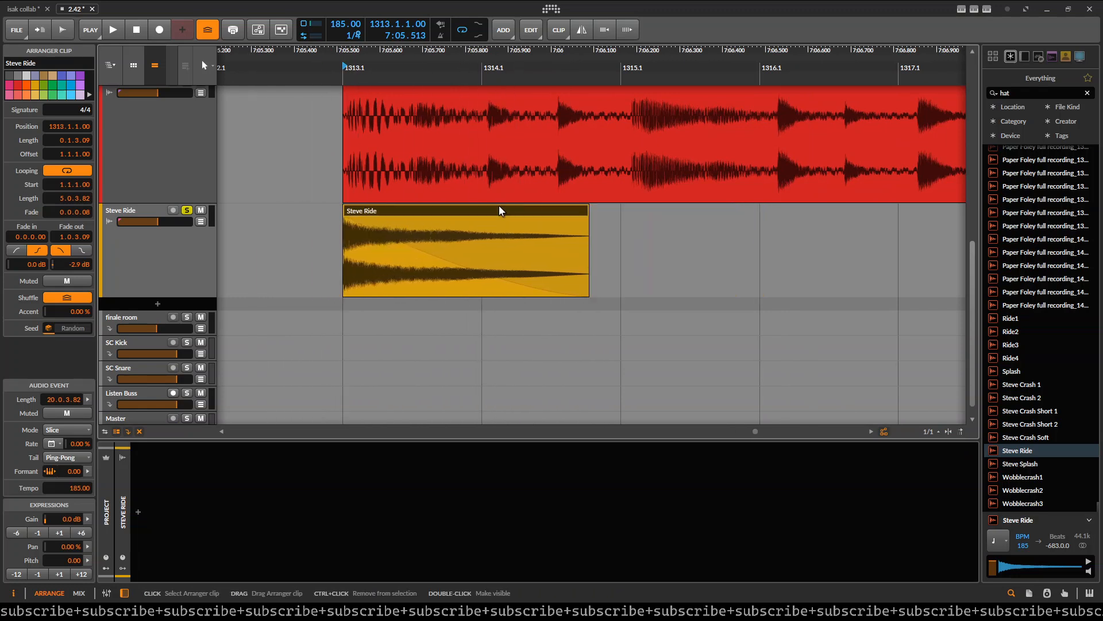
- Turn off snapping to the grid and try moving the Steve Ride clip freely
click(950, 431)
scroll(493, 253, up, 1)
drag(458, 254, 535, 249)
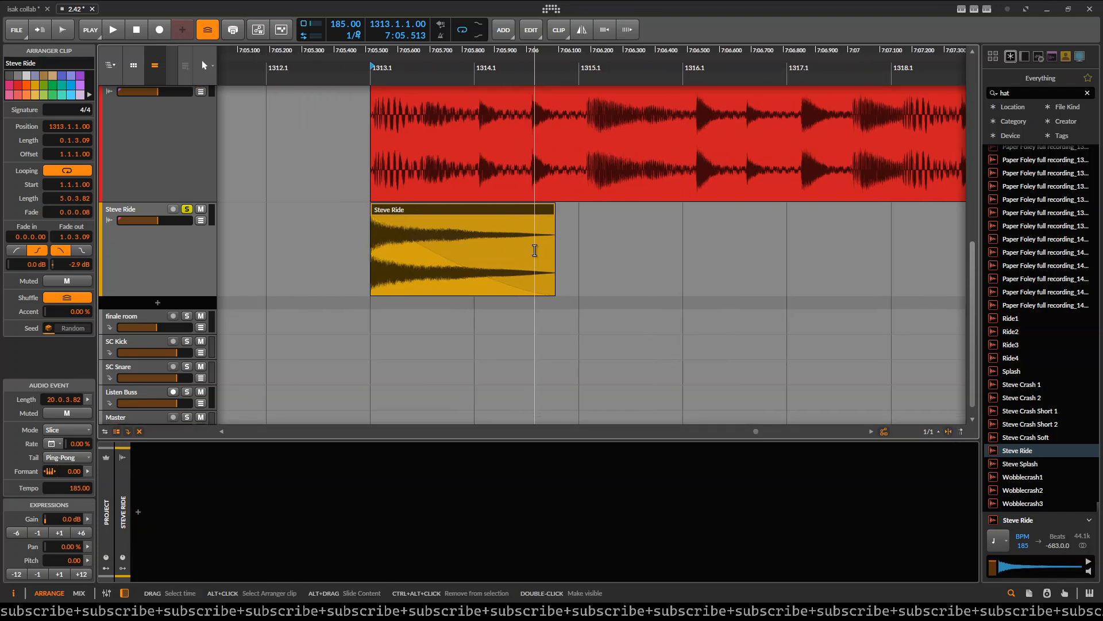
scroll(530, 247, up, 1)
drag(443, 265, 493, 301)
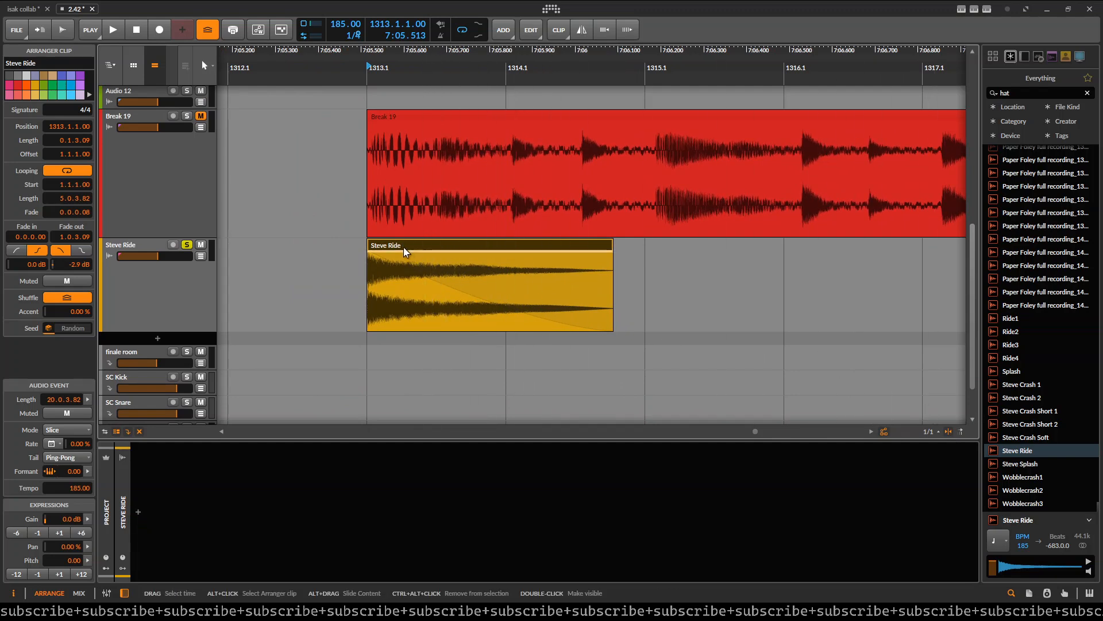
drag(481, 244, 449, 239)
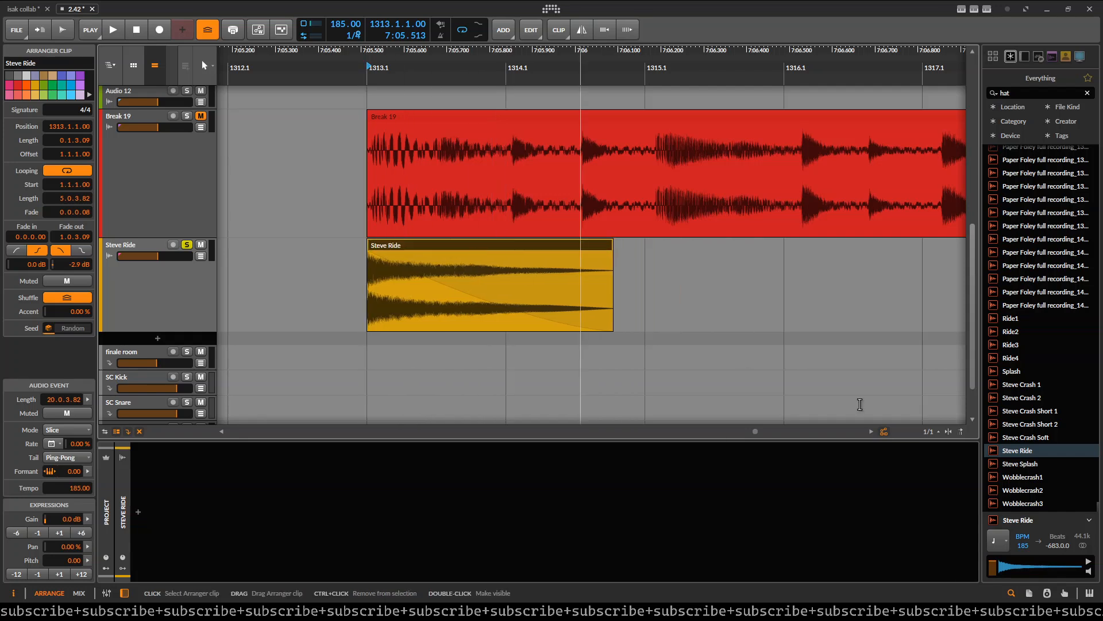
- Turn on the adaptive grid and examine how the arranger's grid spacing follows different zoom levels
click(942, 431)
click(609, 282)
scroll(505, 263, down, 1)
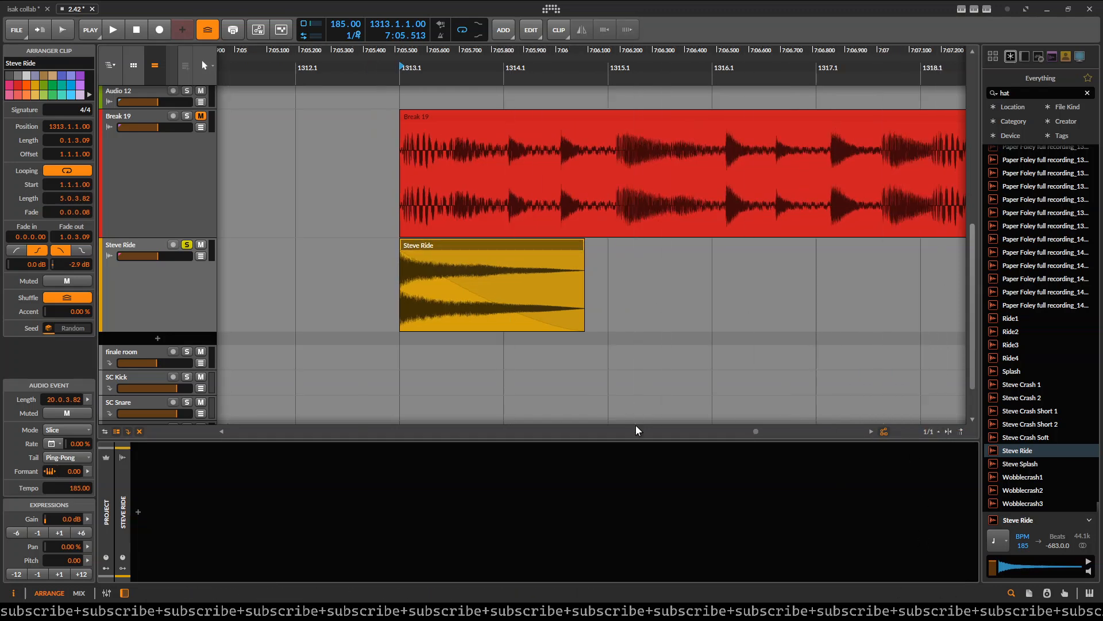
click(931, 430)
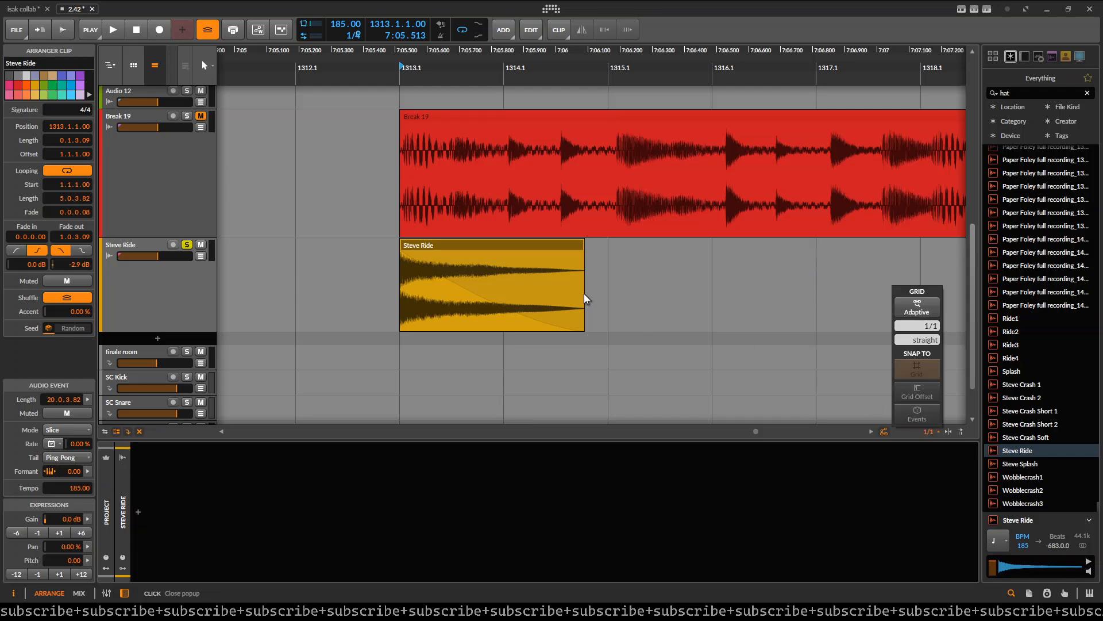
click(542, 290)
click(931, 431)
click(925, 305)
click(769, 297)
scroll(650, 297, down, 8)
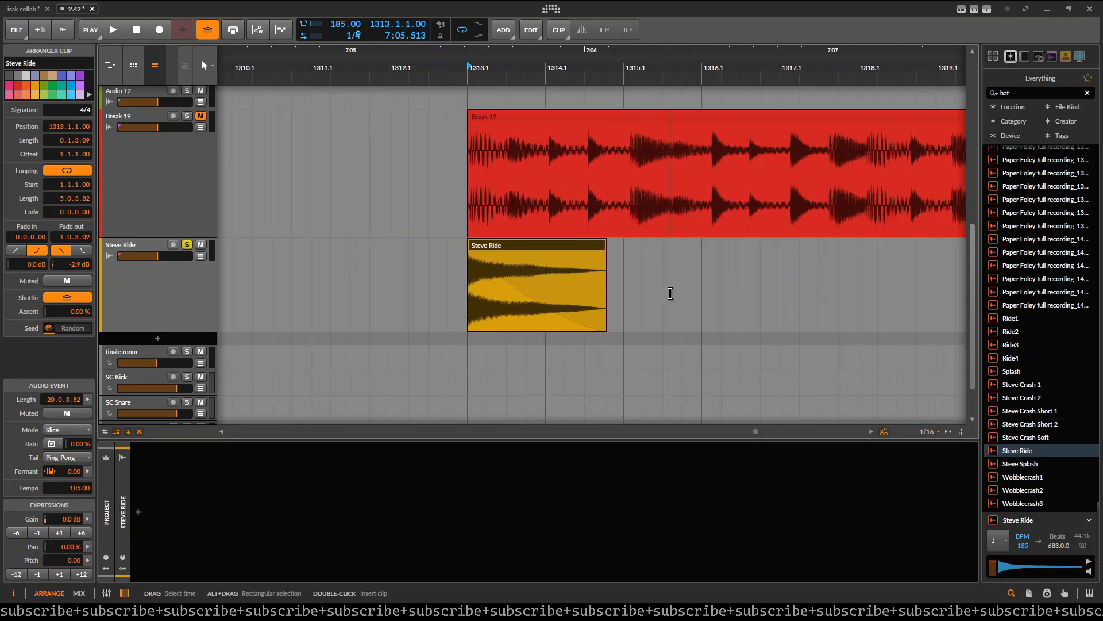
scroll(693, 308, up, 15)
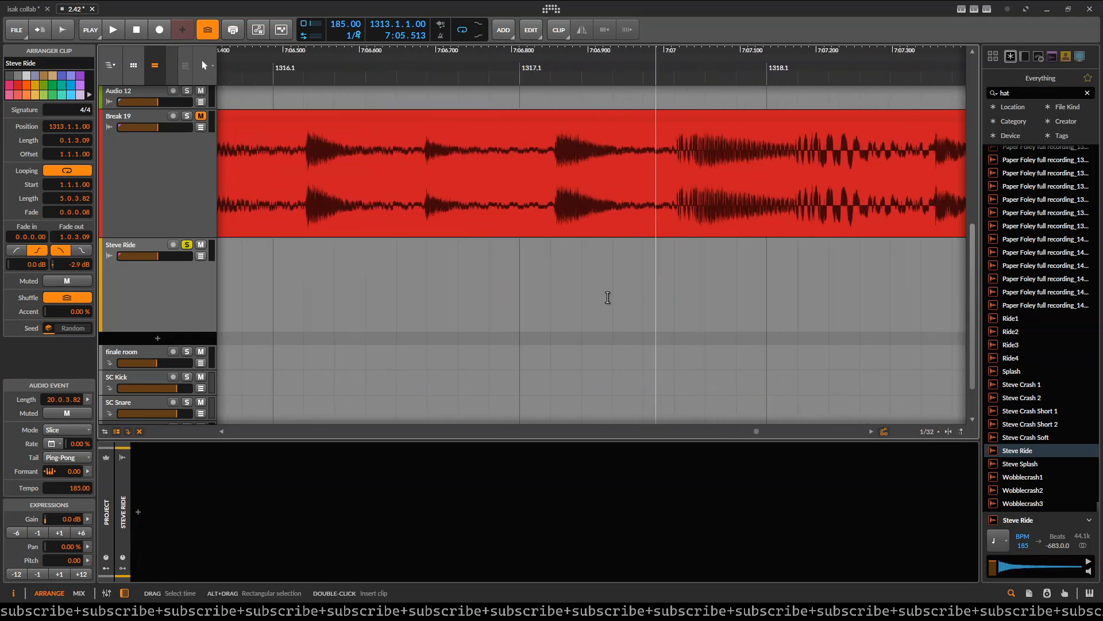
scroll(647, 272, down, 4)
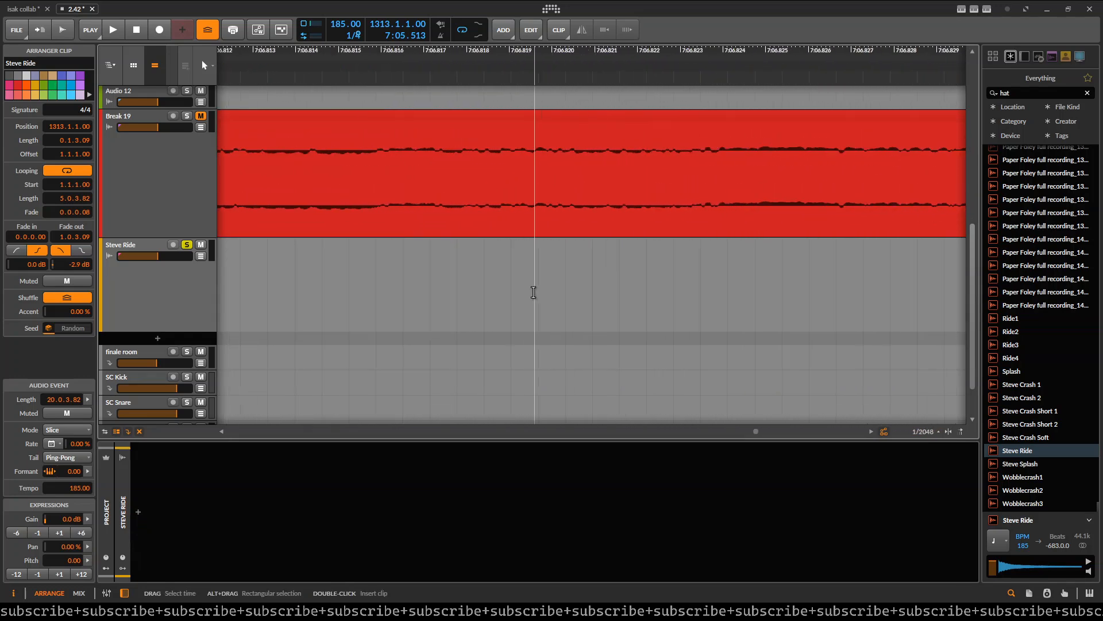
scroll(438, 312, down, 10)
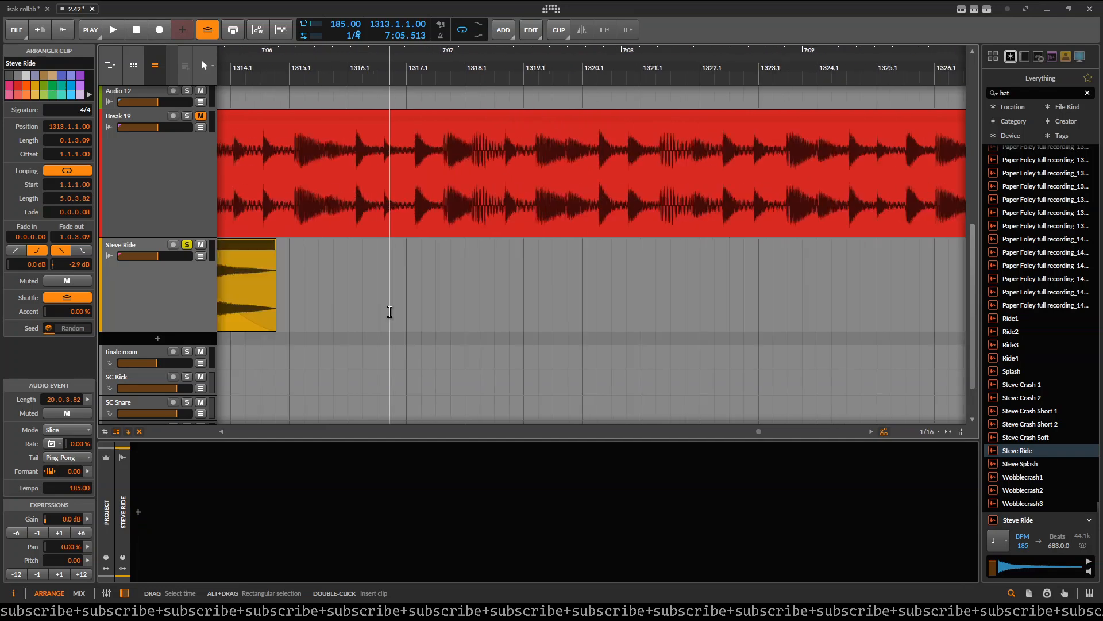
- Turn off the adaptive grid and check the fixed 1/1 grid spacing at different zoom levels
click(925, 432)
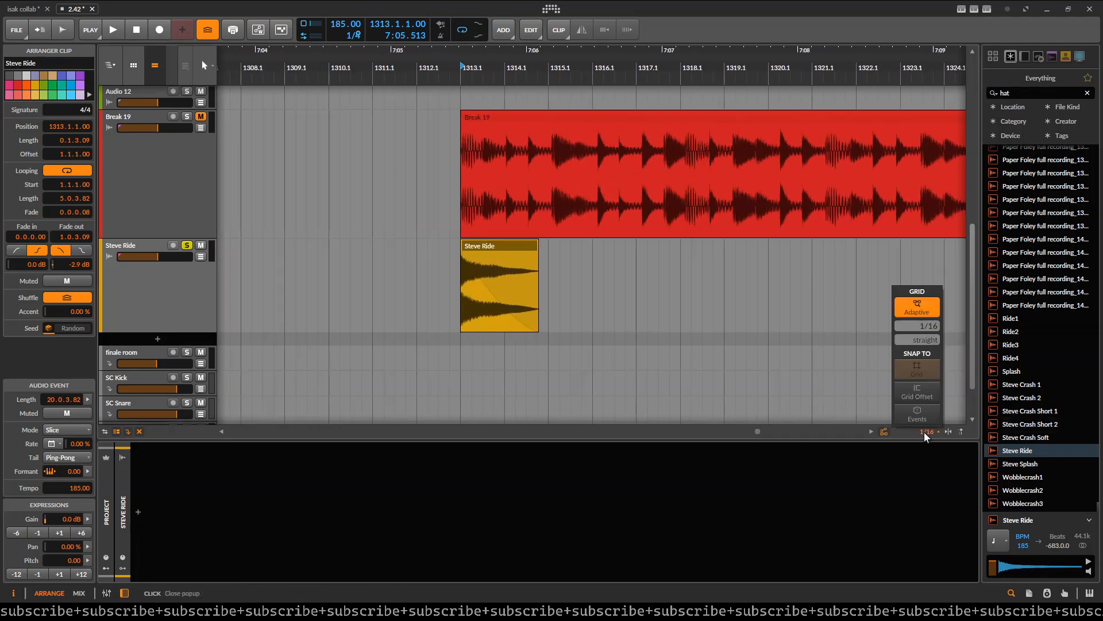
click(910, 312)
click(592, 300)
scroll(591, 300, up, 10)
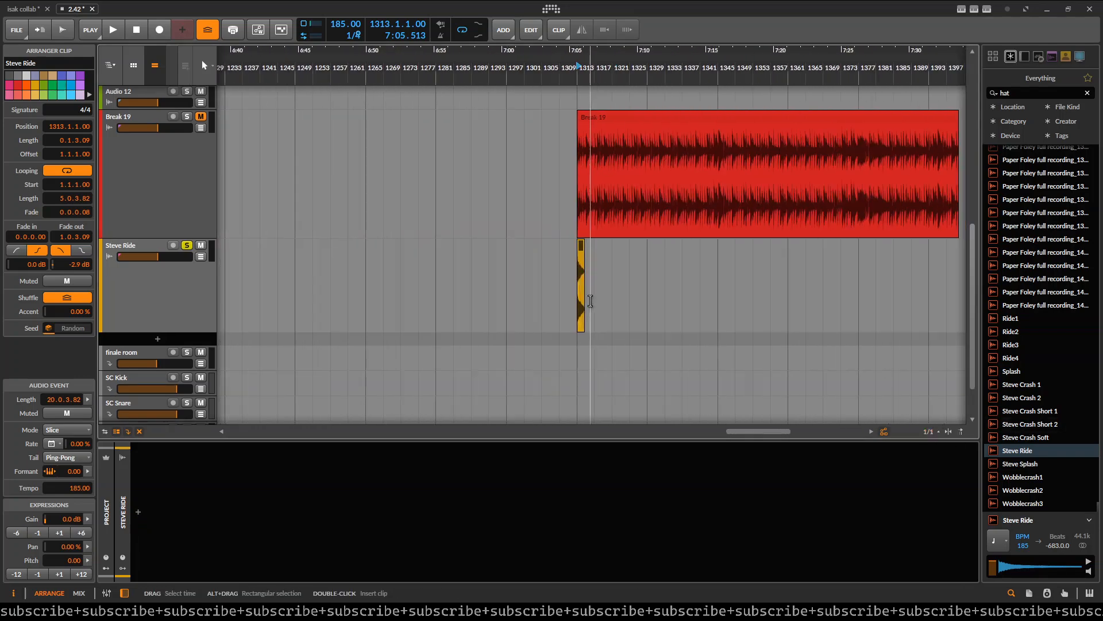
scroll(543, 288, down, 10)
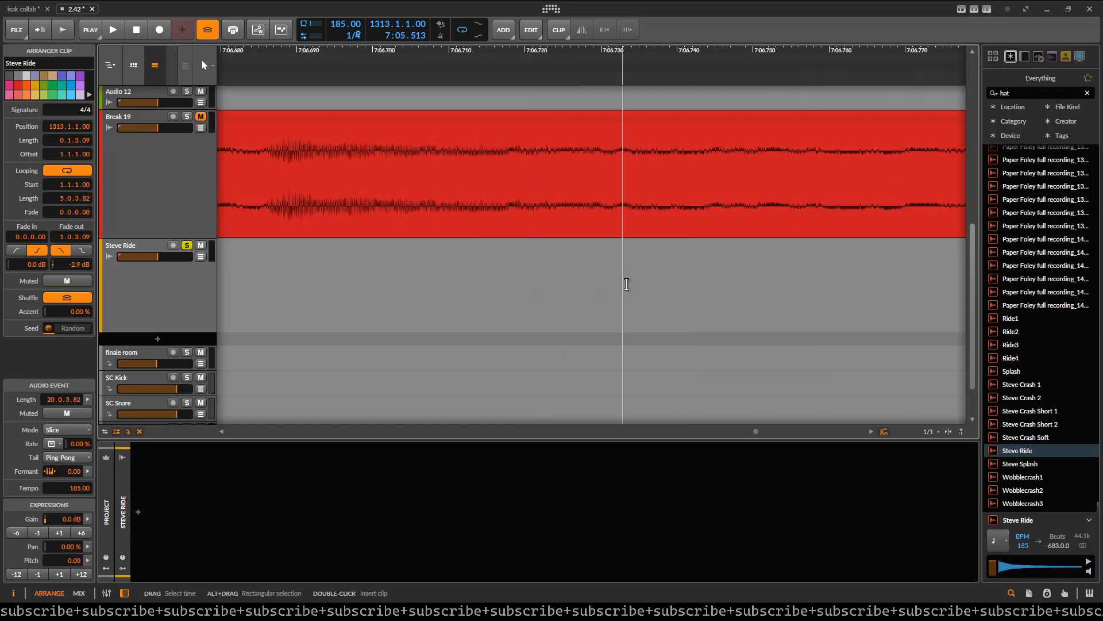
scroll(382, 297, up, 4)
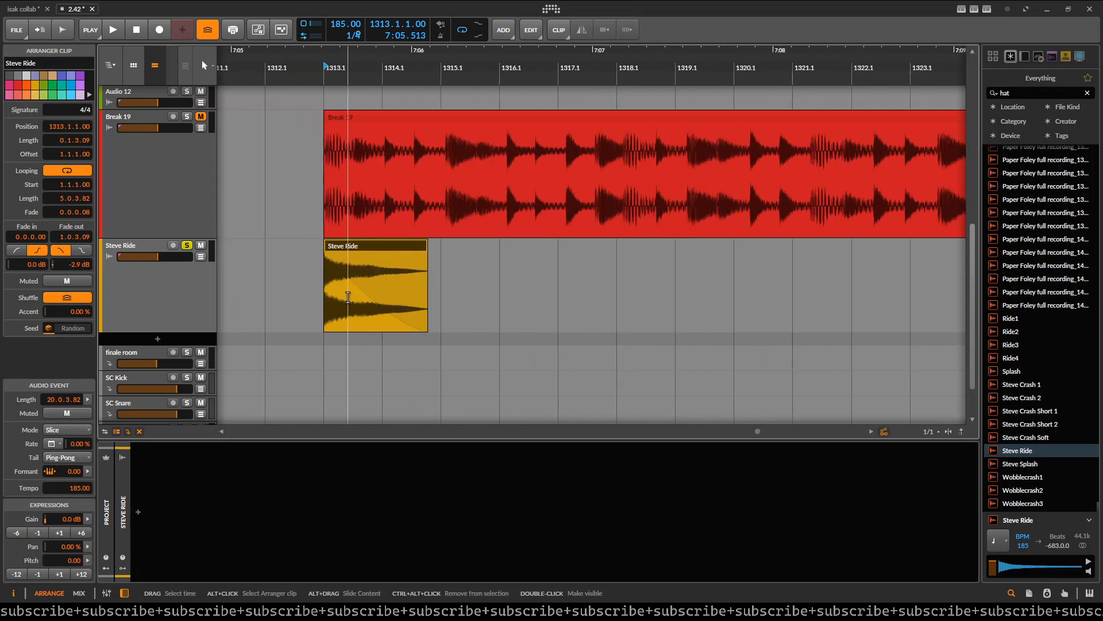
- Set the grid resolution to 1/4, then coarsen it to 1/1
click(939, 430)
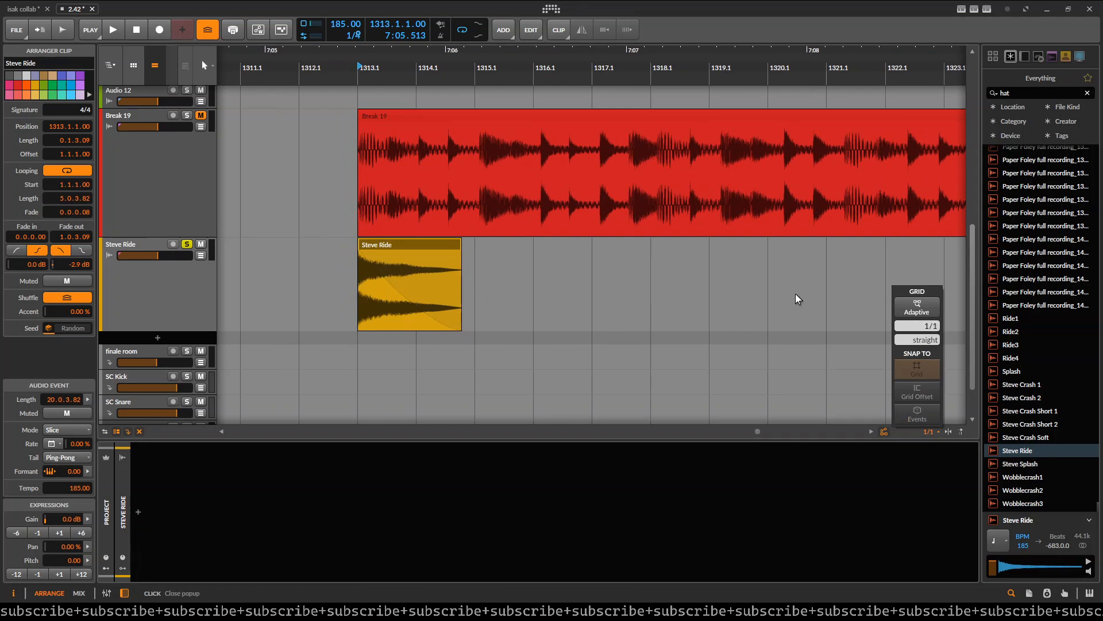
drag(937, 326, 937, 329)
click(646, 309)
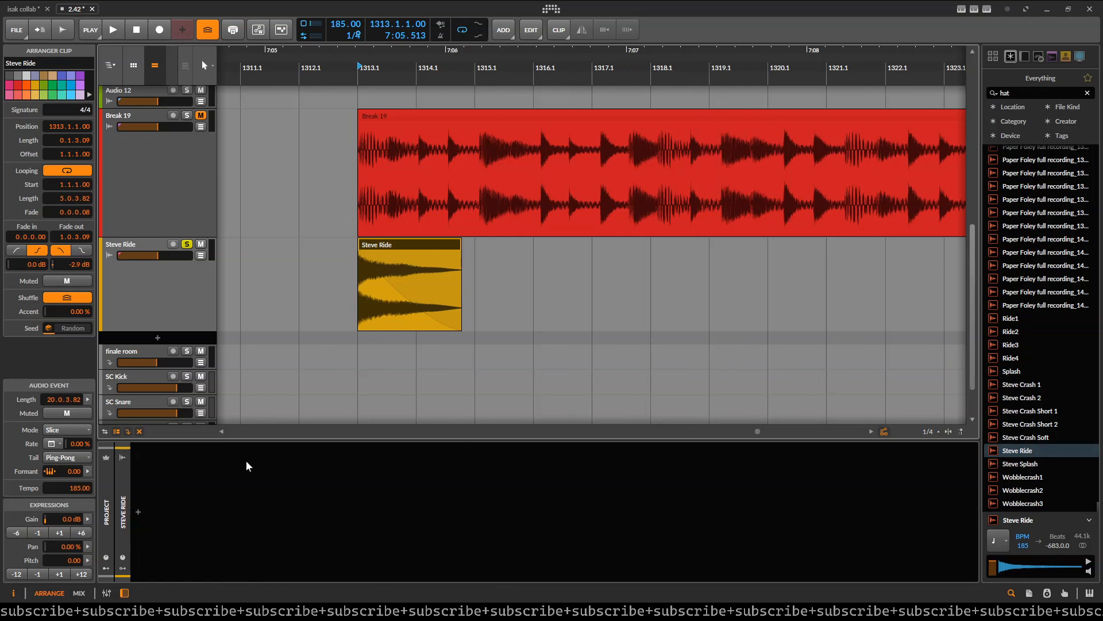
key(comma)
key(comma)
key(comma)
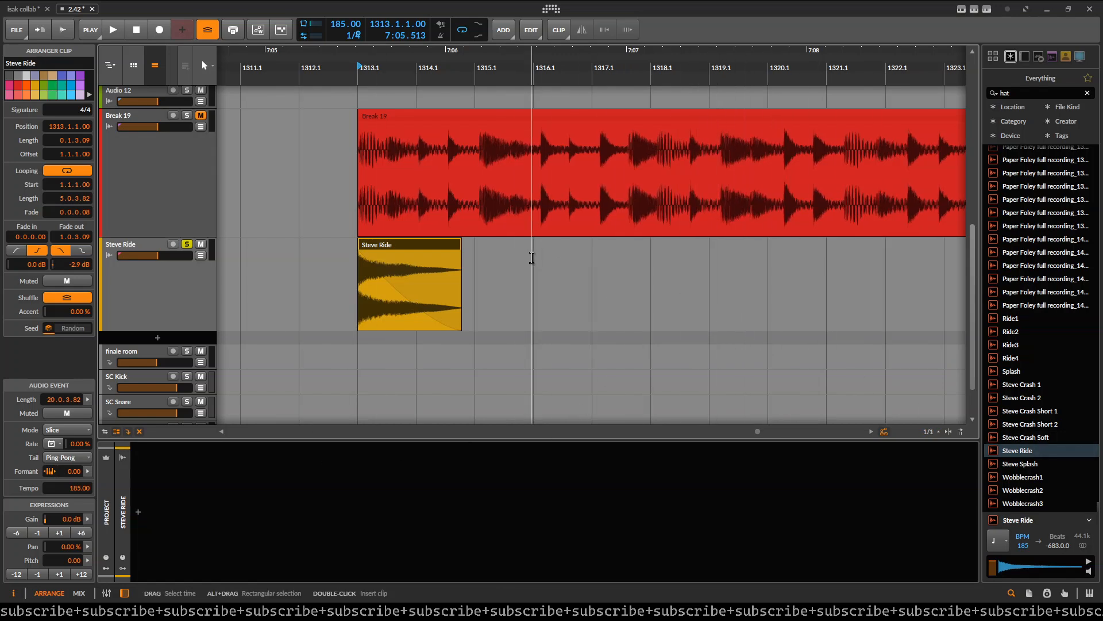
- Place the play start position at about bar 1315 on the Steve Ride track and refine the grid resolution to 1/16
click(475, 273)
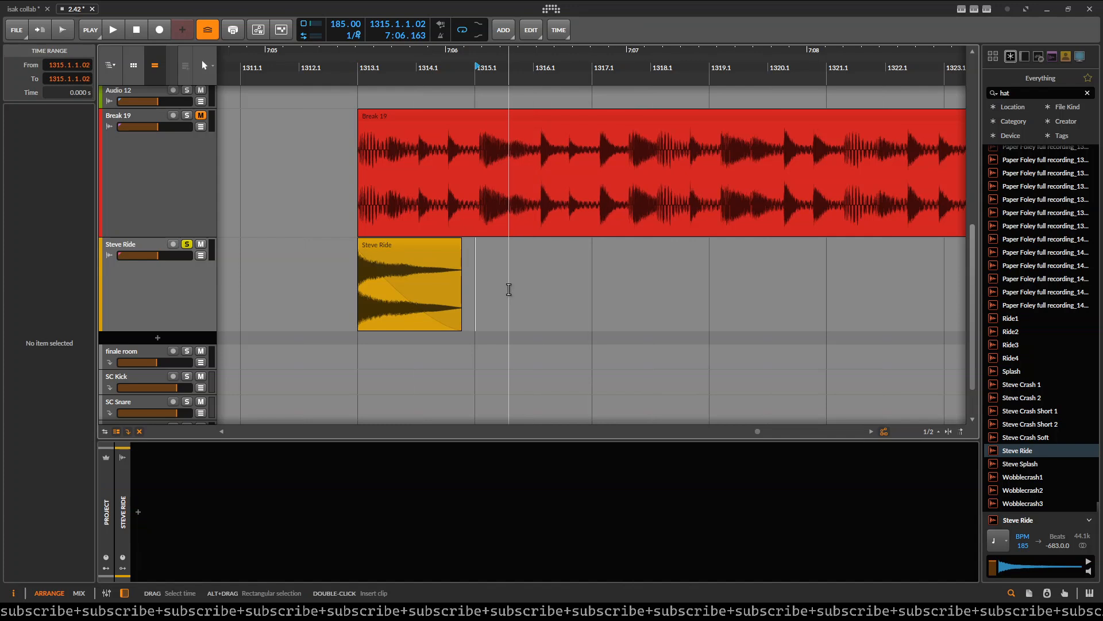
key(period)
key(period)
key(period)
key(period)
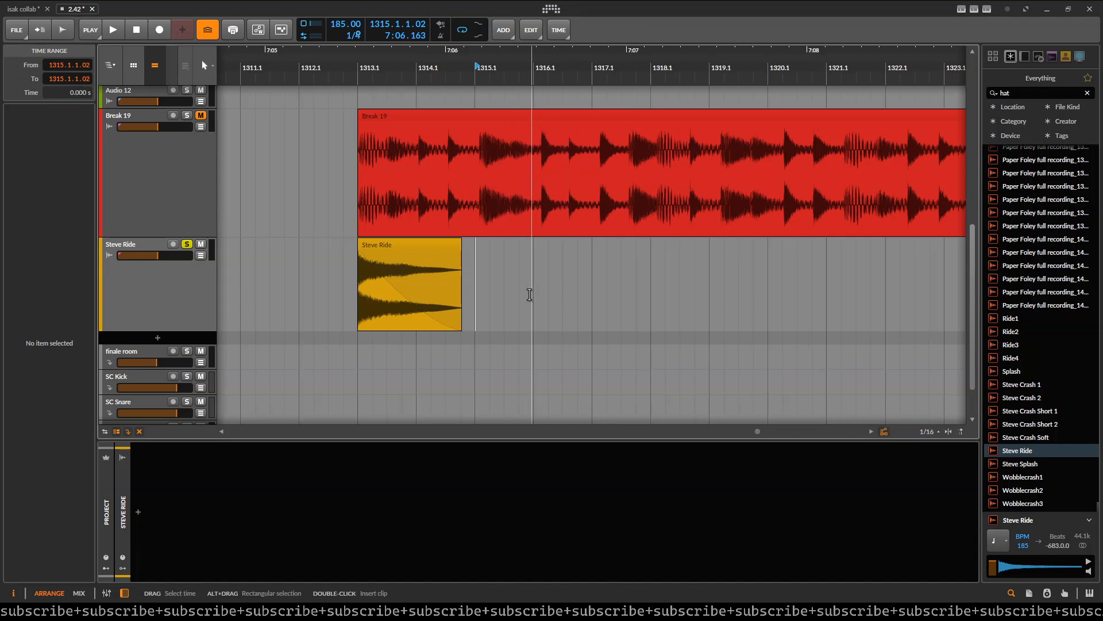
- Run the arranger grid through coarser and finer resolutions and settle on 1/8
drag(520, 295, 542, 291)
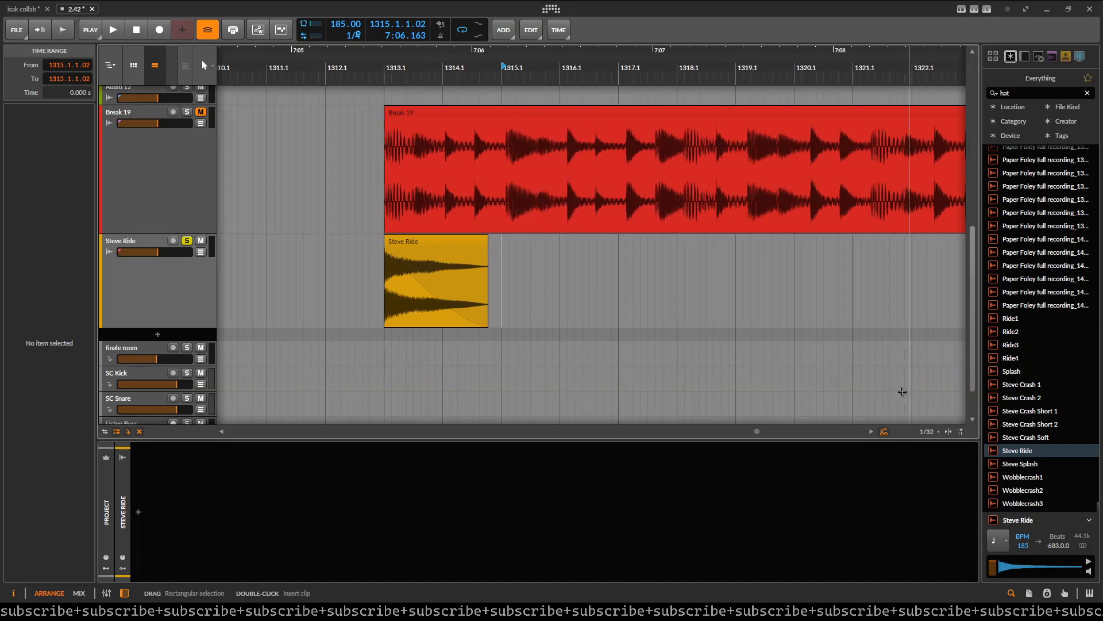
key(comma)
key(comma)
key(comma)
key(comma)
key(period)
key(period)
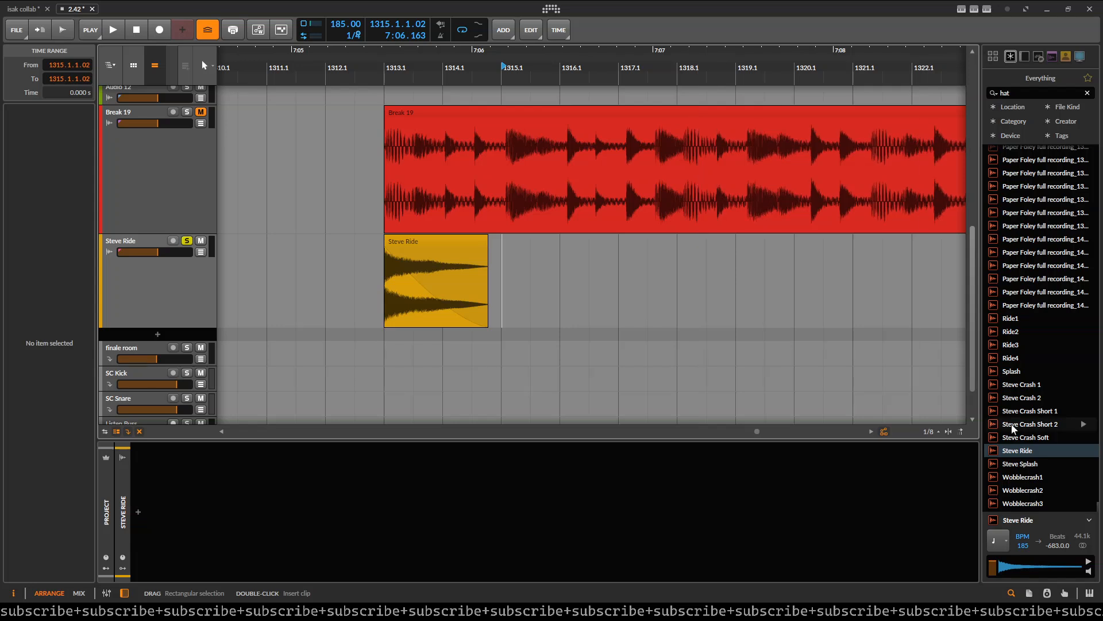
- Turn on snapping to the grid and set the 1/8 grid's subdivision to septole
click(940, 430)
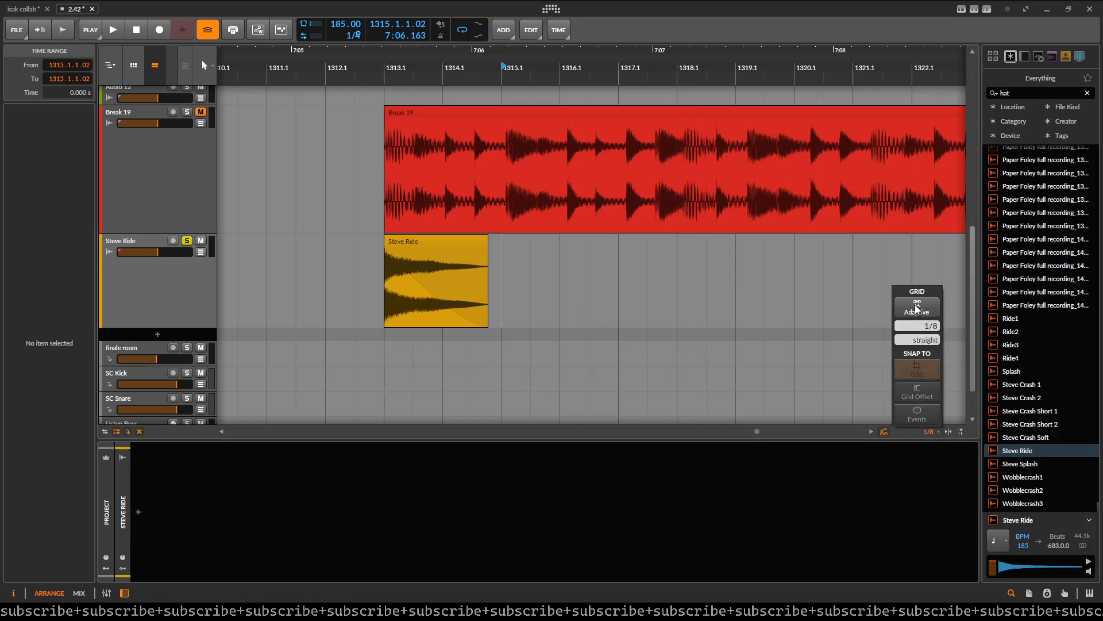
click(948, 432)
click(932, 432)
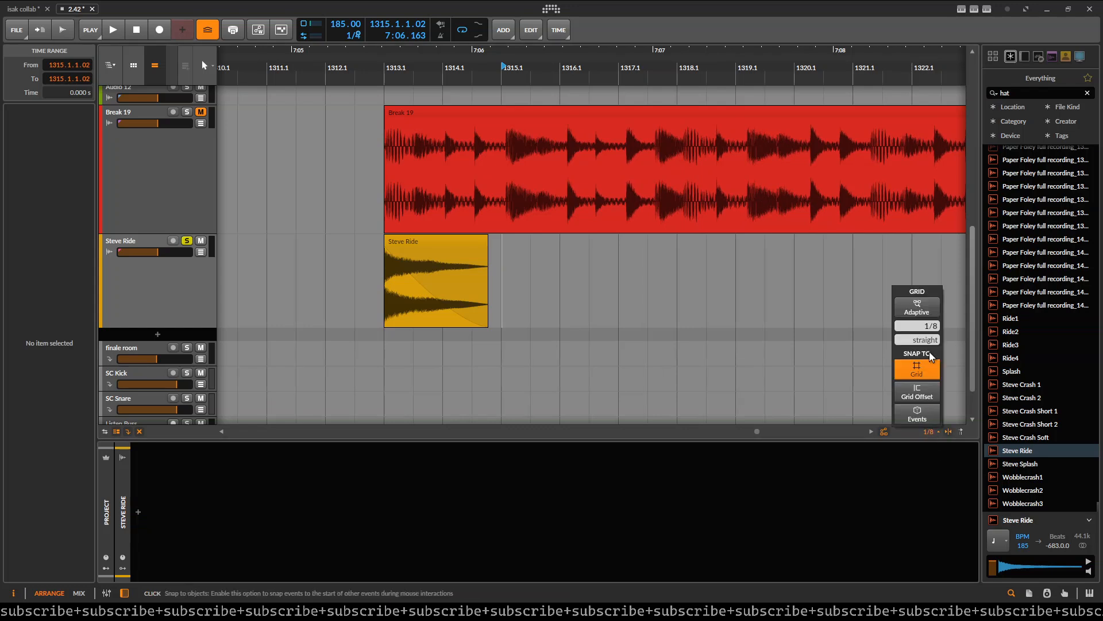
drag(930, 339, 930, 318)
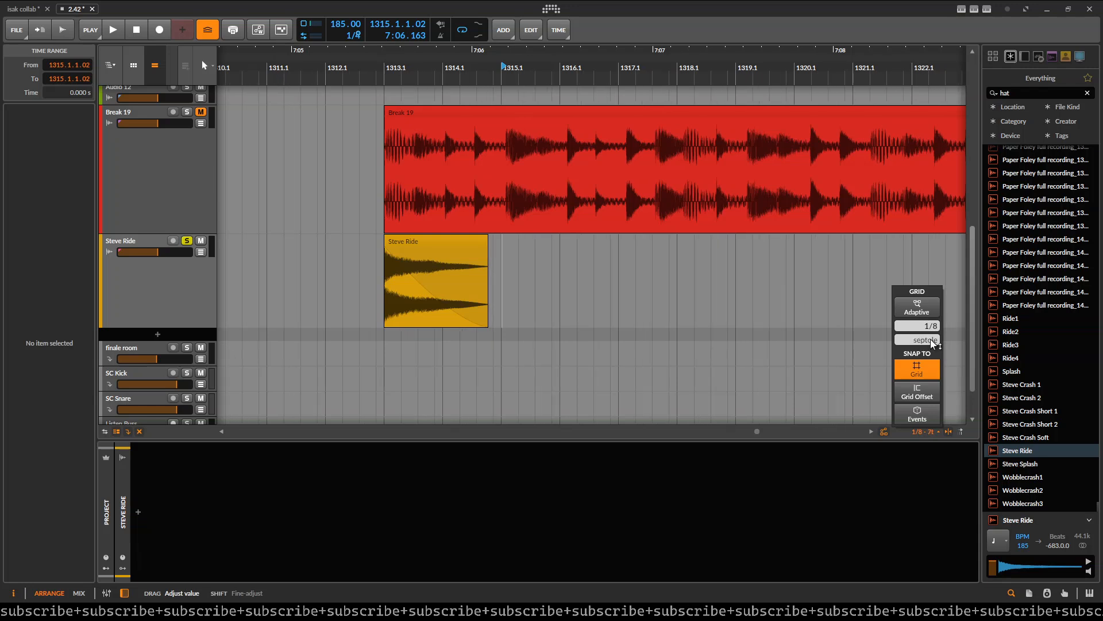
- Set the grid subdivision to triole and inspect the triplet grid lines around the Steve Ride clip
drag(930, 317, 930, 332)
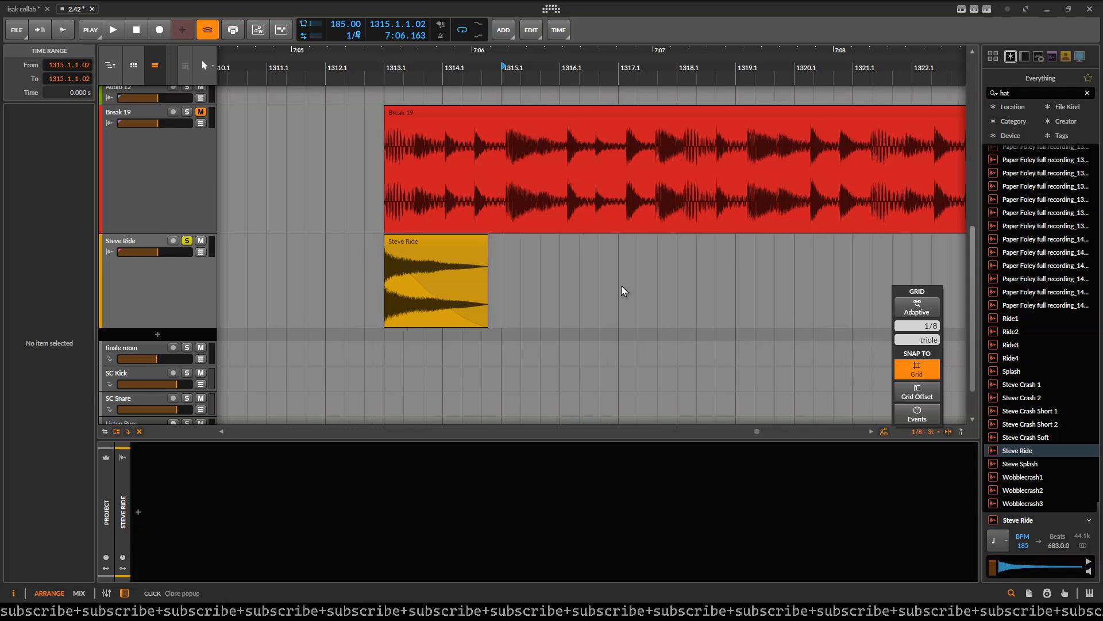
click(482, 275)
scroll(488, 276, up, 3)
drag(500, 281, 570, 267)
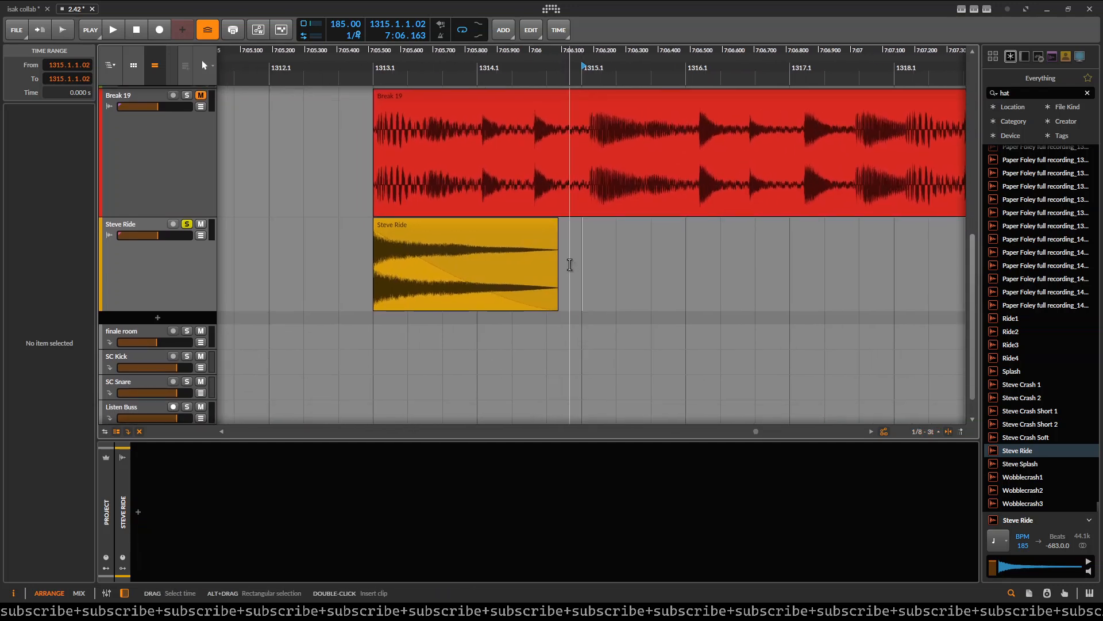
- Try the quintole subdivision on the 1/8 grid and return it to straight
click(923, 431)
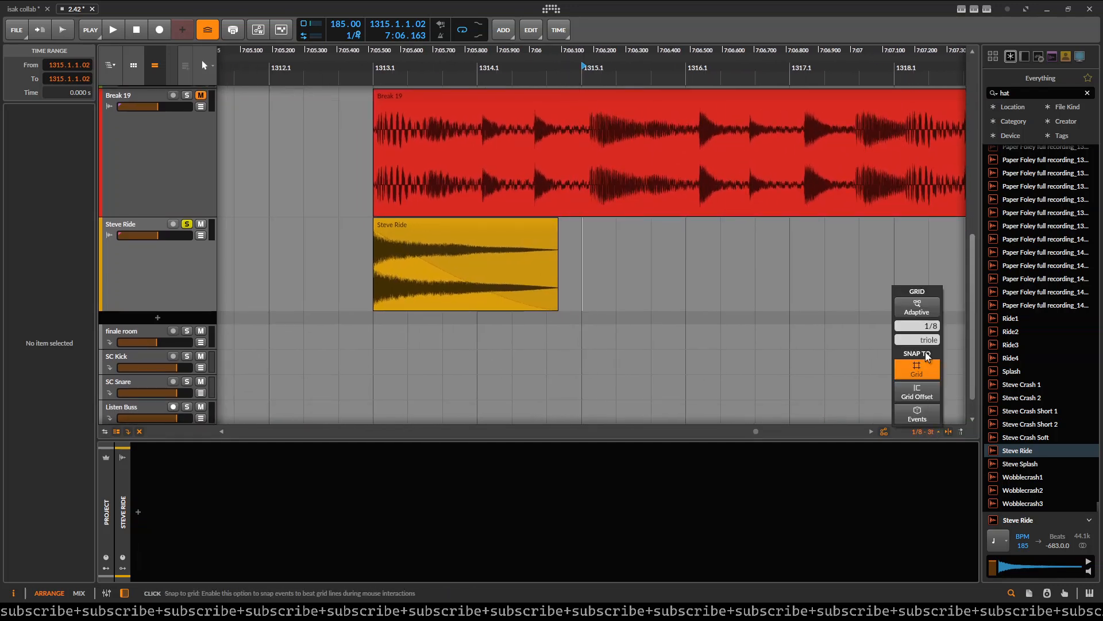
drag(925, 340, 926, 327)
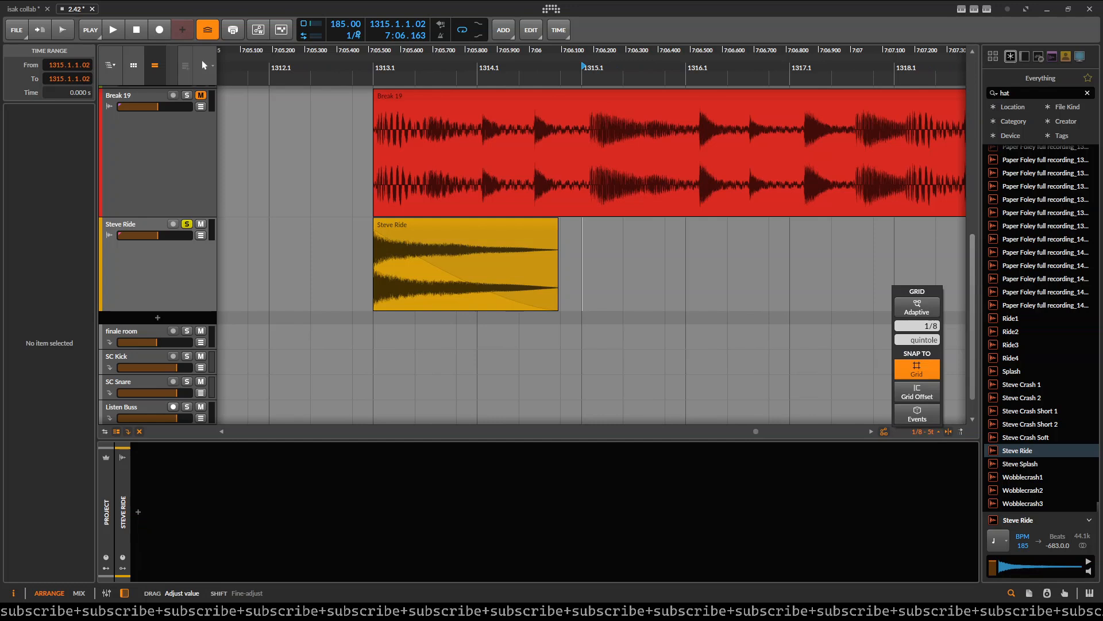
drag(915, 342, 927, 351)
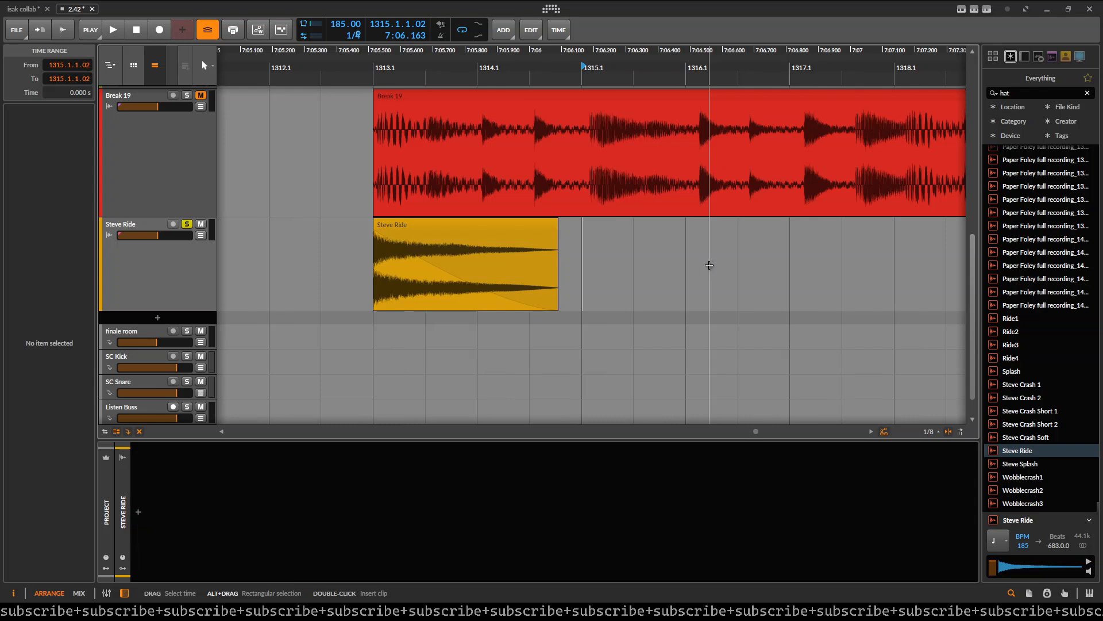
key(alt+period)
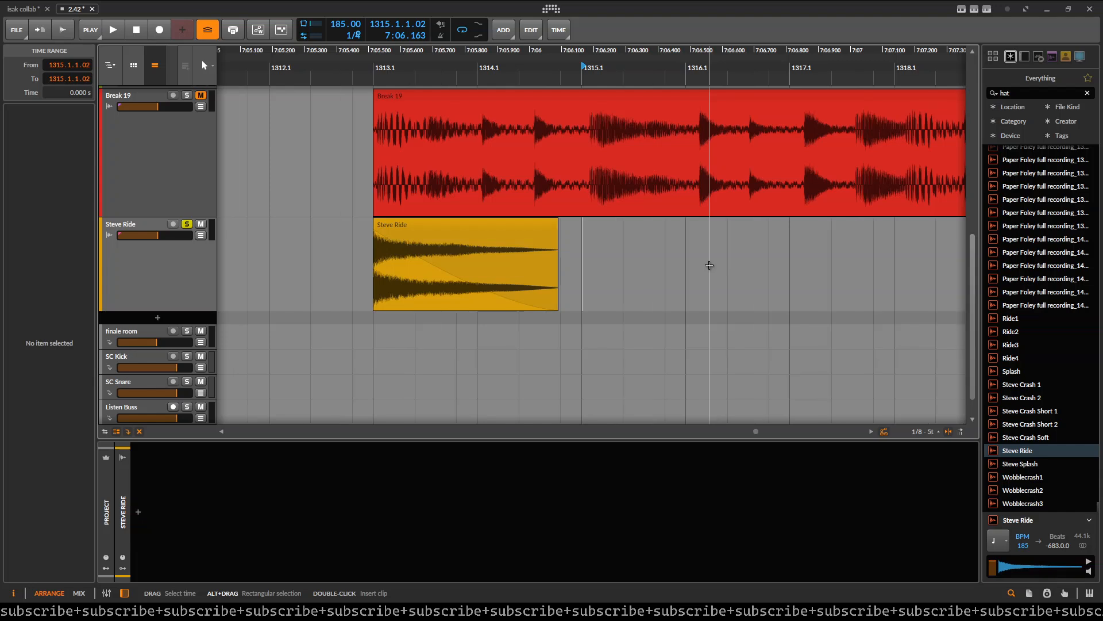
key(alt+period)
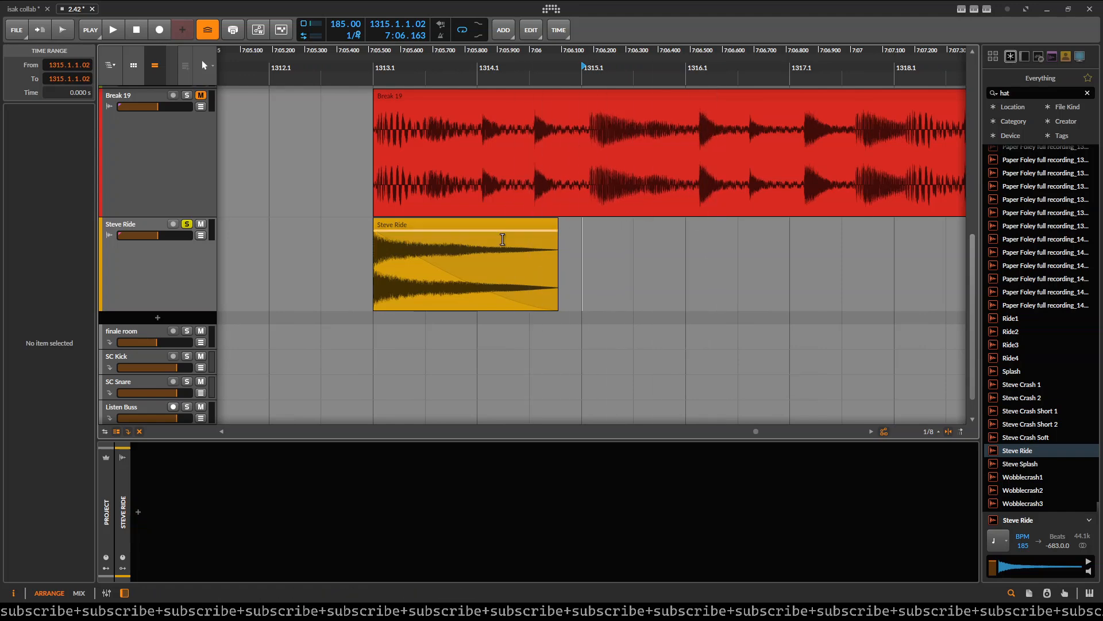
- Select the Steve Ride clip and examine the 1/8 grid lines around it at several zoom levels
scroll(459, 235, down, 1)
scroll(432, 257, down, 2)
drag(416, 268, 515, 256)
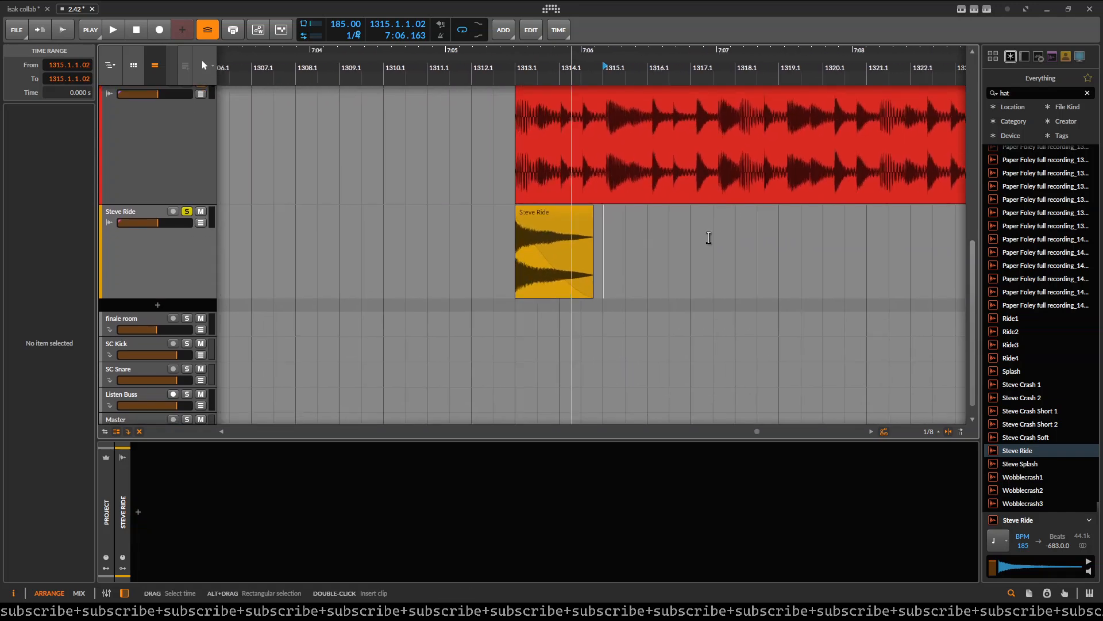
scroll(713, 244, down, 2)
drag(382, 195, 277, 205)
scroll(609, 212, up, 3)
drag(620, 226, 646, 239)
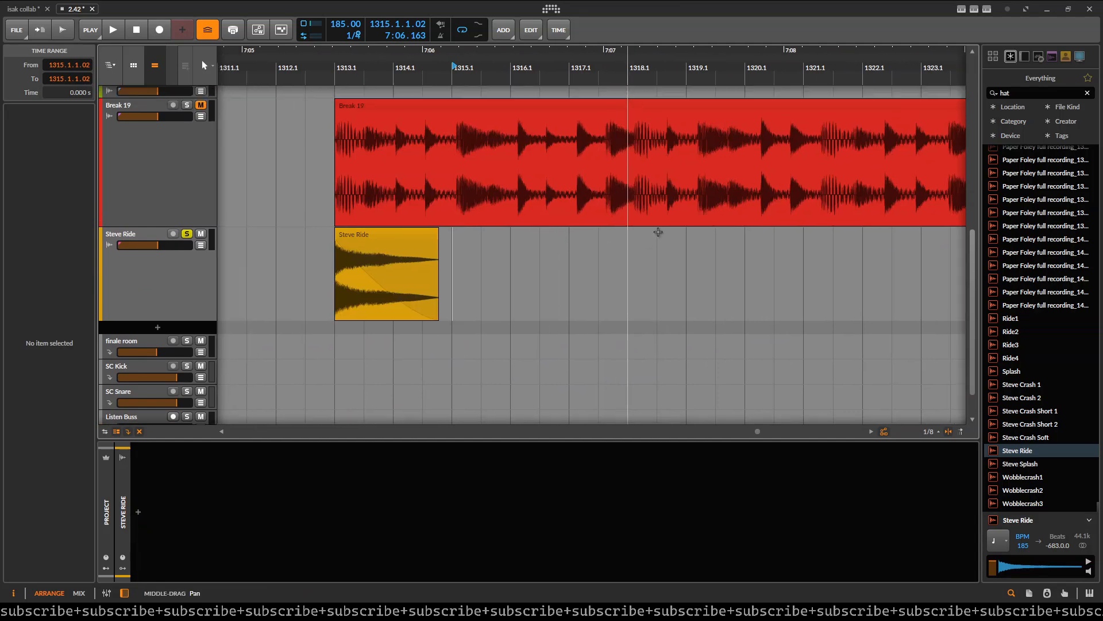
drag(497, 246, 593, 236)
scroll(462, 236, up, 2)
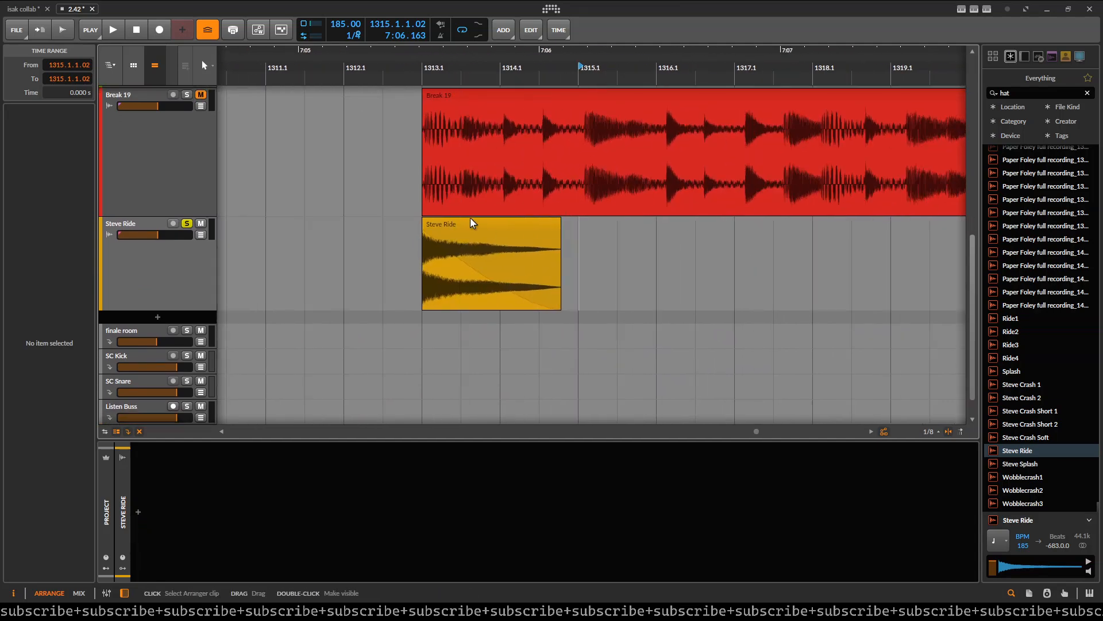
click(471, 223)
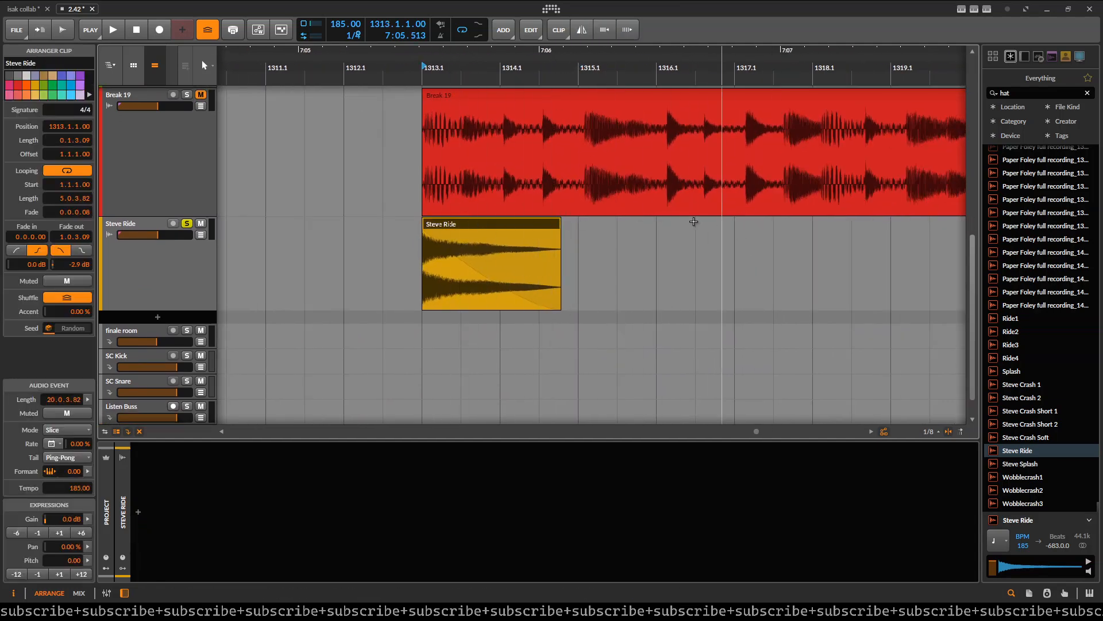
scroll(446, 221, down, 5)
drag(292, 223, 379, 255)
scroll(520, 217, up, 1)
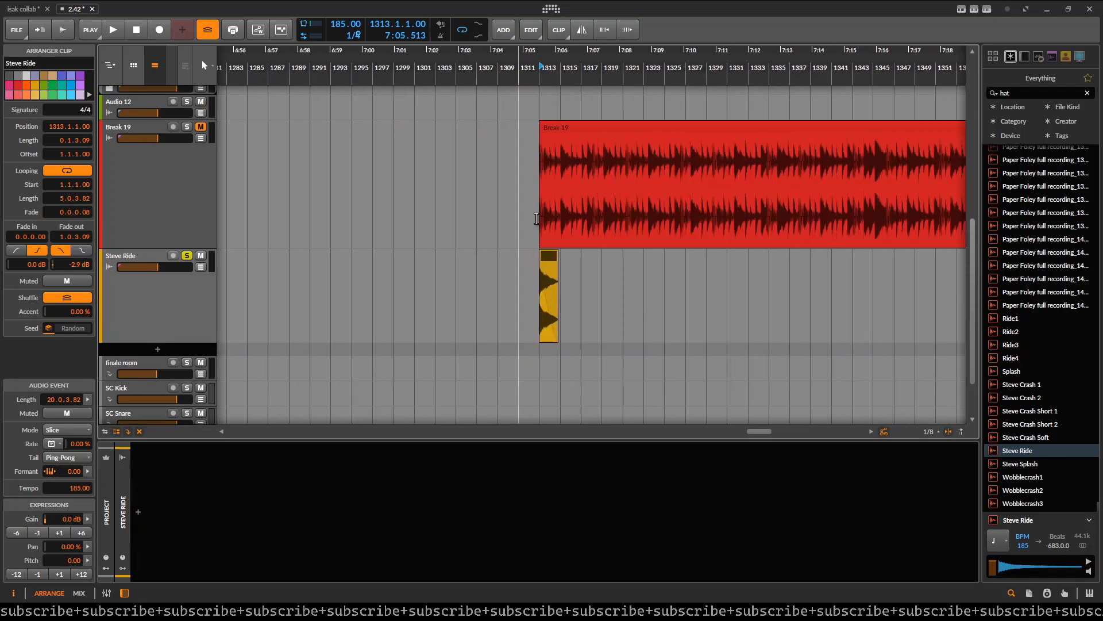
scroll(535, 216, up, 5)
drag(596, 252, 562, 211)
scroll(562, 209, up, 2)
- Run the arranger grid through coarser resolutions and set it to 2/1
key(period)
key(comma)
key(comma)
key(comma)
key(comma)
key(comma)
key(comma)
key(period)
key(comma)
drag(579, 233, 557, 224)
scroll(555, 221, up, 2)
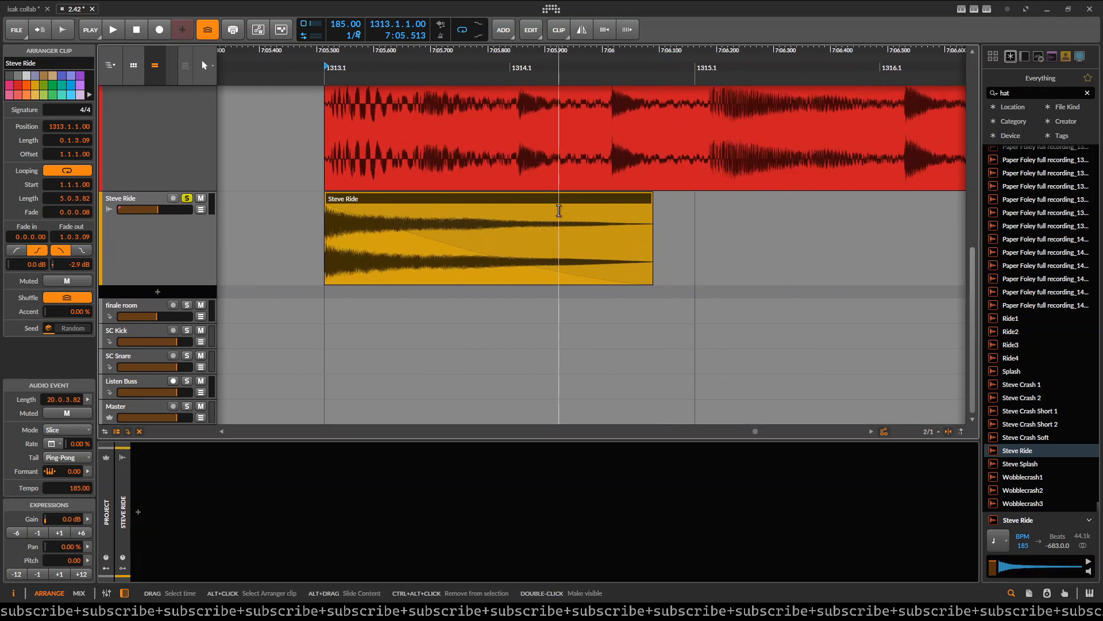
- Set the arranger grid's subdivision to straight and its resolution to 1/2
scroll(559, 210, down, 1)
scroll(556, 210, up, 1)
drag(557, 211, 543, 223)
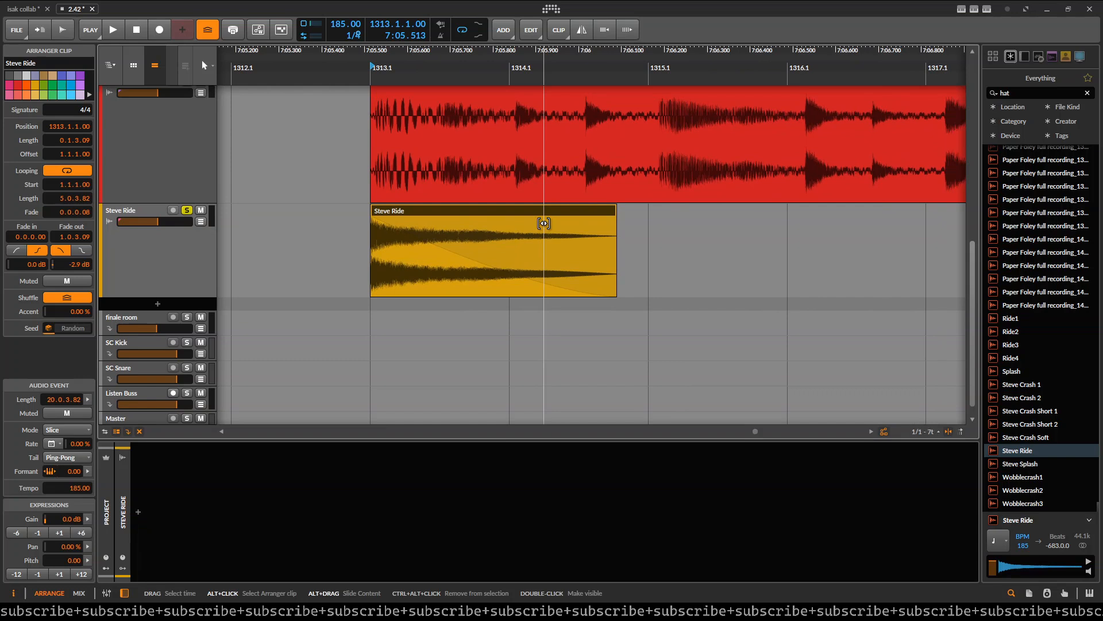
click(928, 432)
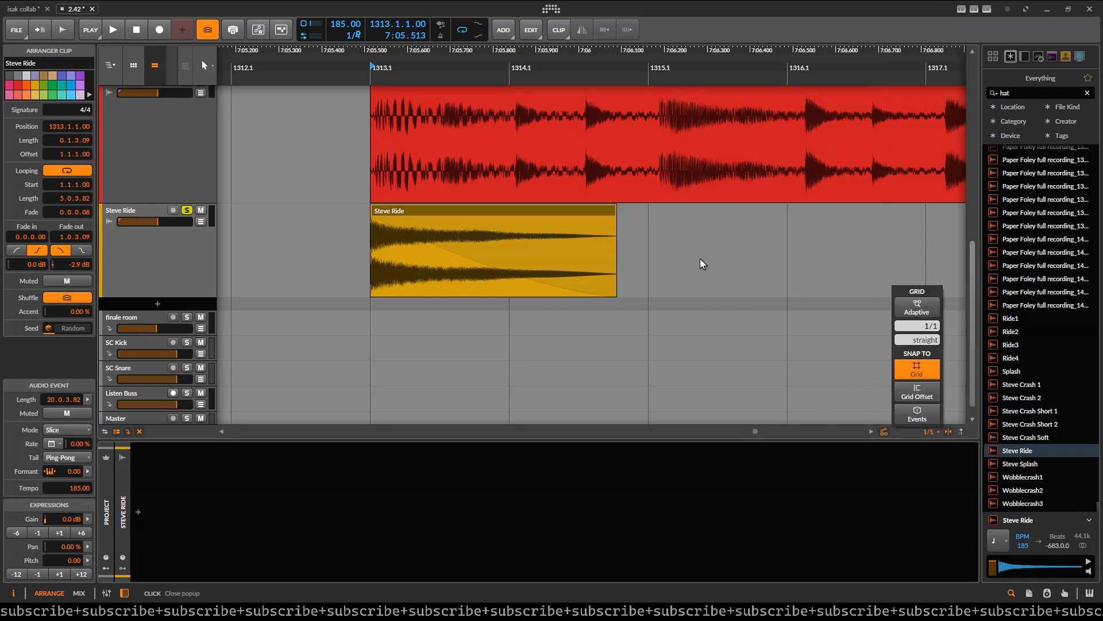
click(681, 248)
click(682, 252)
key(period)
- Place copies of the Steve Ride clip on the grid lines at 1315.1 and 1317.1
drag(616, 245, 464, 225)
scroll(636, 239, down, 2)
drag(369, 196, 542, 201)
drag(542, 201, 698, 209)
- Delete the two Steve Ride clip copies at 1315.1 and 1317.1
click(585, 198)
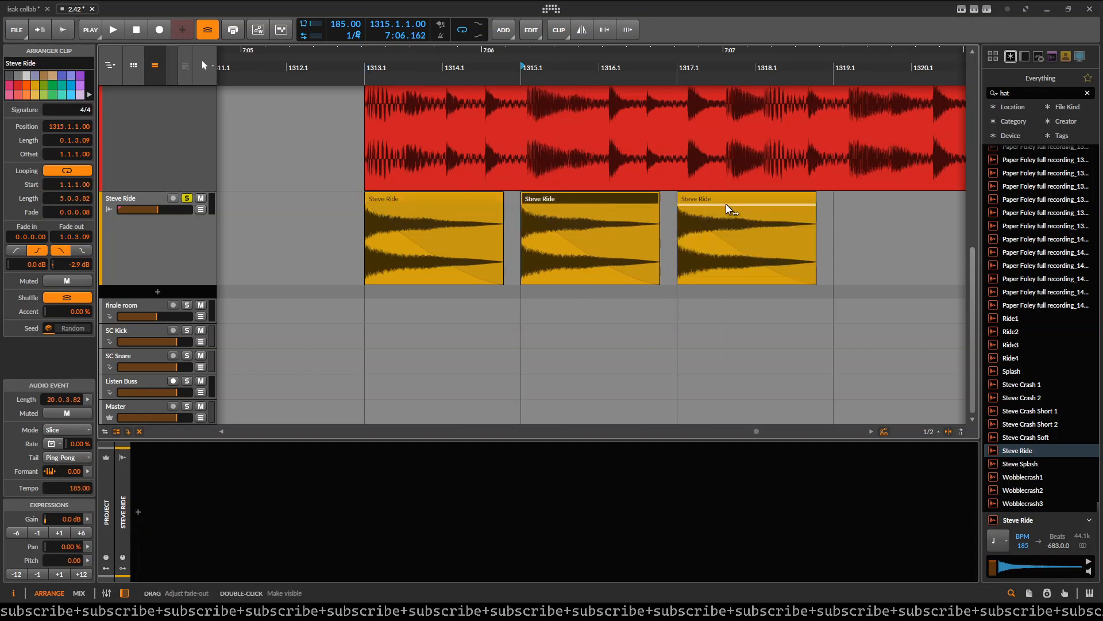
key(Delete)
click(694, 202)
key(Delete)
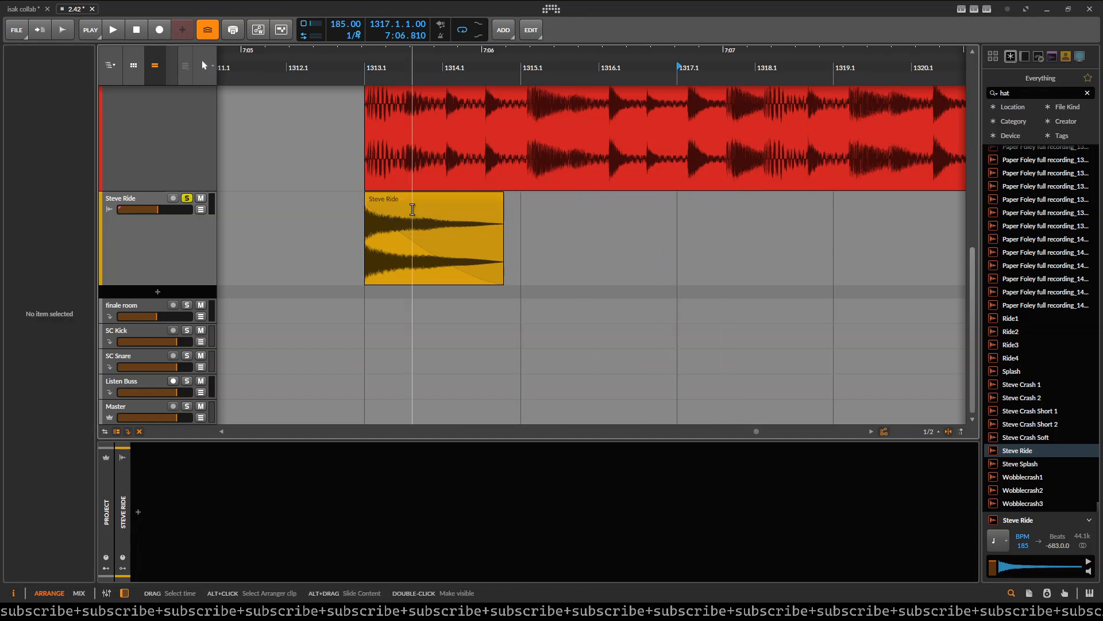
- Move the Steve Ride clip off the grid to 1313.1.1.76 and switch snapping from Grid to Grid Offset
click(412, 208)
drag(412, 208, 427, 209)
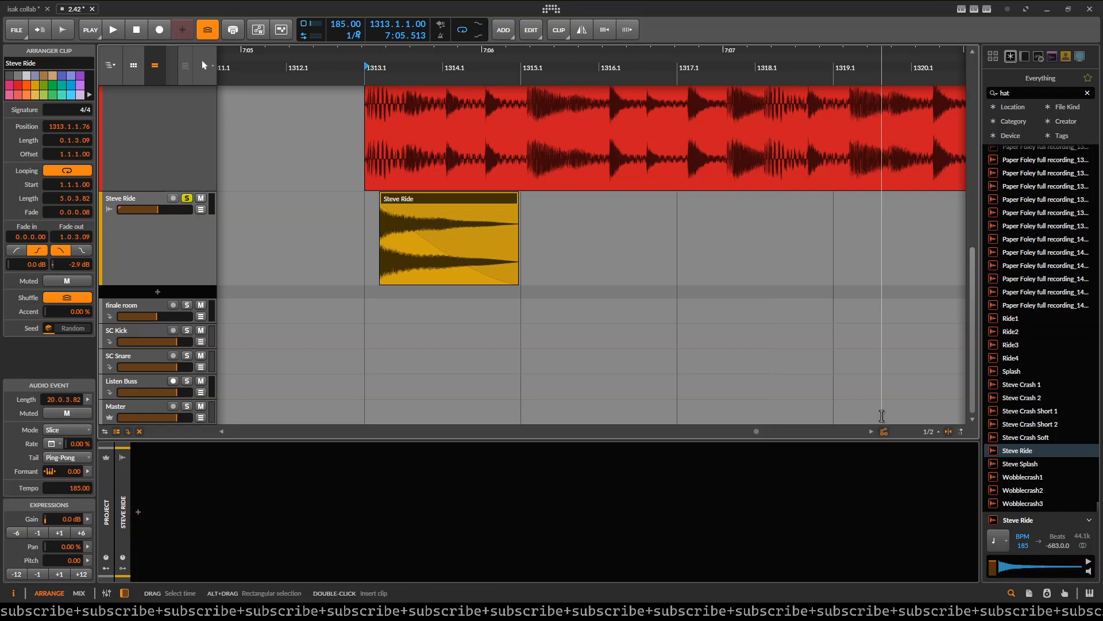
click(932, 435)
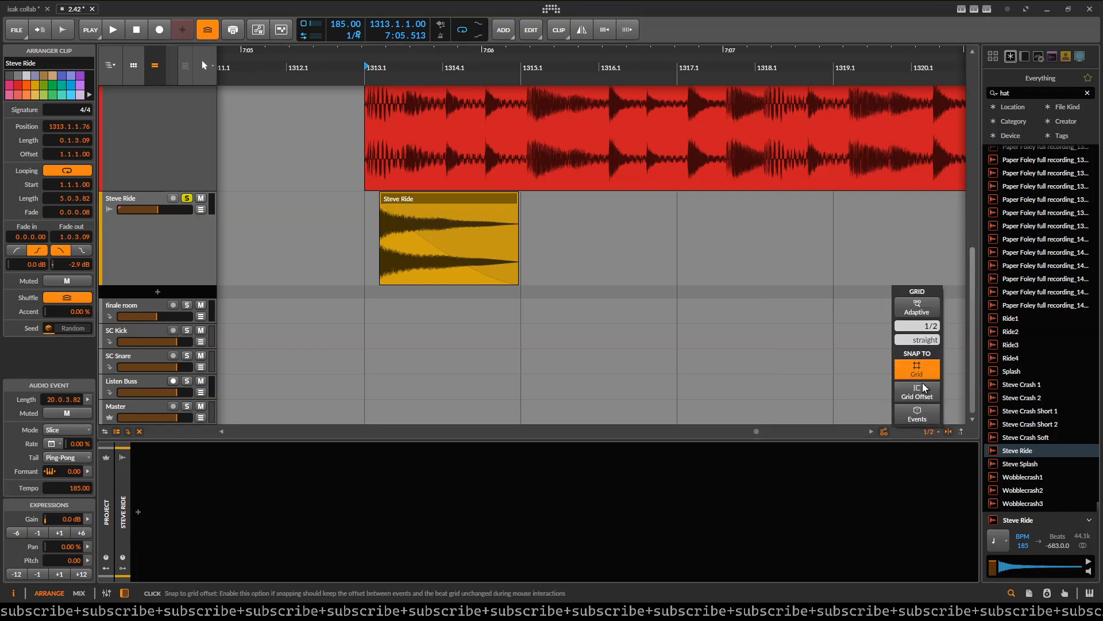
click(931, 395)
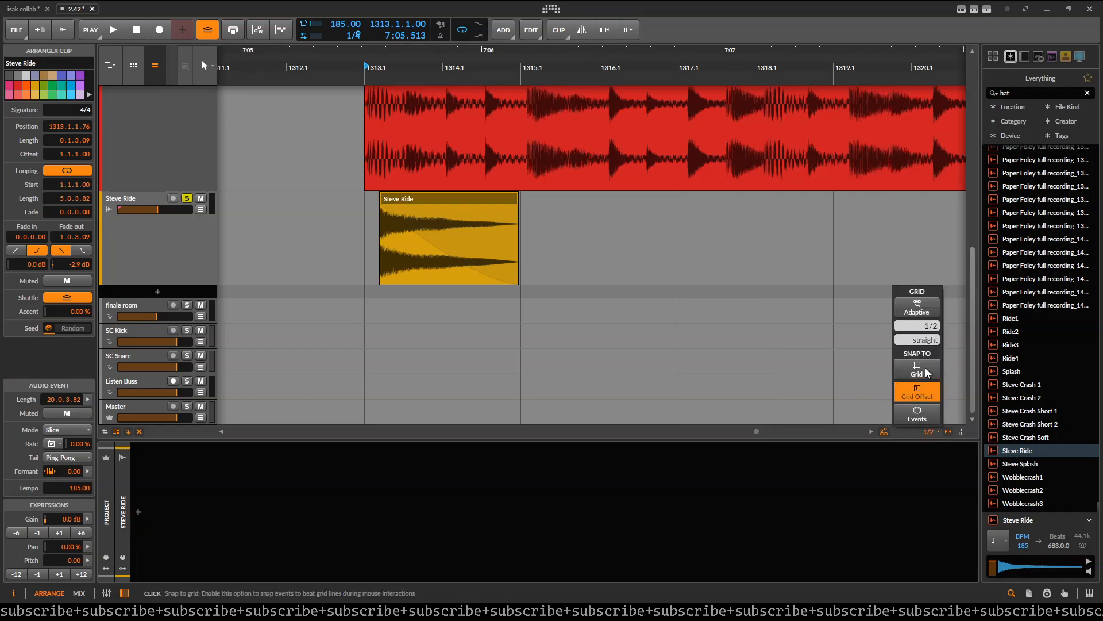
click(375, 237)
click(370, 235)
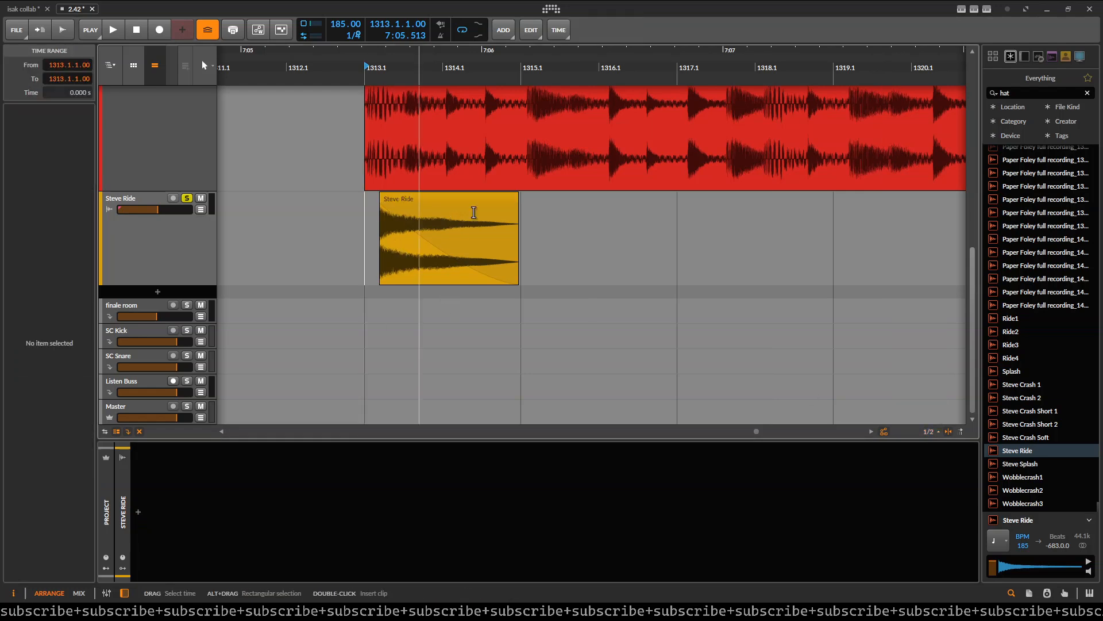
- Shift the Steve Ride clip slightly further from the grid line to 1313.1.2.18
click(310, 249)
scroll(396, 245, up, 5)
scroll(366, 240, down, 4)
drag(381, 252, 413, 254)
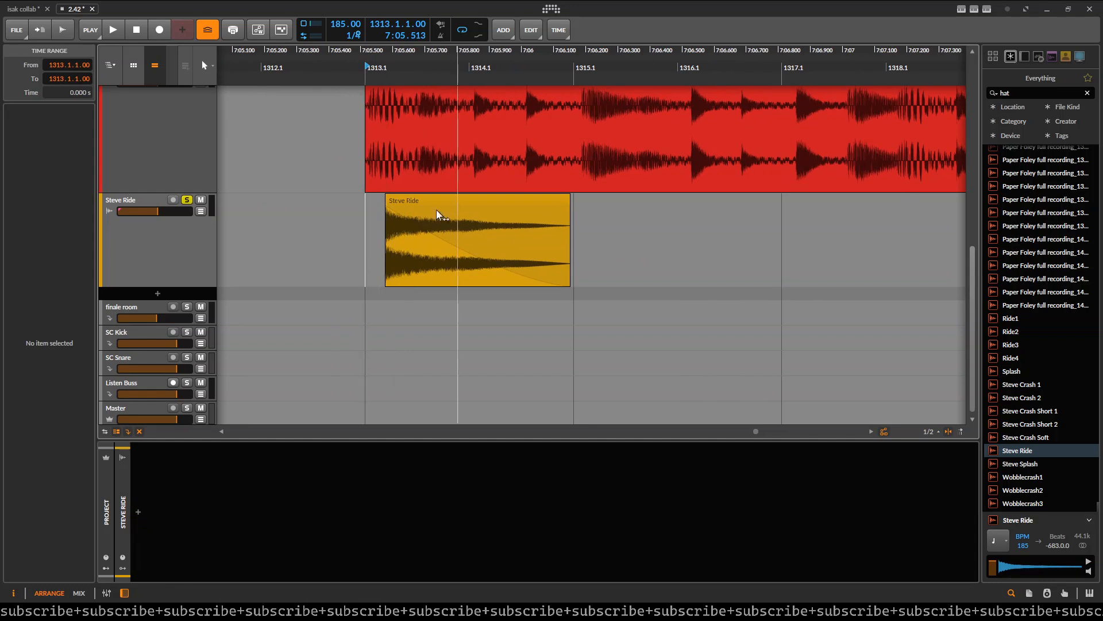
drag(408, 204, 420, 204)
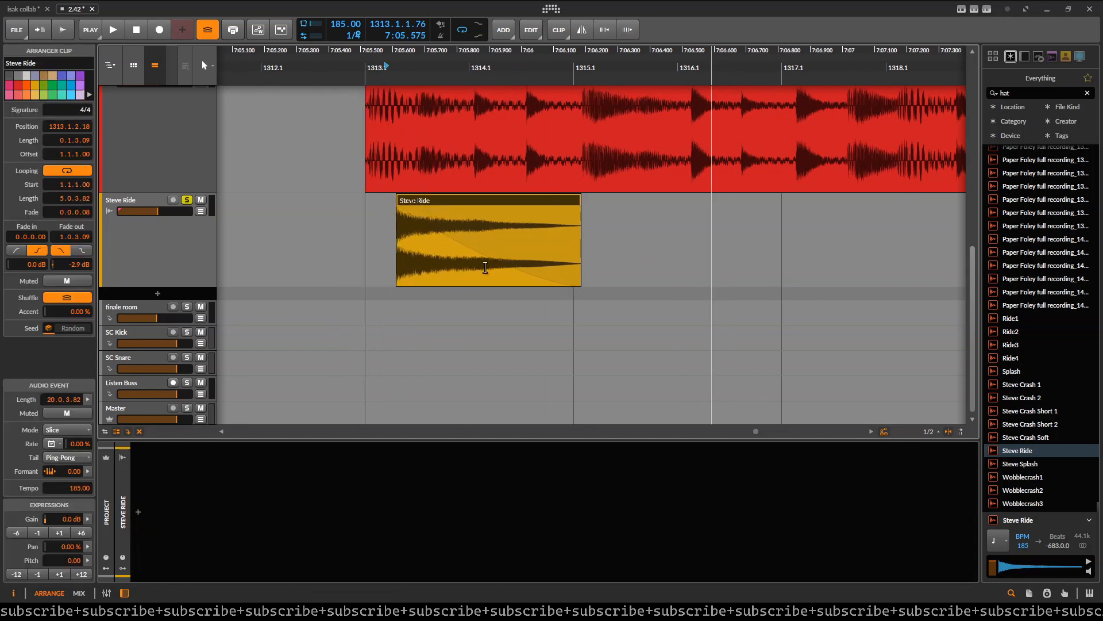
drag(534, 246, 513, 253)
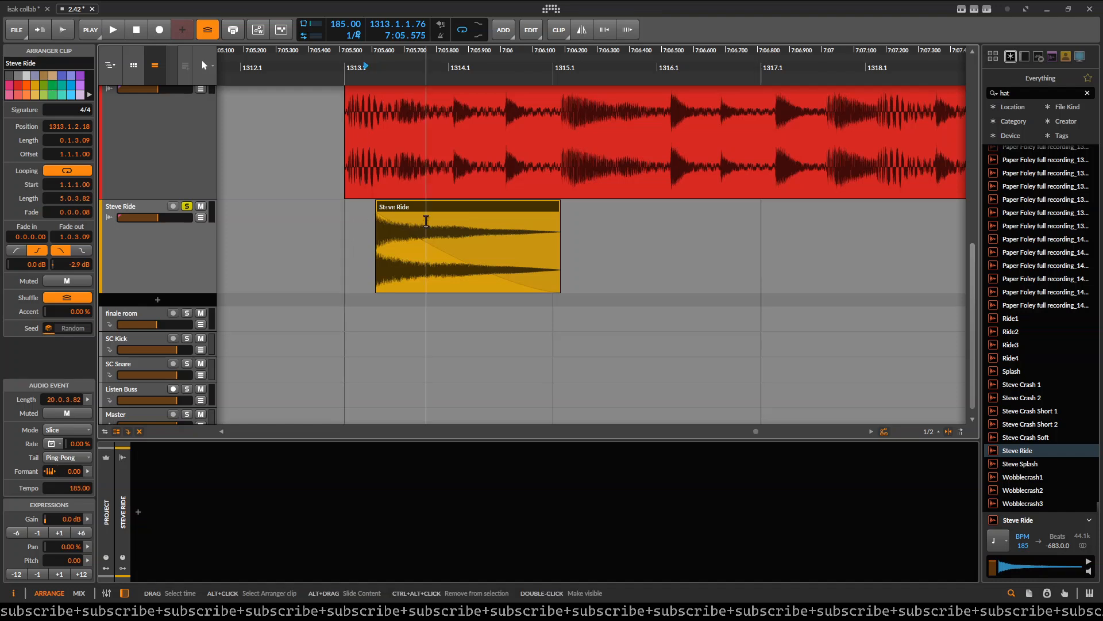
- Move the Steve Ride clip just past 1315.1, keeping its grid offset, and bring it back to 1312.1.4.99
click(426, 236)
click(348, 242)
click(397, 208)
drag(385, 209, 593, 233)
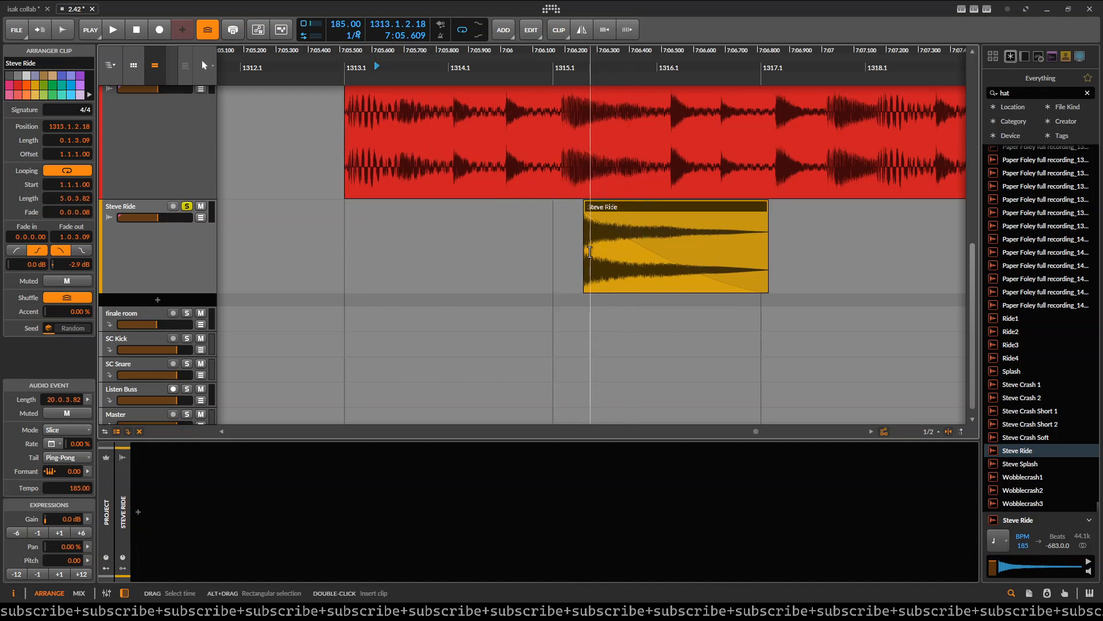
drag(696, 214, 378, 211)
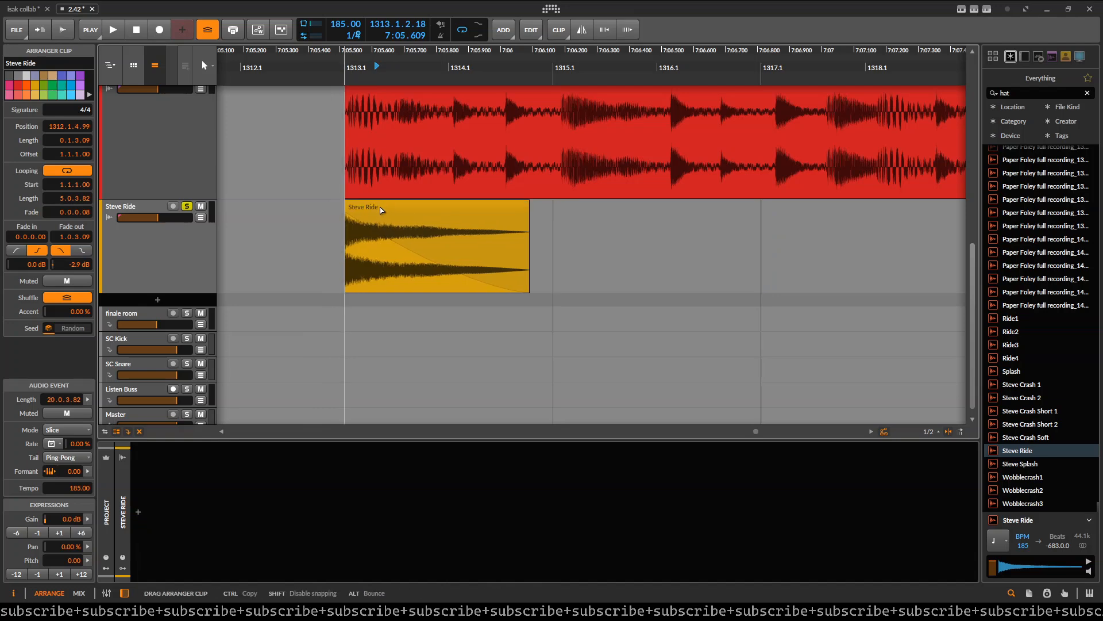
scroll(347, 211, up, 5)
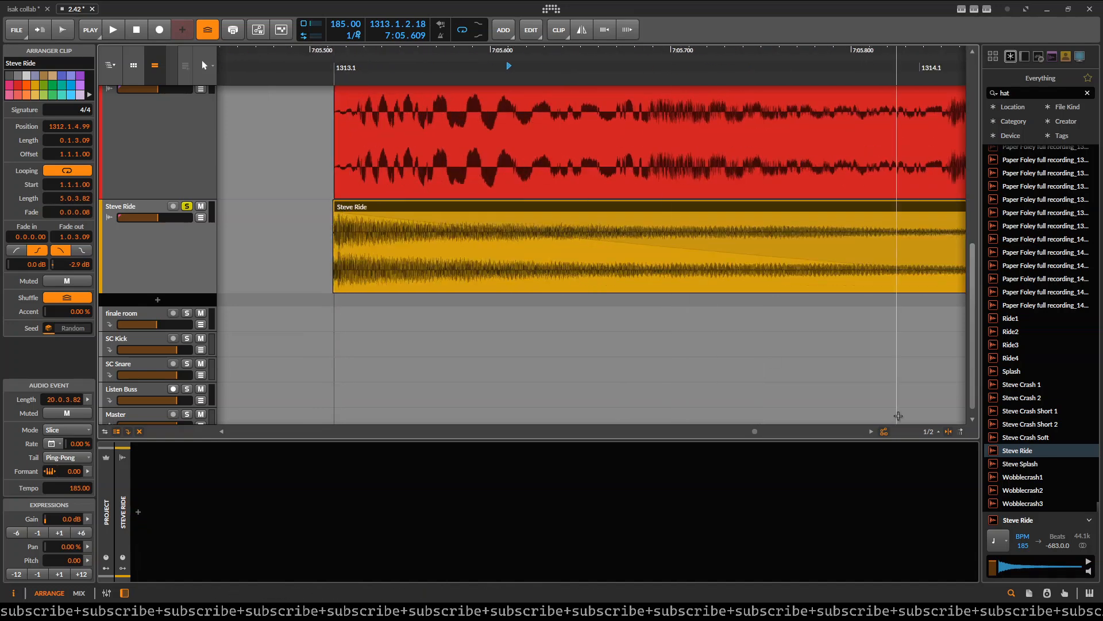
- Turn on snapping to Grid and align the Steve Ride clip's start to 1313.1.1.00
click(930, 431)
click(918, 366)
scroll(345, 209, down, 2)
drag(349, 207, 351, 206)
scroll(747, 248, down, 5)
drag(747, 247, 542, 230)
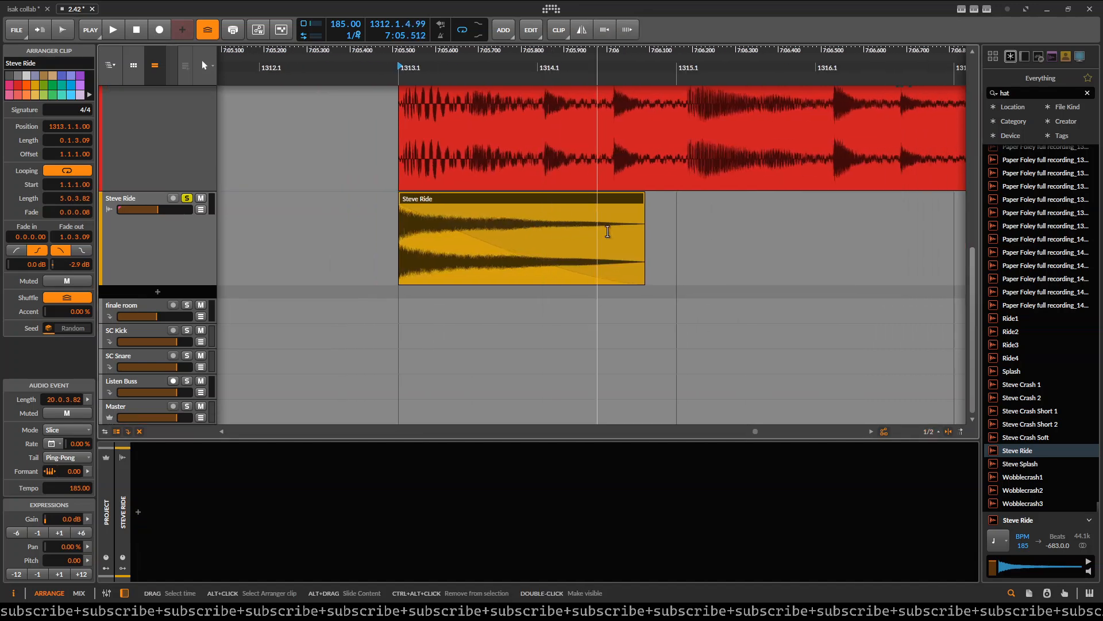
scroll(517, 236, down, 2)
scroll(425, 224, down, 3)
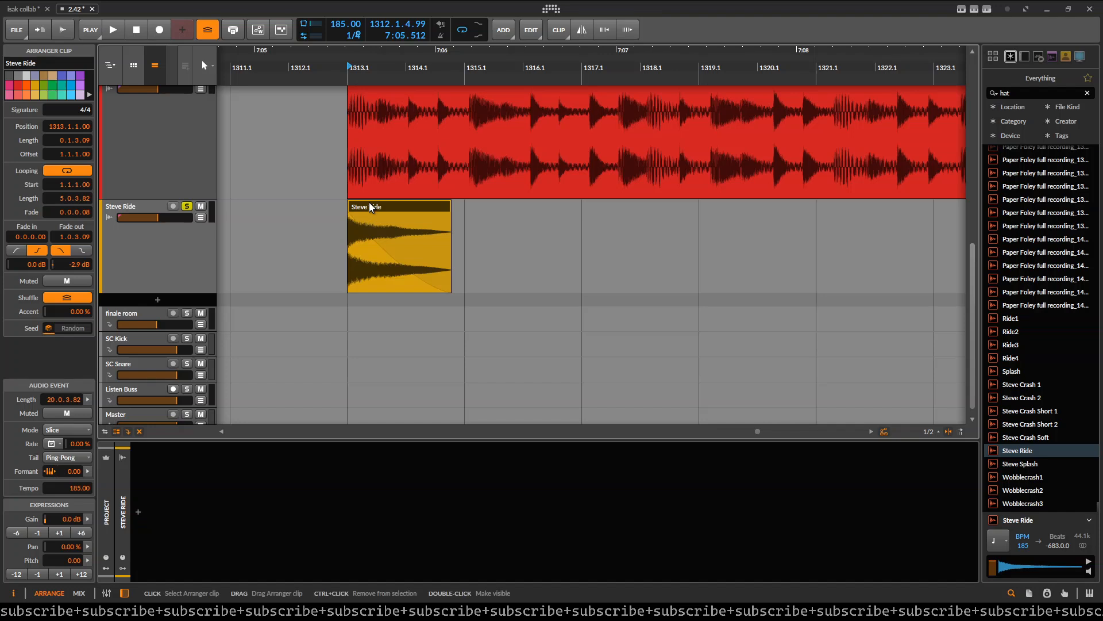
- Place copies of the Steve Ride clip at 1315.1.1.73 and at 1317.1.1.00
scroll(371, 207, up, 2)
drag(354, 208, 525, 220)
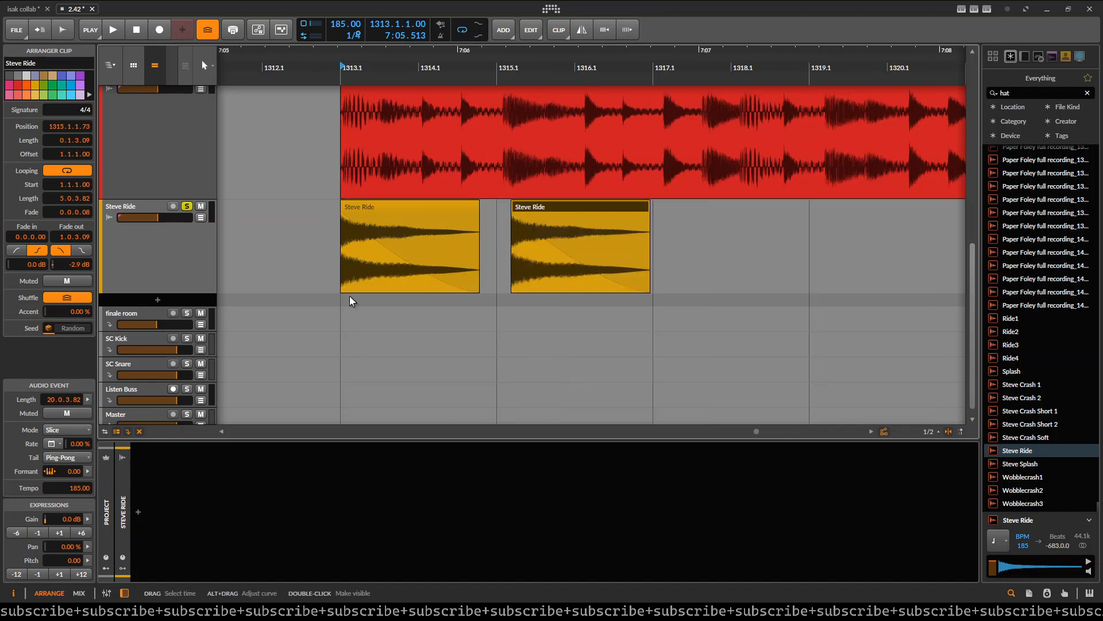
scroll(400, 247, down, 2)
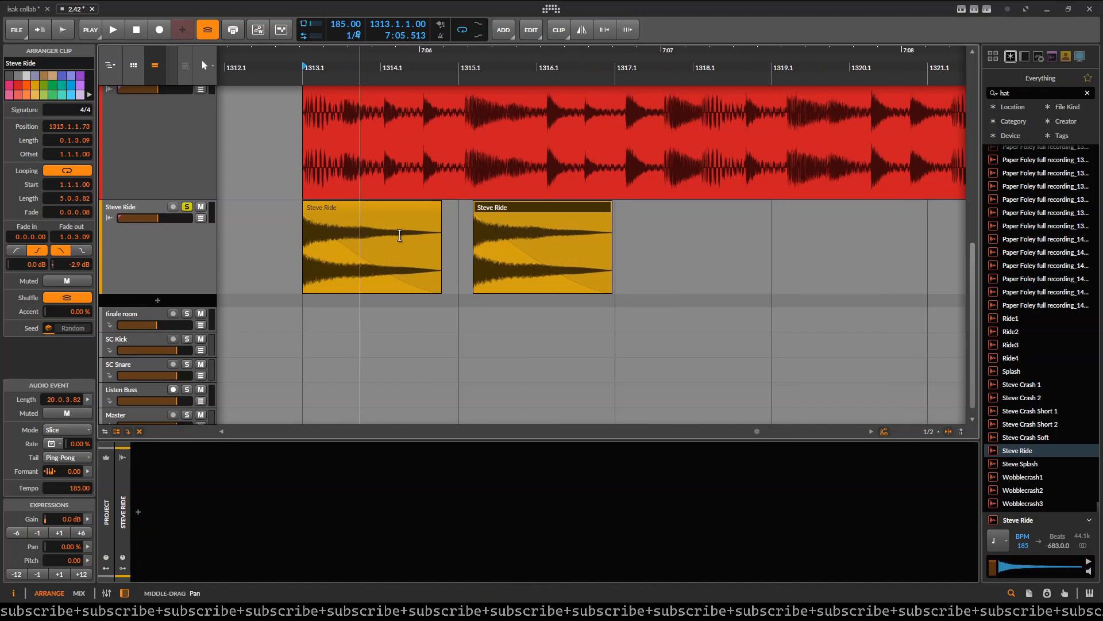
drag(333, 211, 354, 219)
- Copy the off-grid Steve Ride clip to 1319.1.1.73, preserving its grid offset
click(506, 213)
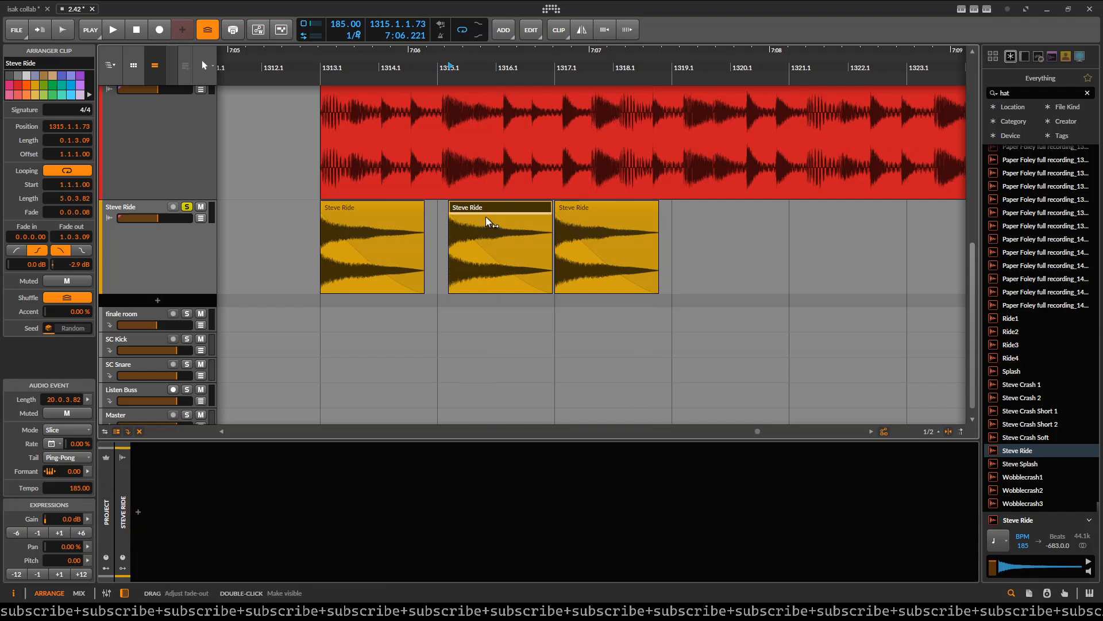
drag(480, 212, 715, 222)
scroll(574, 242, right, 2)
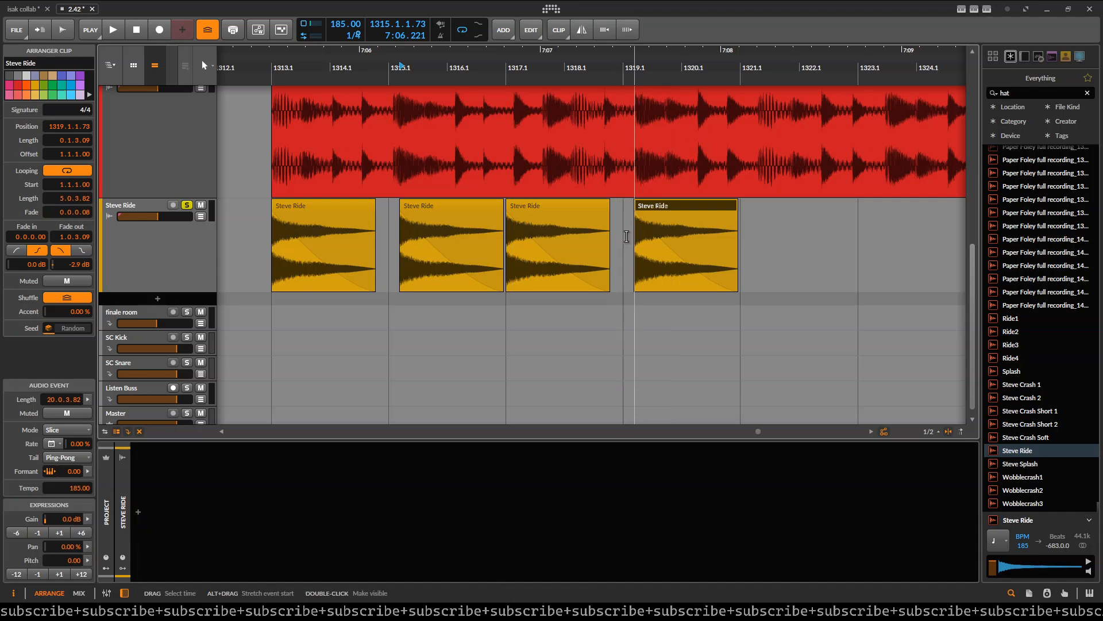
drag(573, 285, 653, 317)
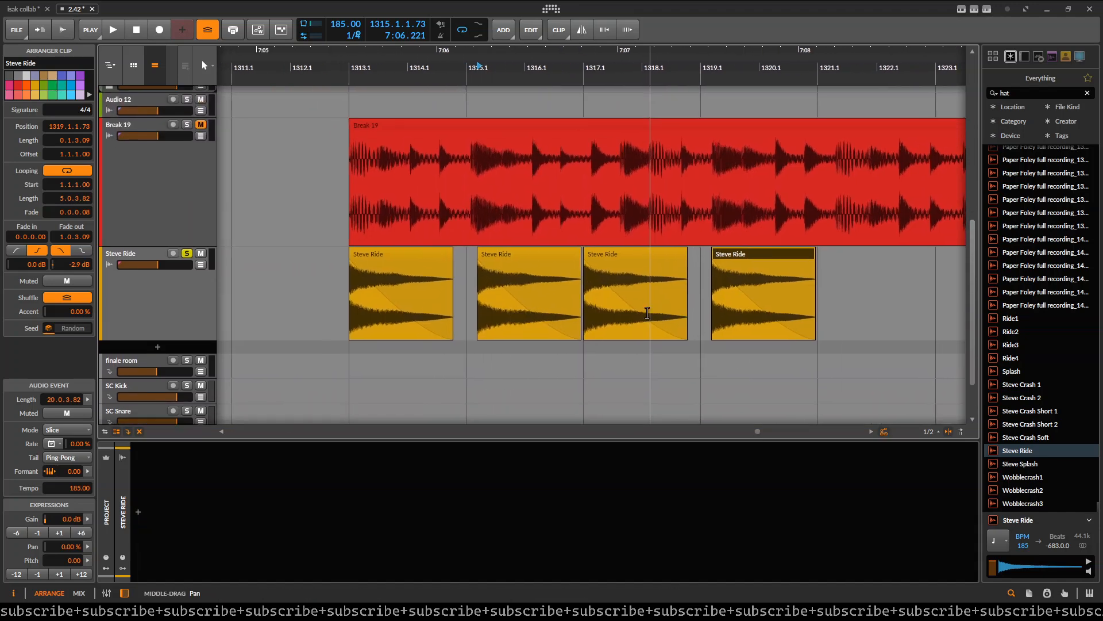
scroll(550, 254, up, 3)
drag(501, 287, 503, 242)
scroll(503, 243, down, 3)
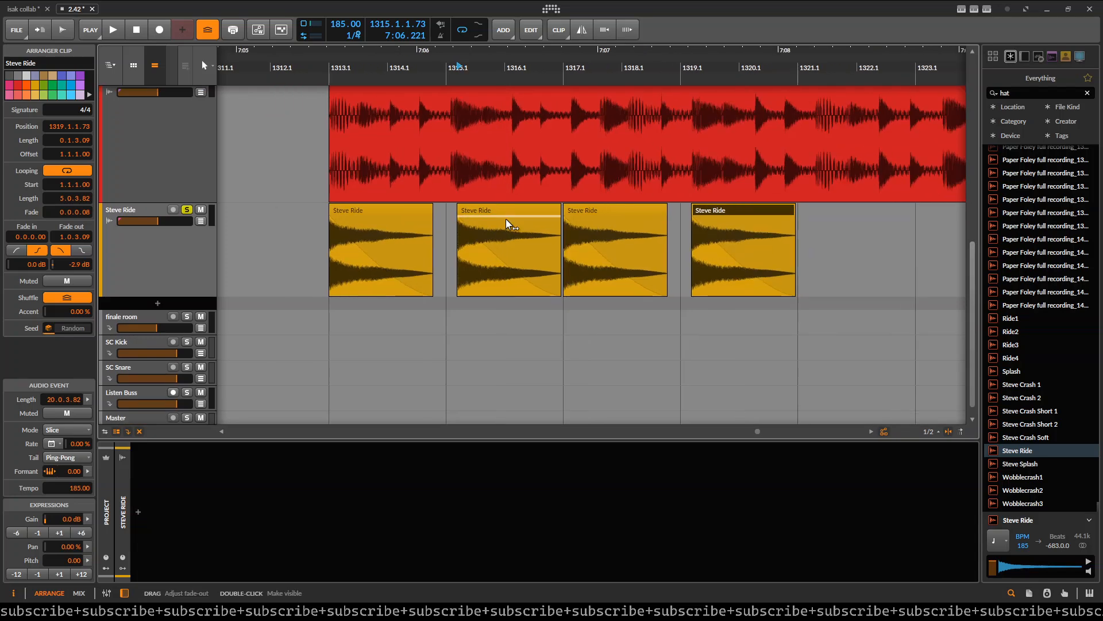
- Remove the Steve Ride clip copies at 1317.1.1.00 and 1319.1.1.73
click(506, 218)
shift+click(613, 214)
key(Delete)
click(725, 212)
key(ctrl+z)
key(ctrl+z)
click(578, 215)
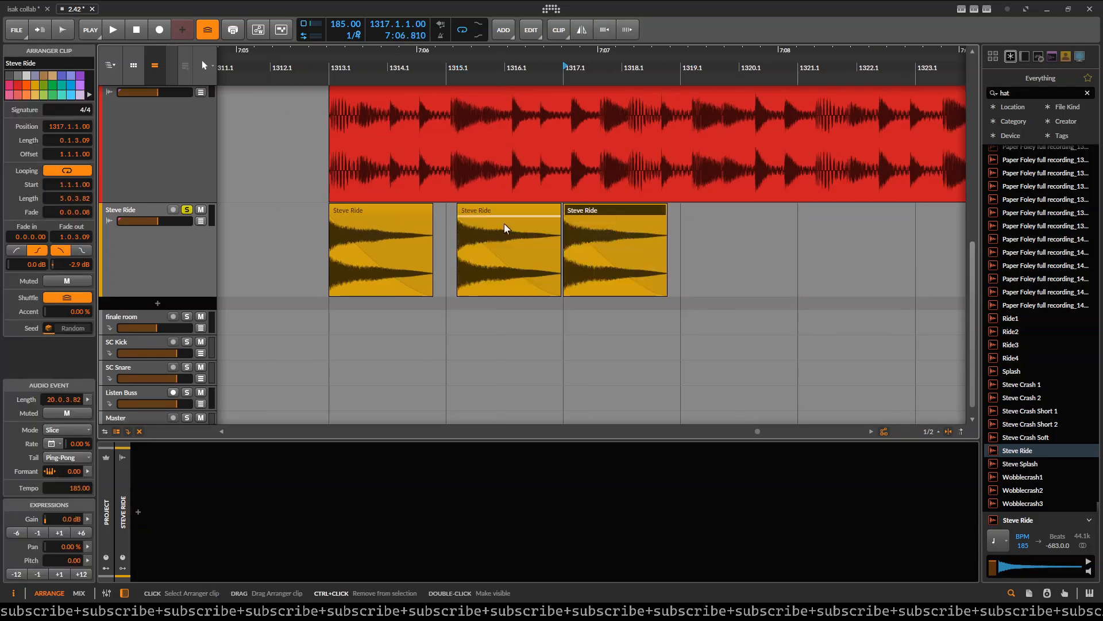
key(Delete)
- Add a new audio track directly below the Steve Ride track
scroll(355, 243, up, 3)
drag(332, 250, 388, 255)
click(184, 263)
key(ctrl+t)
drag(458, 269, 469, 278)
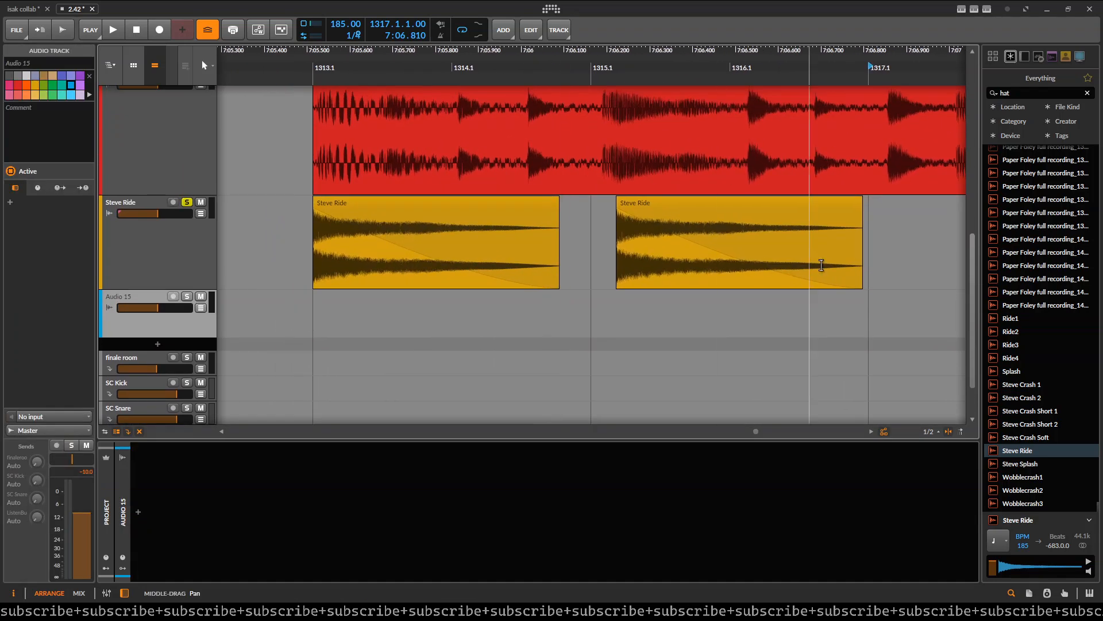
- Enable snapping to Events and turn off snapping to Grid Offset and Grid
click(939, 431)
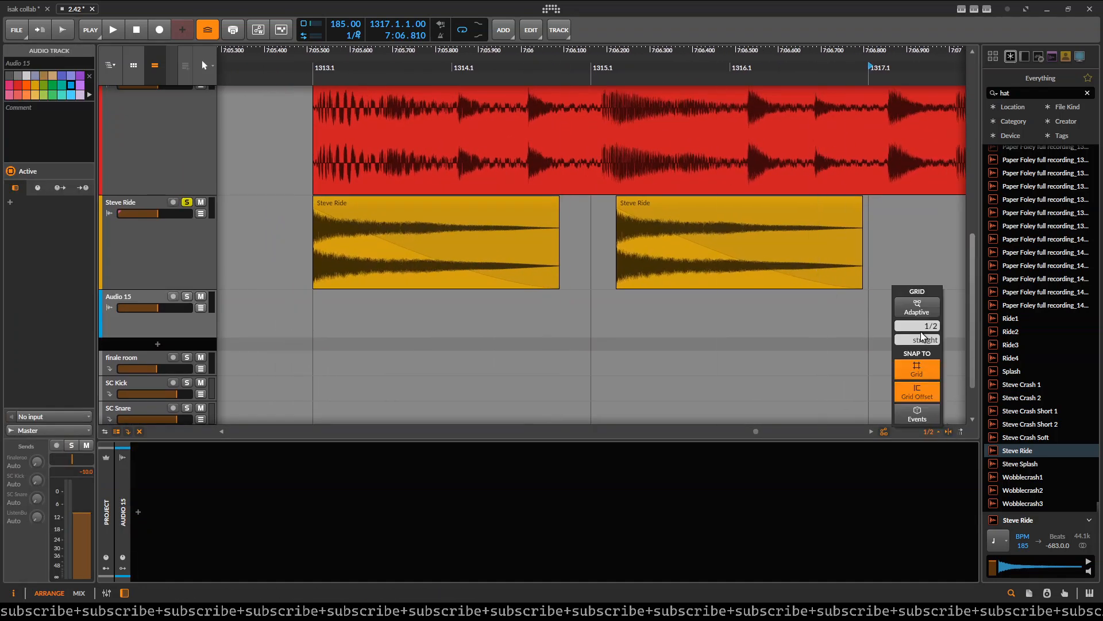
click(925, 416)
click(918, 389)
click(920, 370)
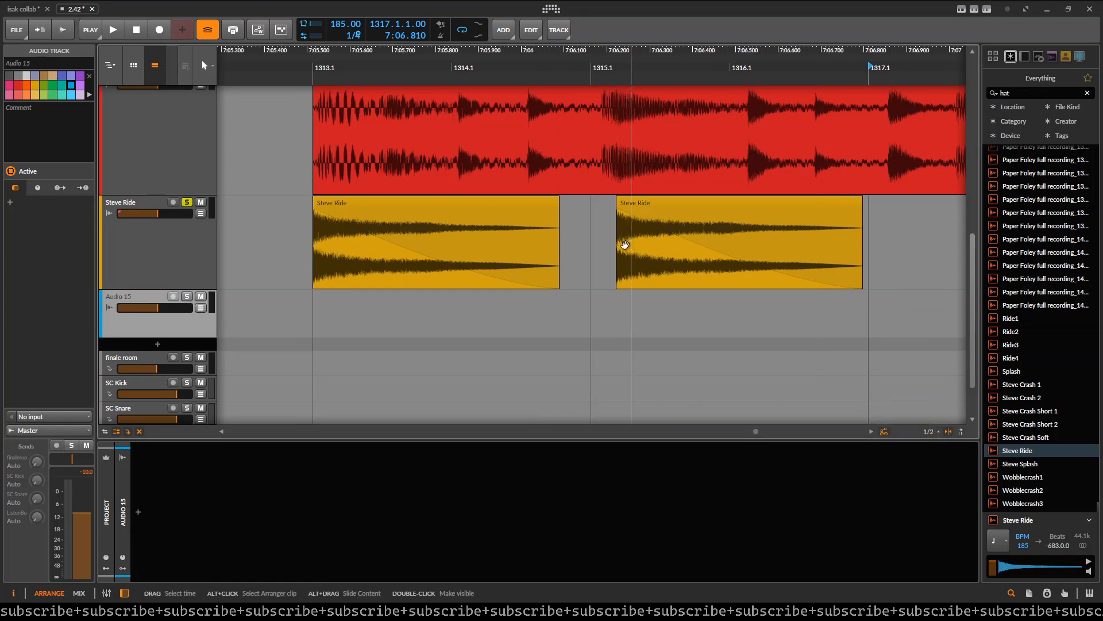
- Copy the first Steve Ride clip onto the Audio 15 track at 1313.1.1.00
scroll(630, 243, right, 2)
scroll(534, 266, down, 1)
scroll(549, 226, down, 2)
scroll(560, 235, down, 1)
drag(549, 236, 521, 269)
drag(440, 155, 409, 230)
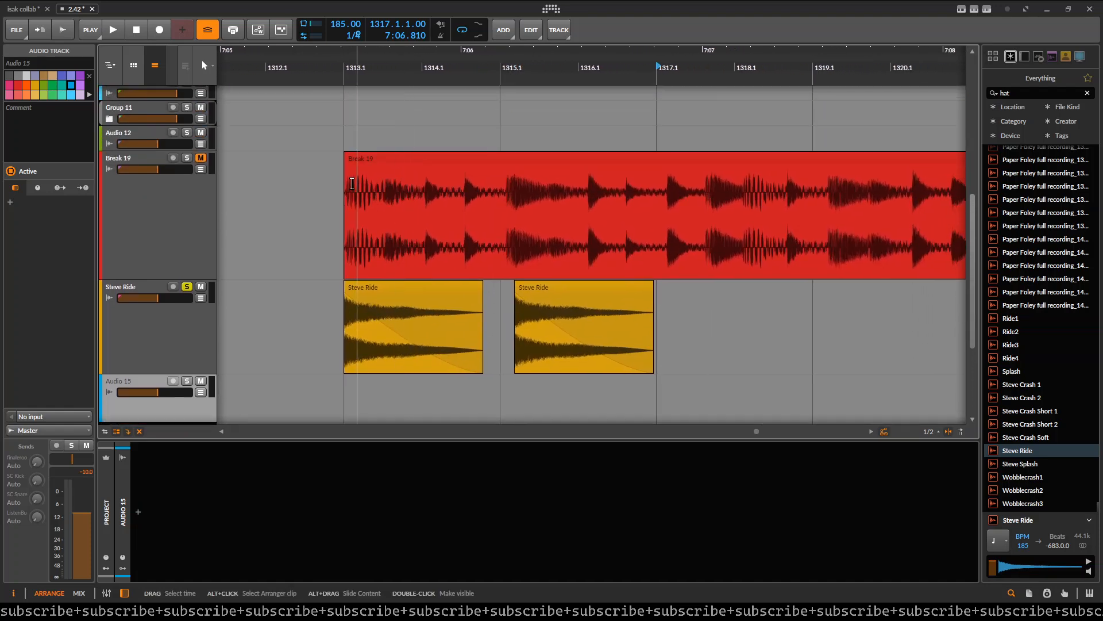
scroll(406, 201, down, 3)
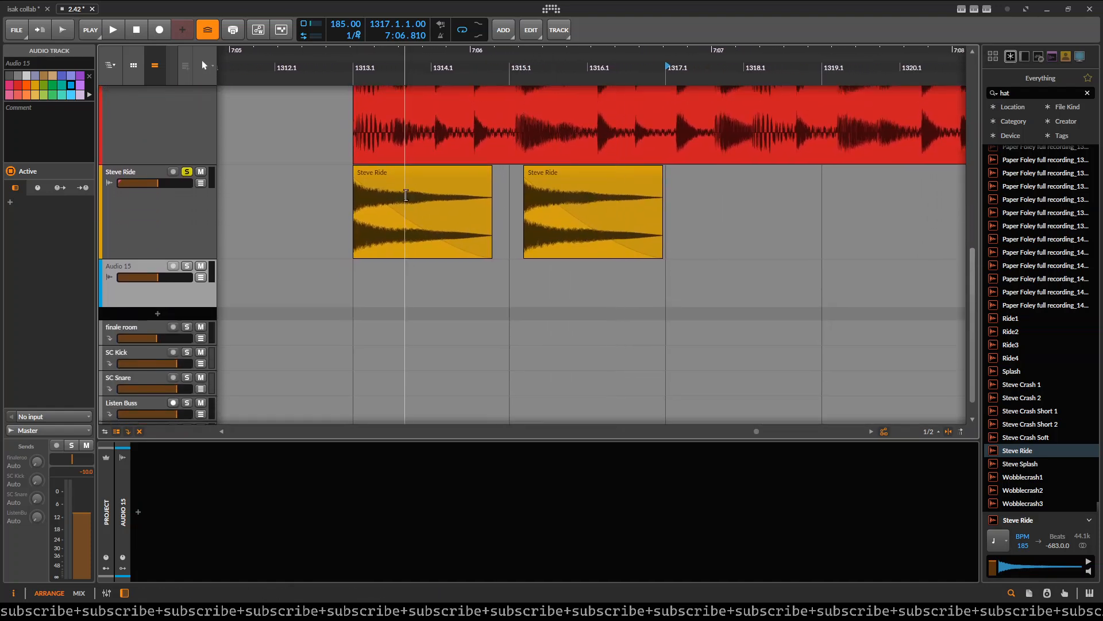
click(378, 177)
drag(369, 264, 492, 263)
scroll(390, 253, up, 1)
drag(550, 201, 383, 214)
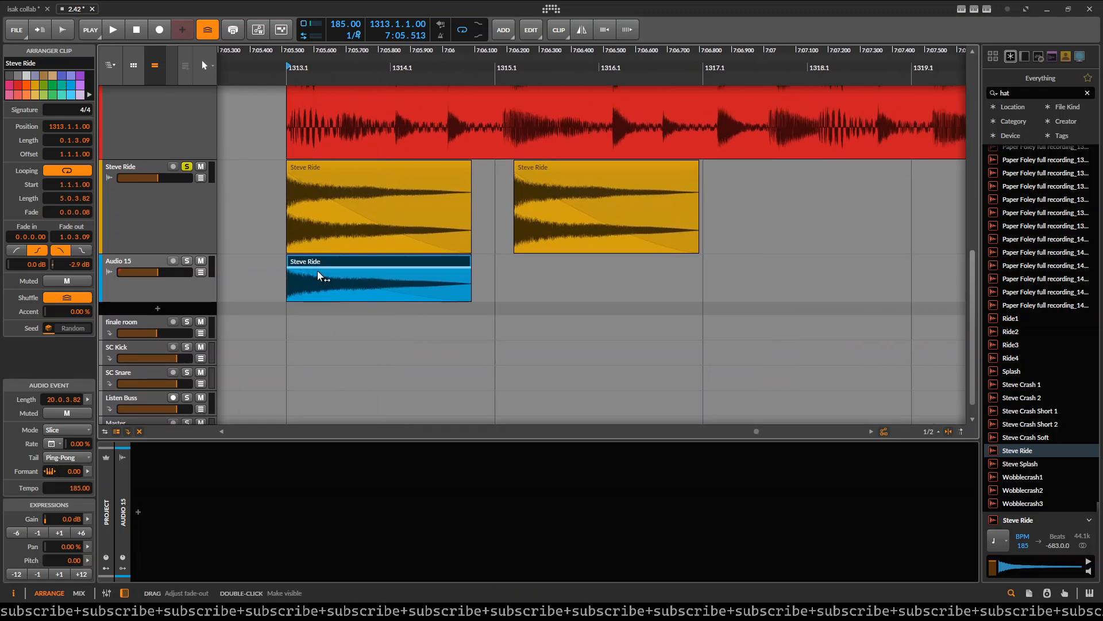
- Move the second Steve Ride clip to 1315.1.4.13 and snap the Audio 15 clip's start to the same position
drag(303, 259, 522, 271)
drag(530, 167, 592, 170)
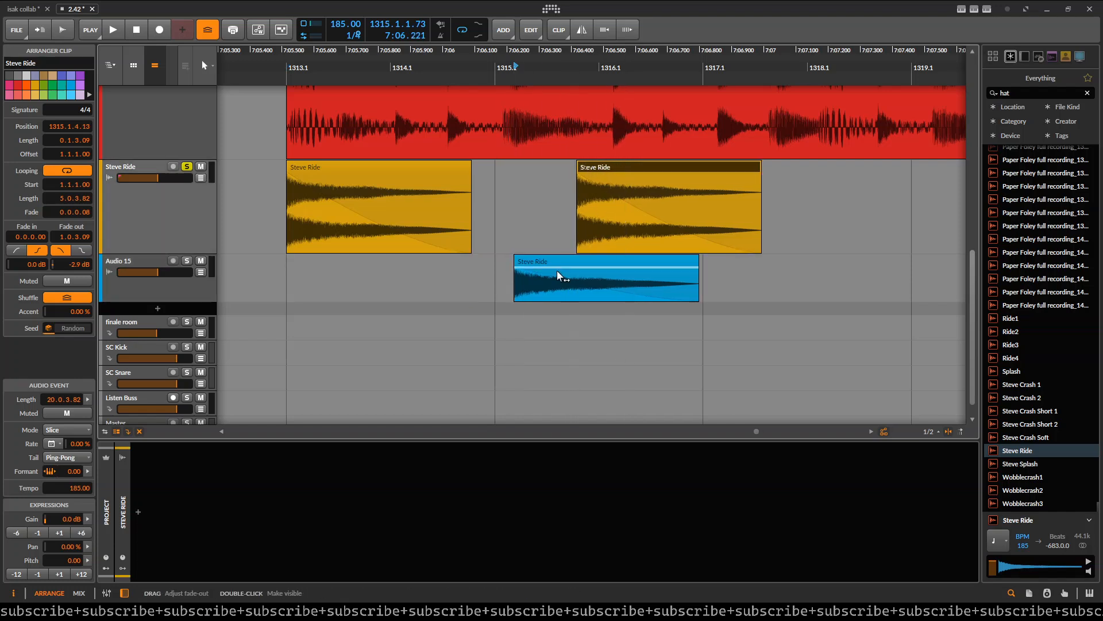
drag(543, 260, 607, 269)
- Coarsen the arranger grid resolution through 1/1 up to 8/1 and return it to 1/2
scroll(546, 232, down, 3)
drag(519, 244, 460, 249)
drag(532, 242, 526, 242)
drag(417, 217, 547, 253)
scroll(418, 225, down, 2)
scroll(456, 250, down, 2)
scroll(493, 252, up, 2)
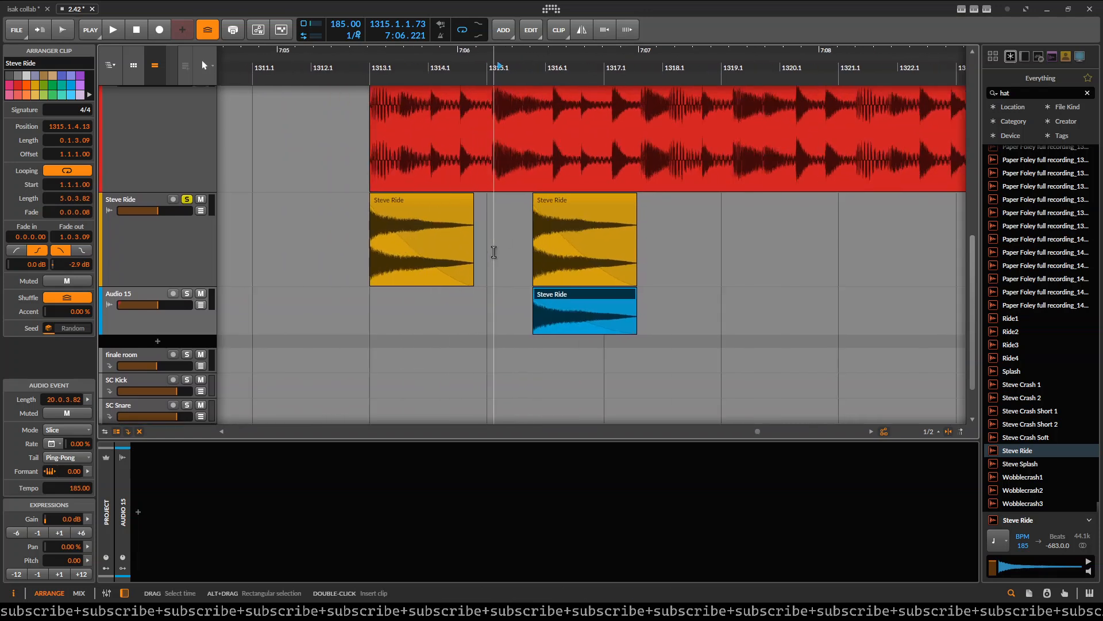
click(932, 432)
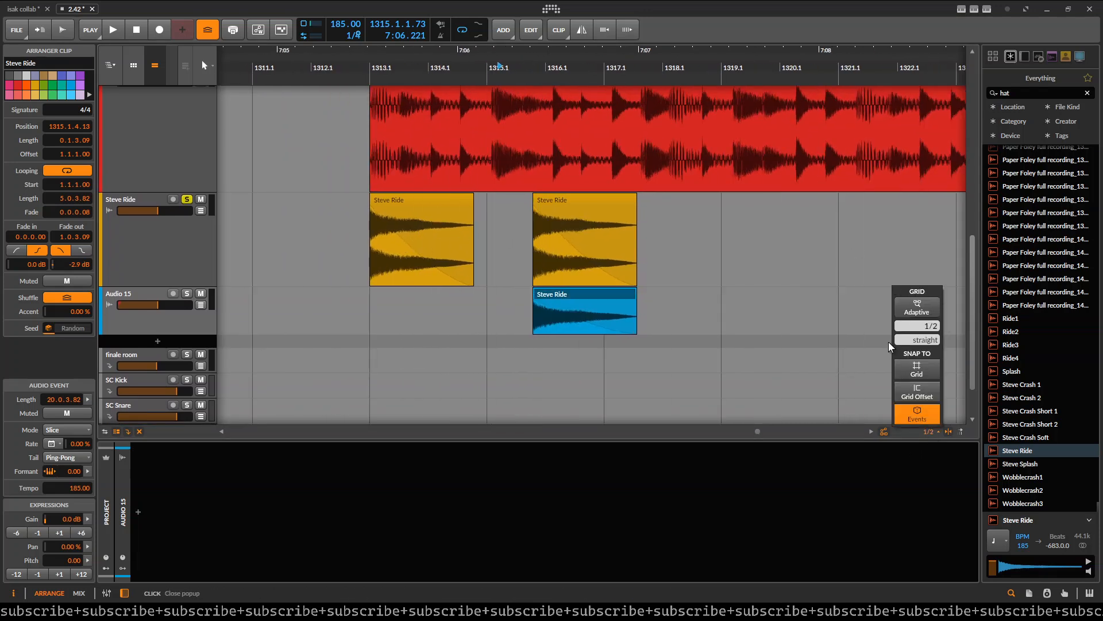
click(680, 282)
key(comma)
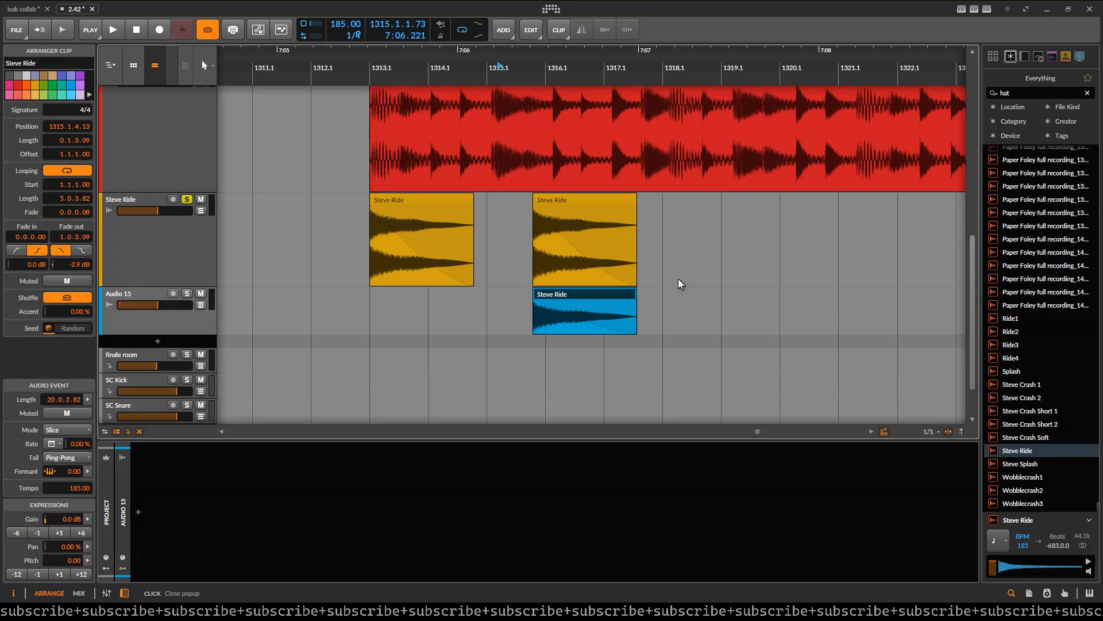
click(598, 292)
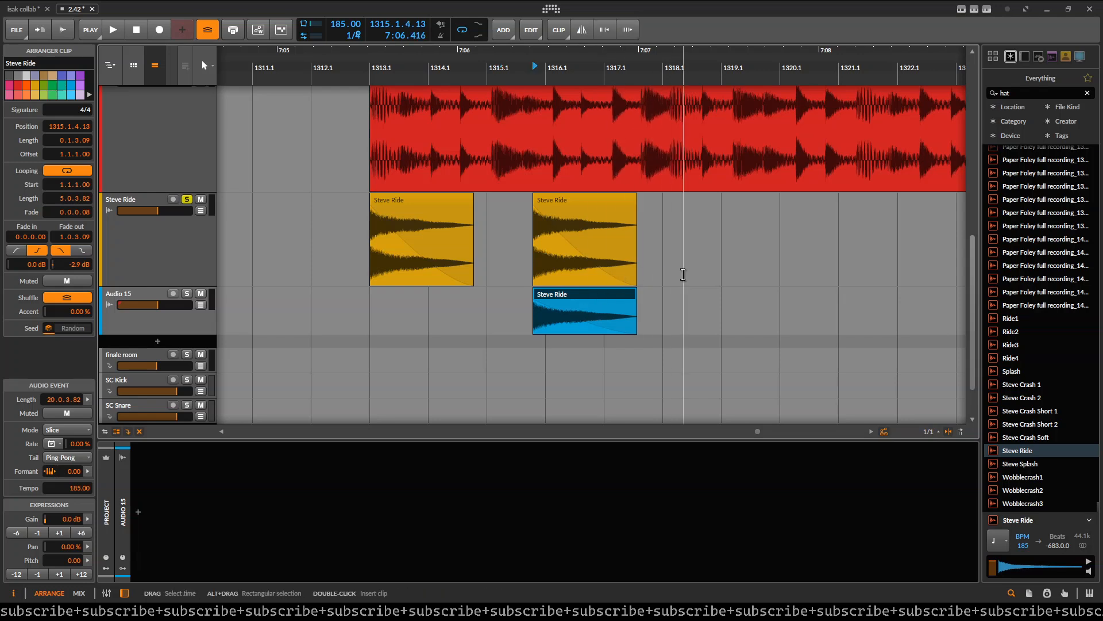
key(comma)
key(comma)
key(comma)
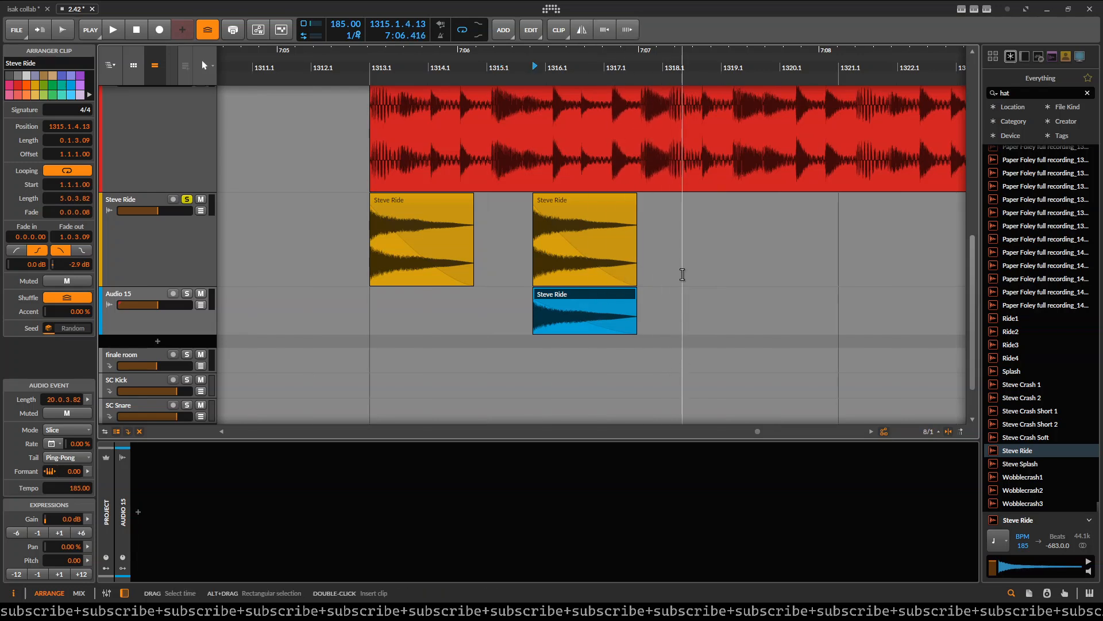
key(period)
key(period)
key(period)
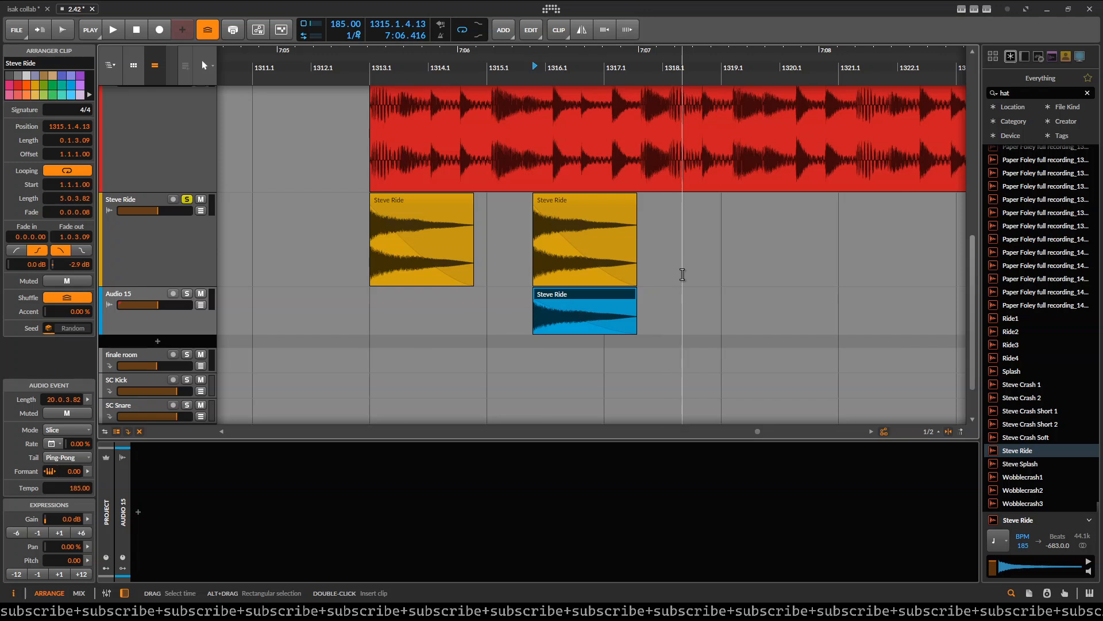
- Place the time cursor freely in the Steve Ride track at 1316.1.2.66 and at 1314.1.4.37
click(683, 271)
click(569, 269)
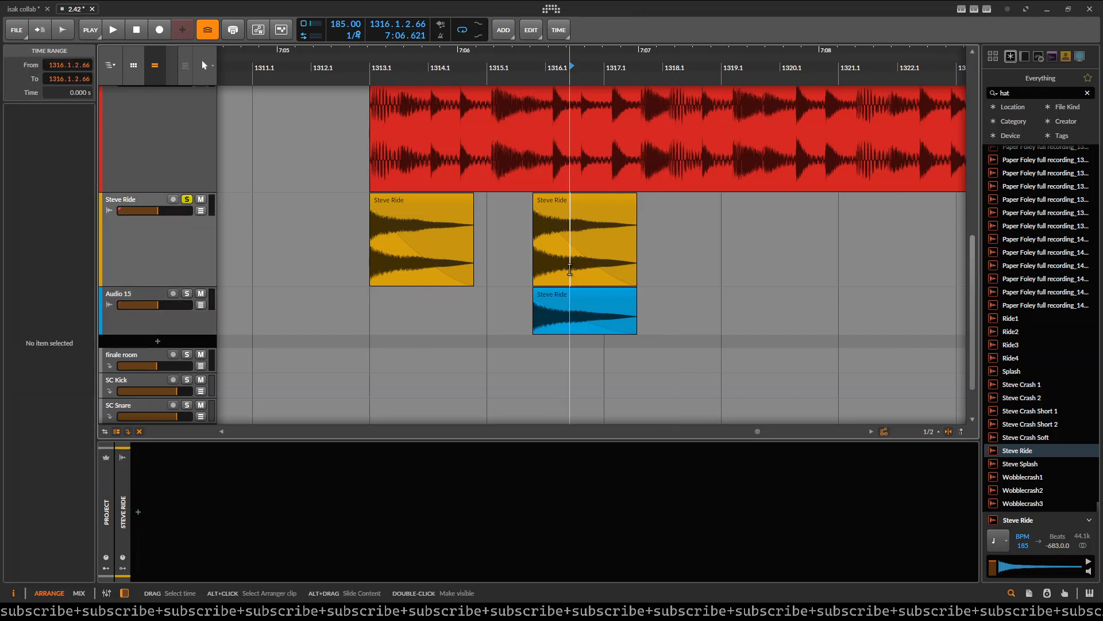
scroll(485, 266, up, 4)
click(521, 252)
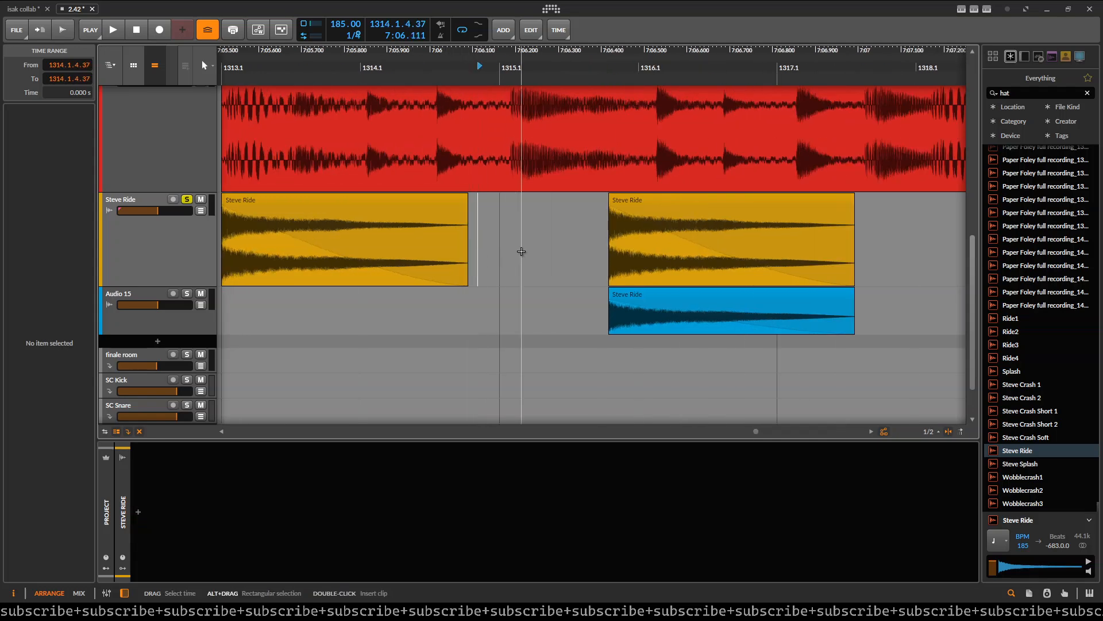
scroll(525, 253, down, 4)
- Move the Audio 15 clip back to 1313.1.1.00 and delete it
click(625, 298)
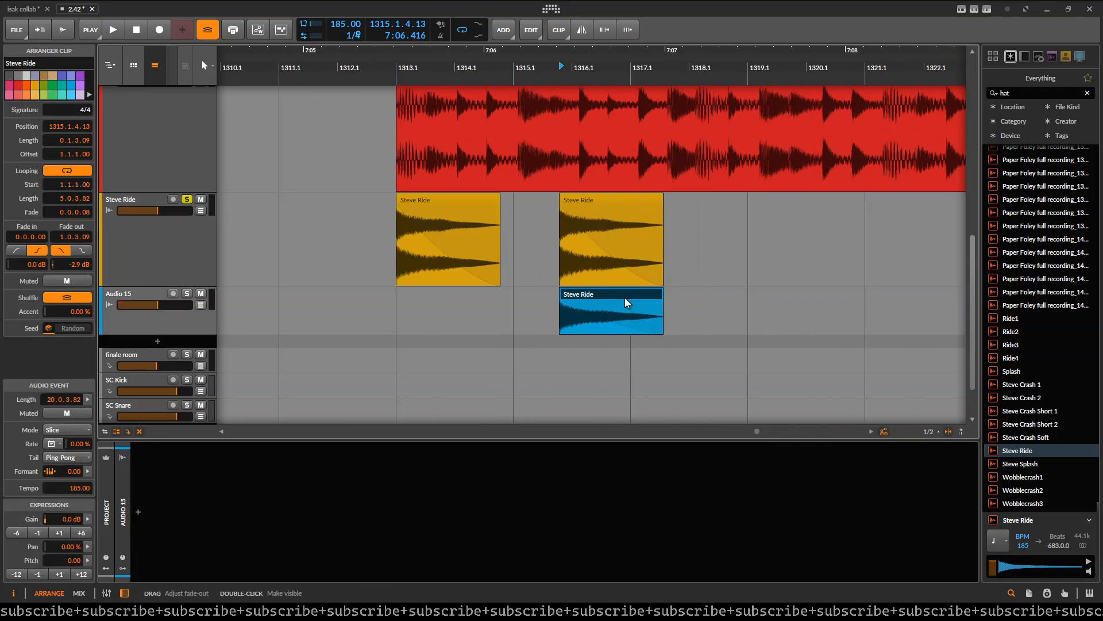
drag(604, 291, 437, 313)
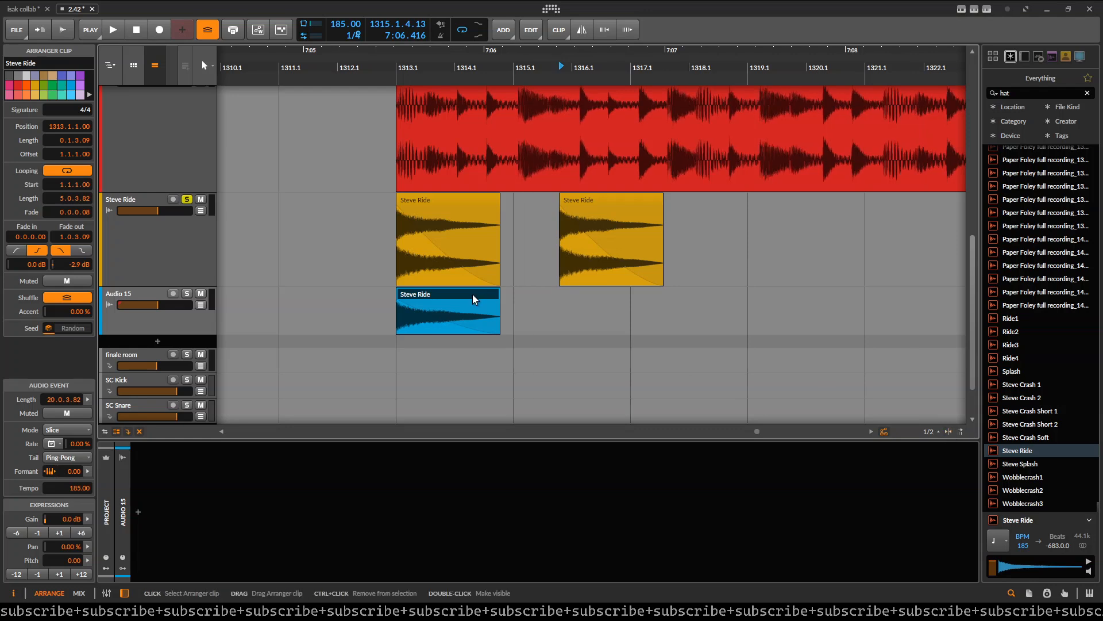
drag(431, 298, 592, 301)
key(Delete)
- Switch the Adaptive grid on and off again, leaving the fixed 1/2 resolution
click(932, 430)
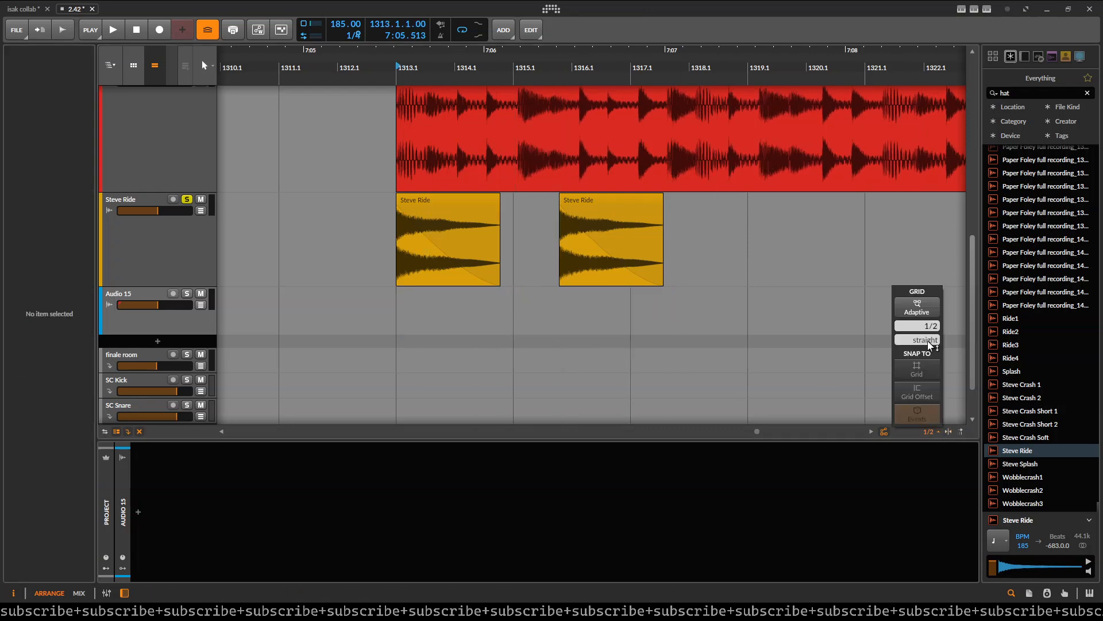
click(925, 309)
click(926, 311)
click(952, 432)
click(951, 431)
- Show the Transport Tempo automation in the Master track's automation lane
scroll(623, 291, down, 2)
drag(567, 305, 391, 257)
scroll(391, 256, down, 4)
drag(495, 219, 321, 236)
drag(523, 251, 512, 217)
scroll(512, 217, down, 2)
scroll(511, 216, down, 2)
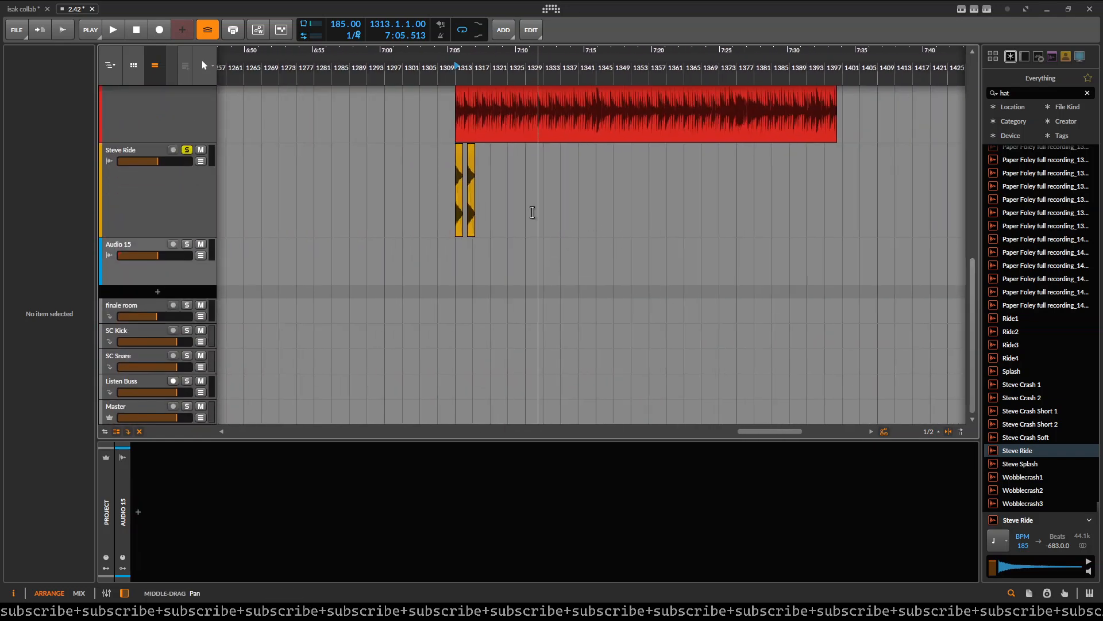
click(126, 404)
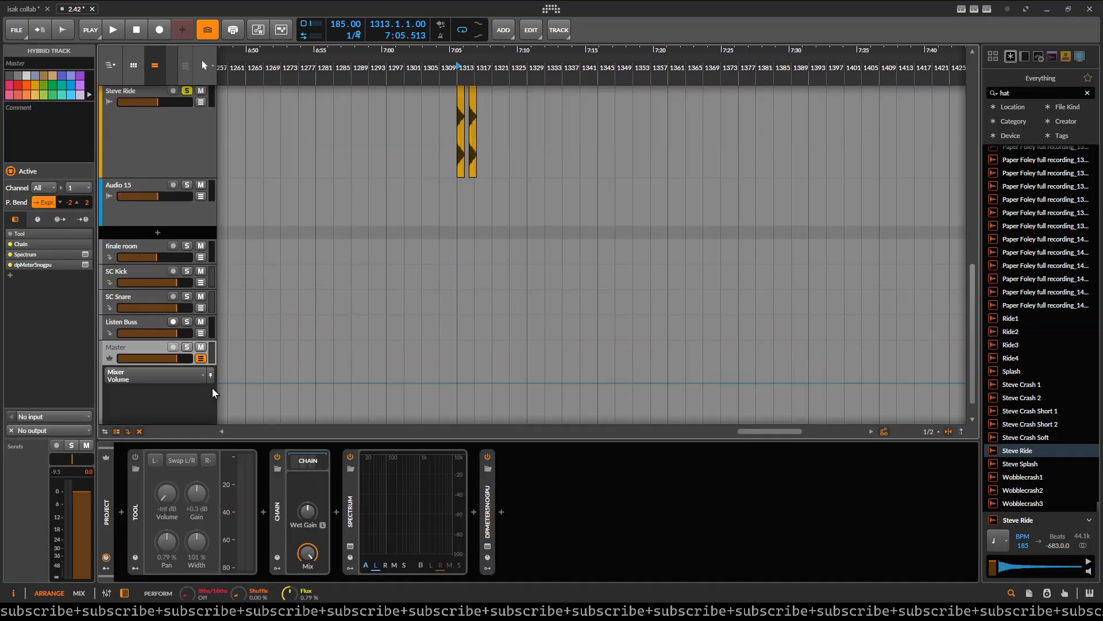
click(337, 26)
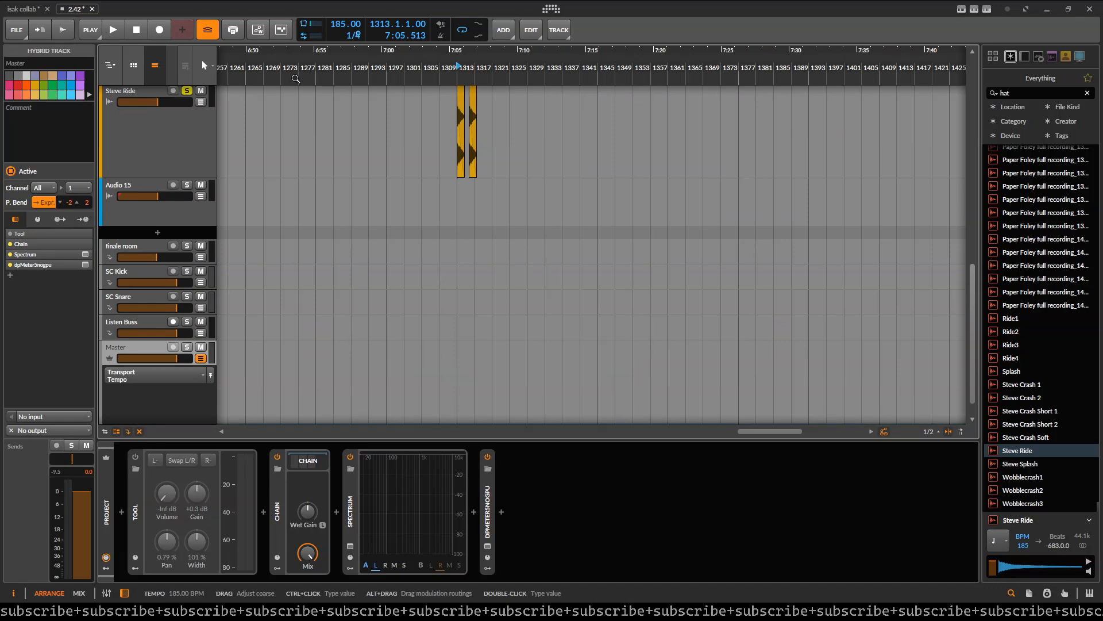
drag(288, 375, 313, 353)
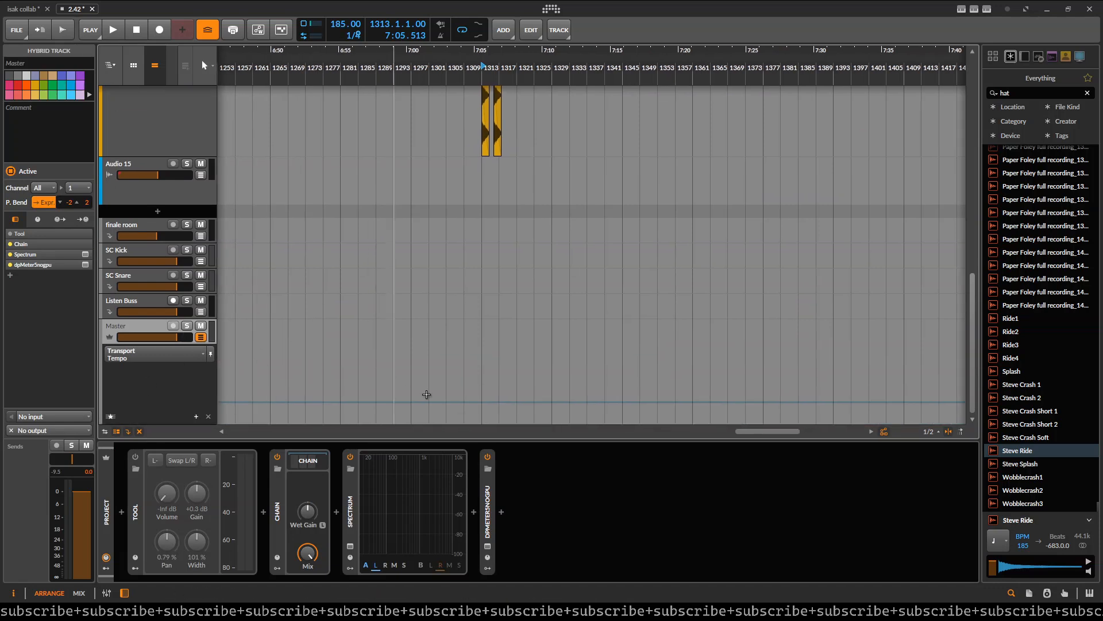
- Insert 185 BPM tempo automation points at 1313.1.1.00 and 1328.1.4.95, and remove both again
double_click(482, 402)
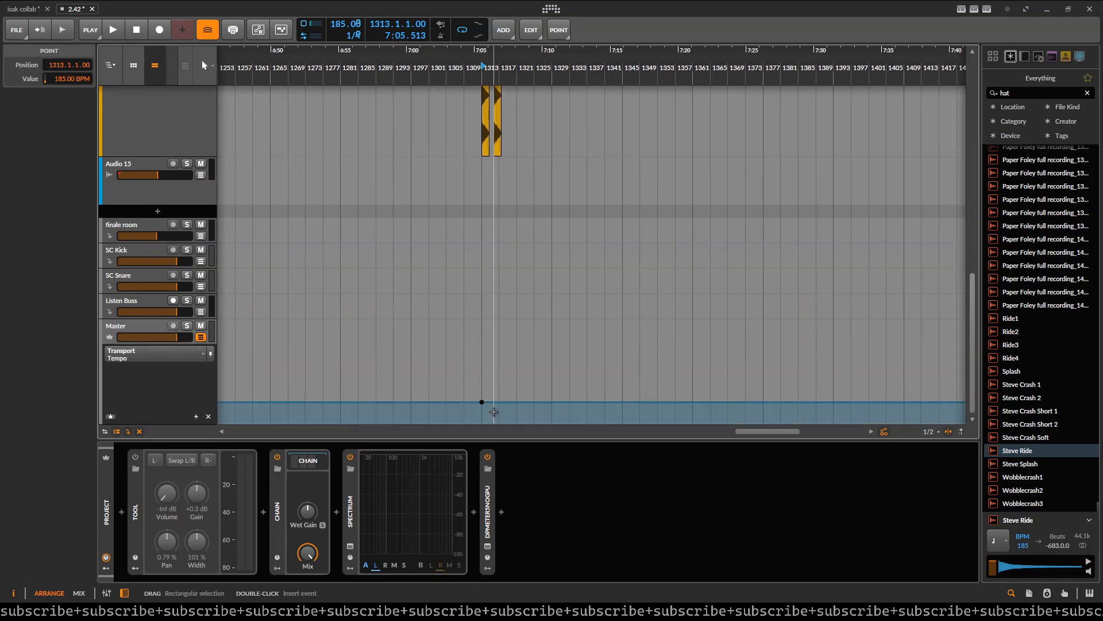
double_click(552, 402)
scroll(516, 403, up, 3)
scroll(446, 383, up, 3)
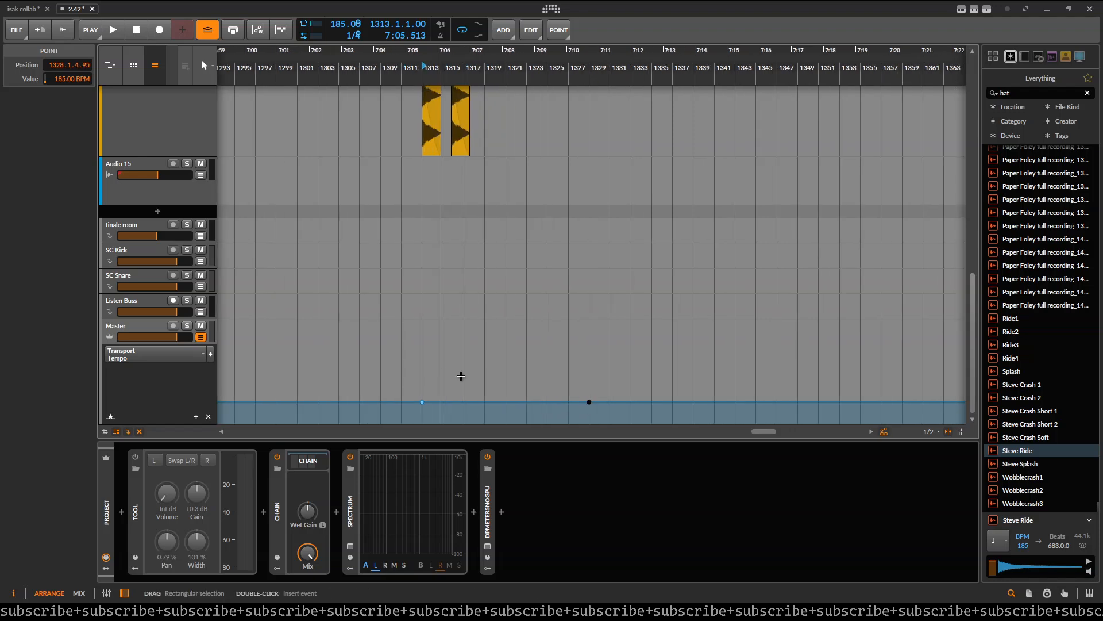
key(Delete)
key(ctrl+z)
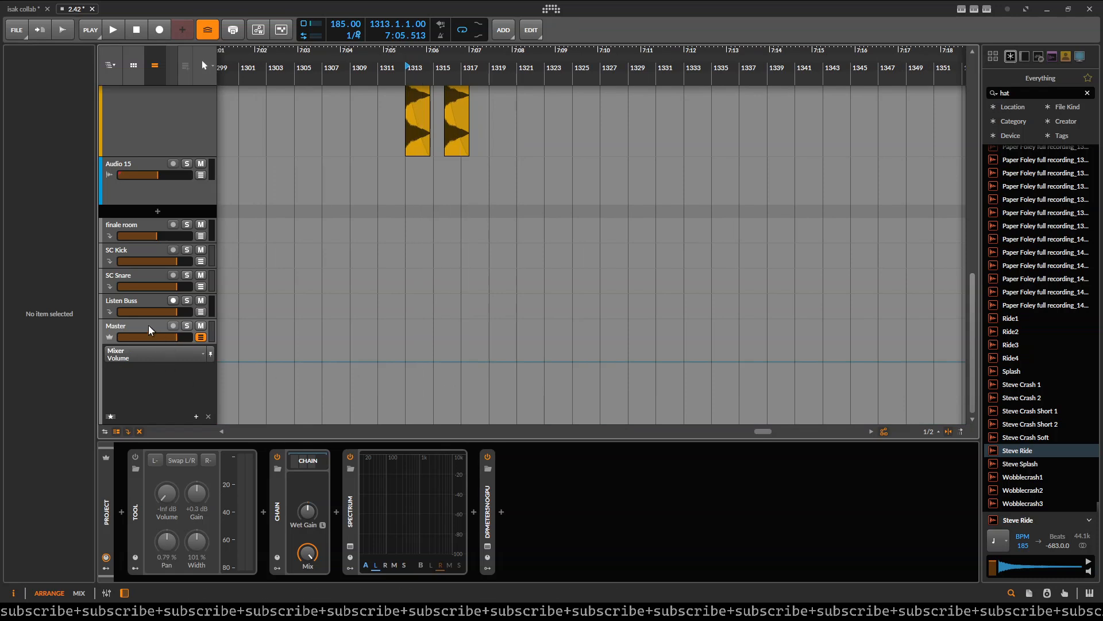
- Show the Master track's Transport Tempo automation again and insert a point on its line near bar 1322
click(332, 27)
drag(423, 266, 428, 269)
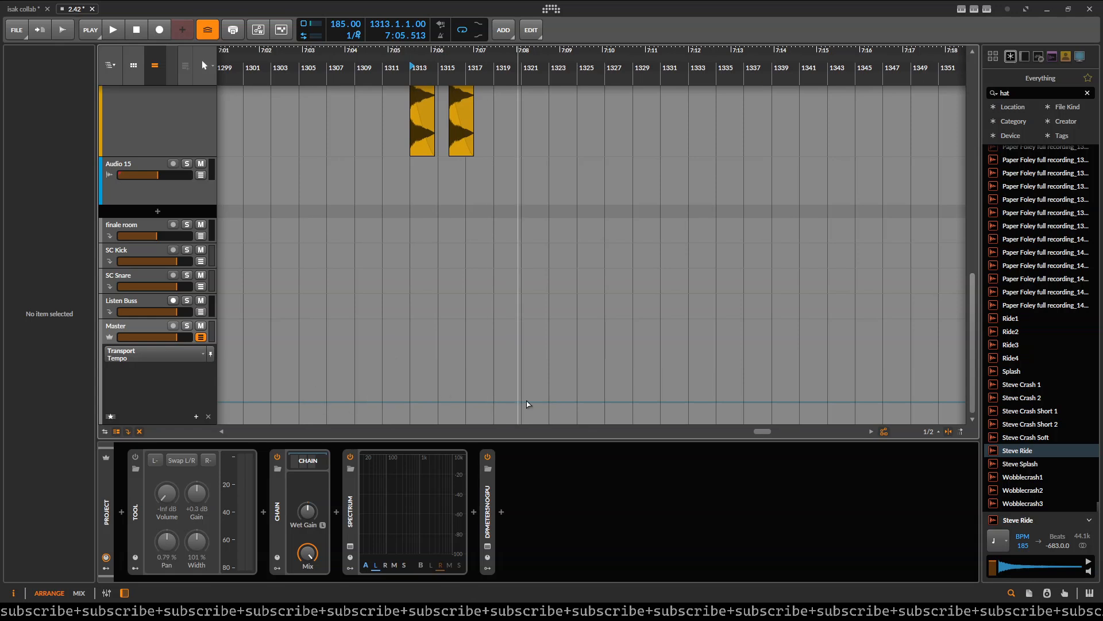
click(544, 401)
scroll(499, 359, right, 1)
drag(532, 401, 448, 345)
key(Delete)
- Show the project's modulators from the Master track and add a Macro modulator in an empty slot
click(127, 342)
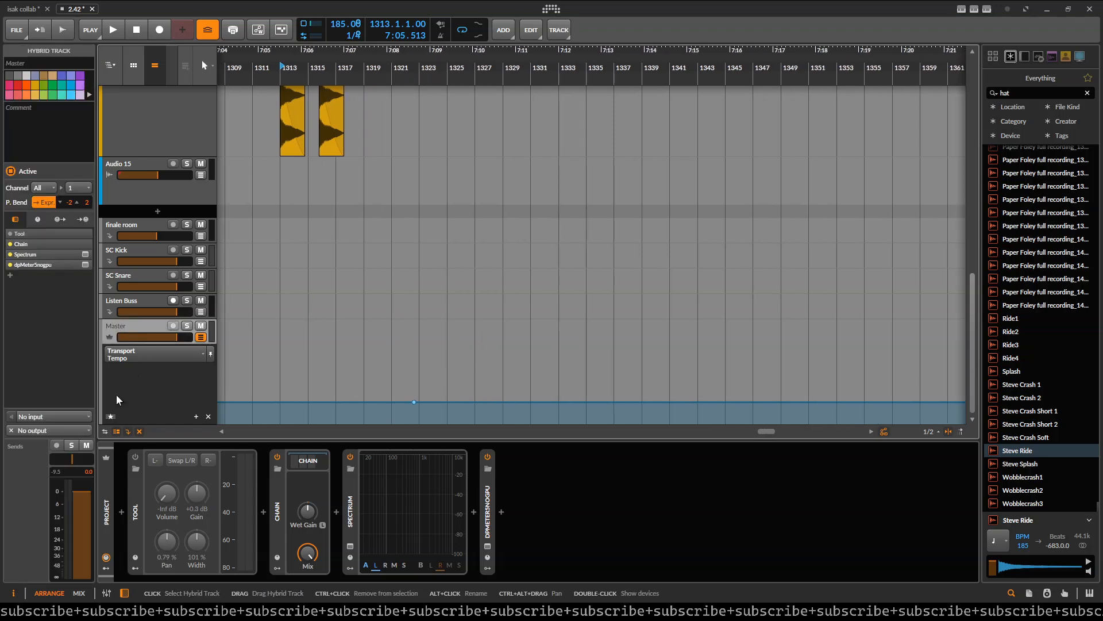
click(106, 567)
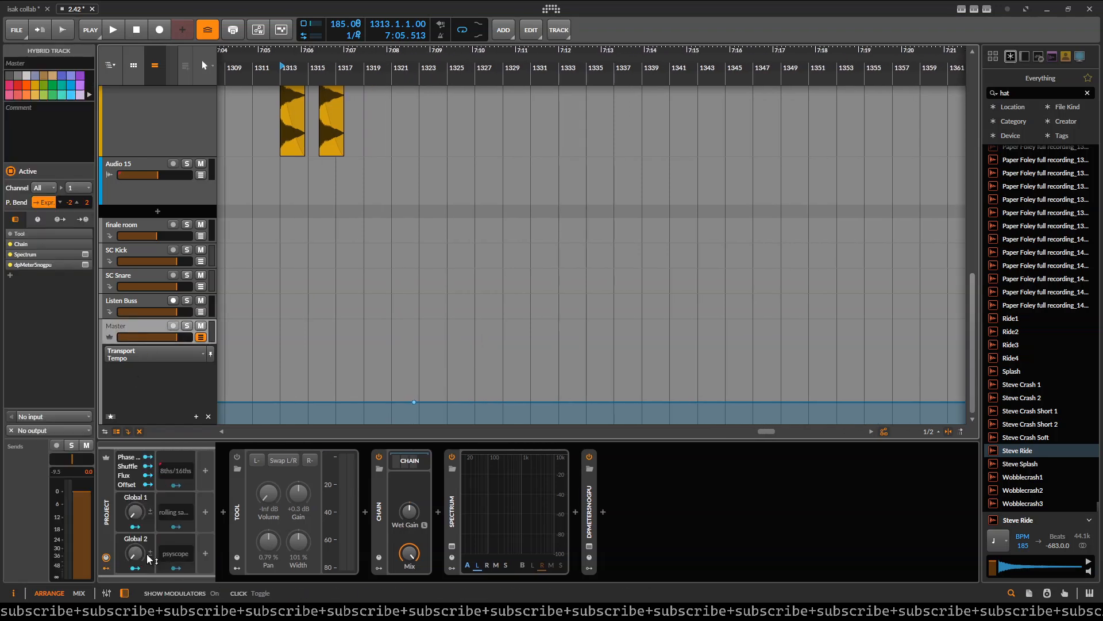
click(206, 470)
text(macr)
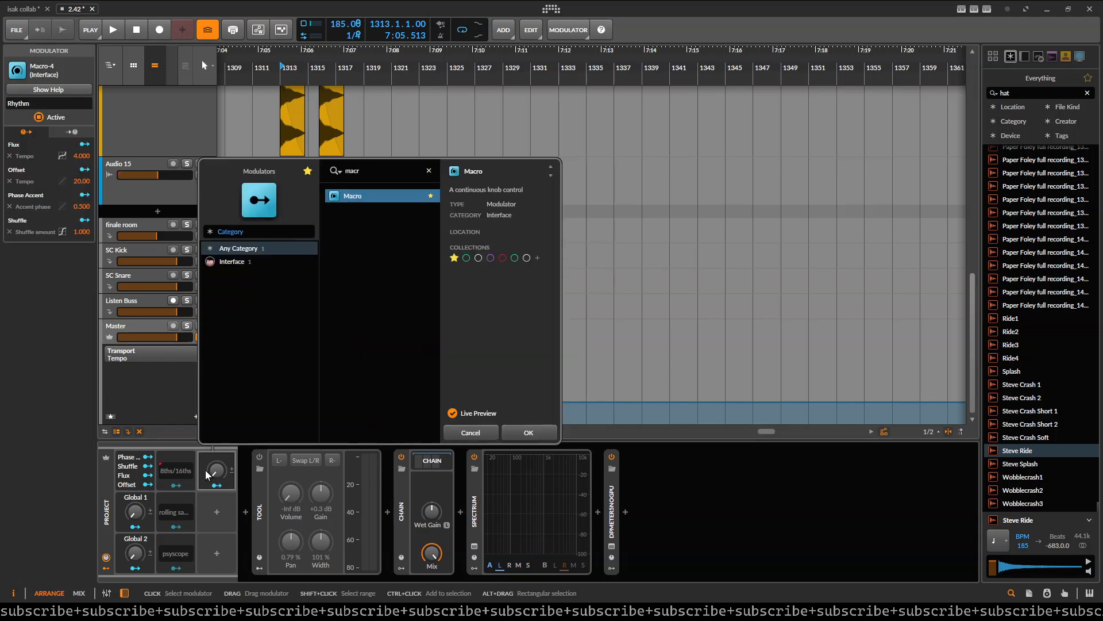
key(Return)
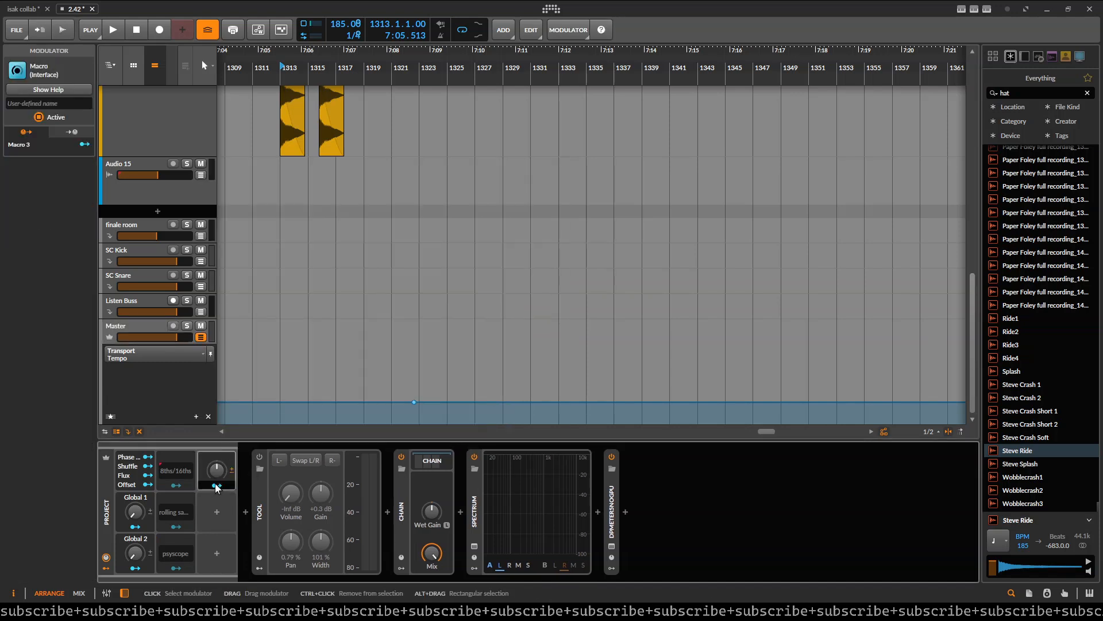
- Map the new Macro to the transport tempo with a modulation amount of 20
click(217, 485)
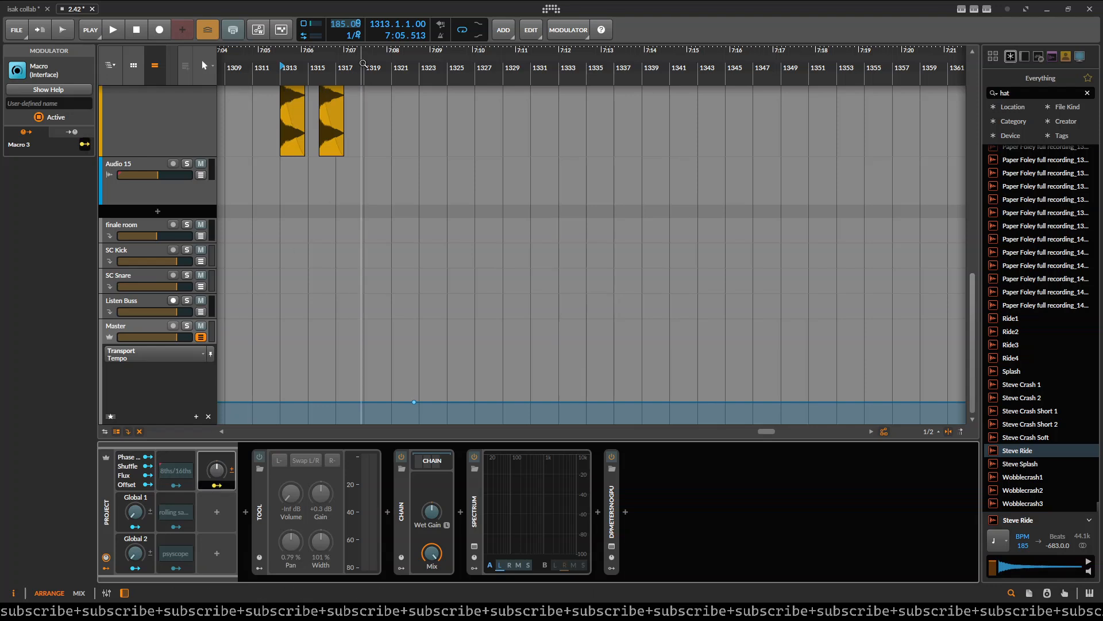
click(345, 24)
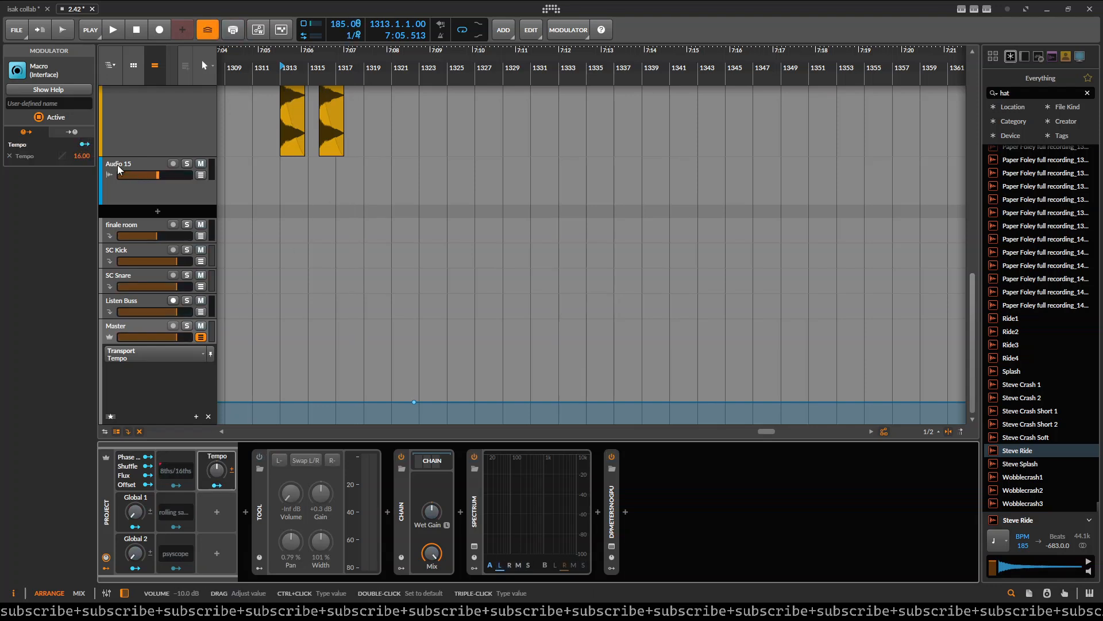
double_click(76, 156)
text(20)
key(Return)
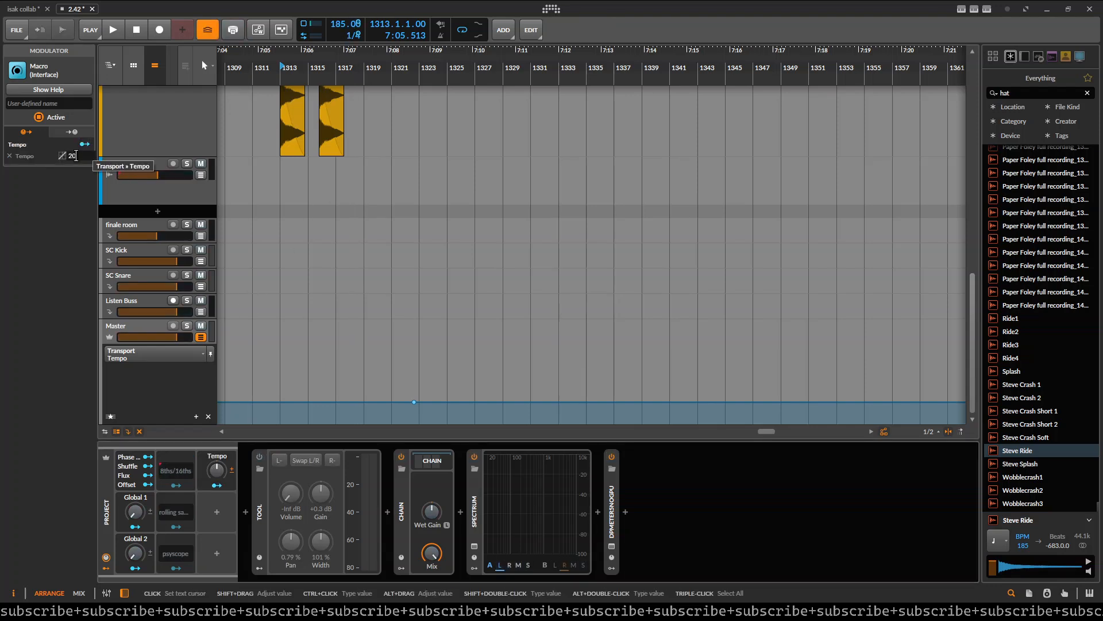
- Show the Tempo macro's automation and insert points at 1333.1.2.06 (0%), a peak near bar 1335 and 1339.1.2.35 (-100%)
click(221, 470)
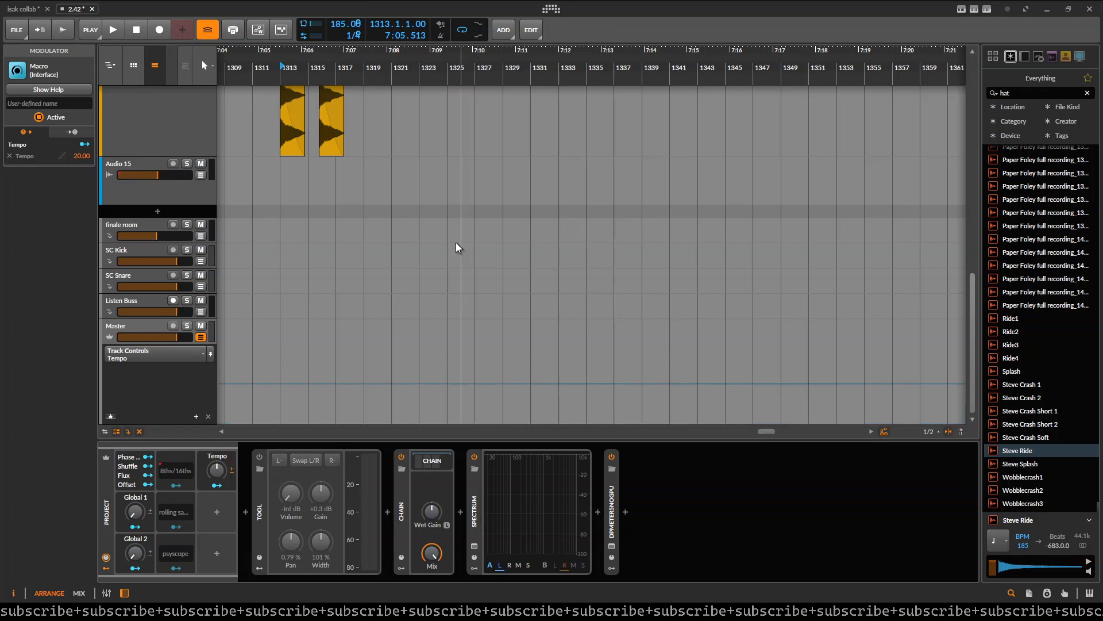
drag(568, 368, 499, 269)
click(451, 392)
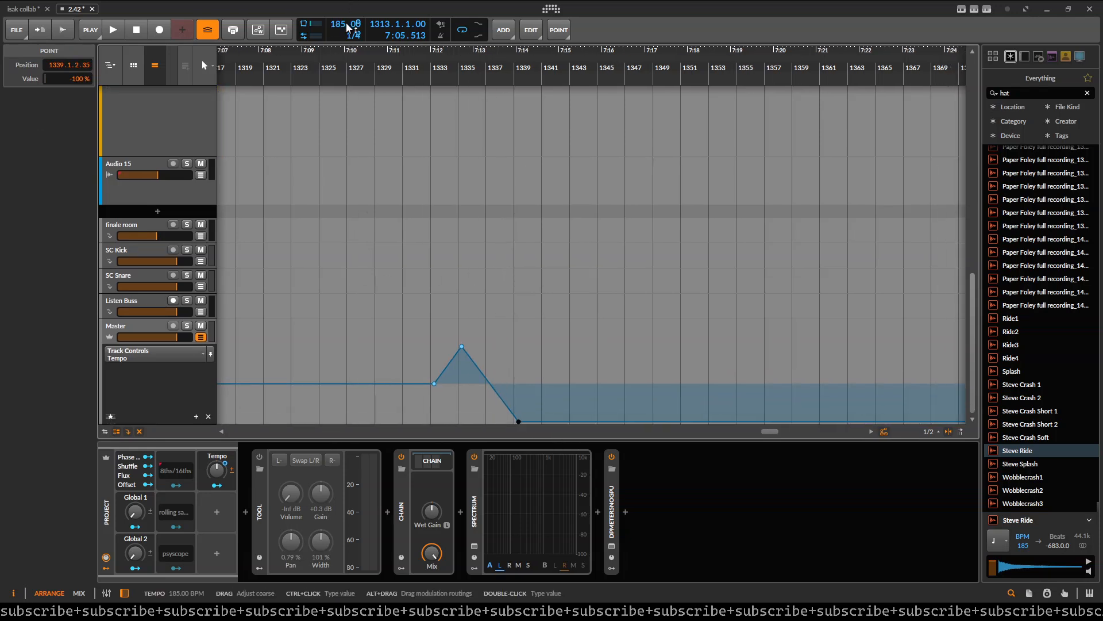
- Examine the Tempo macro's automation curve from its peak down to the -100% point
drag(476, 241, 440, 283)
scroll(430, 322, down, 2)
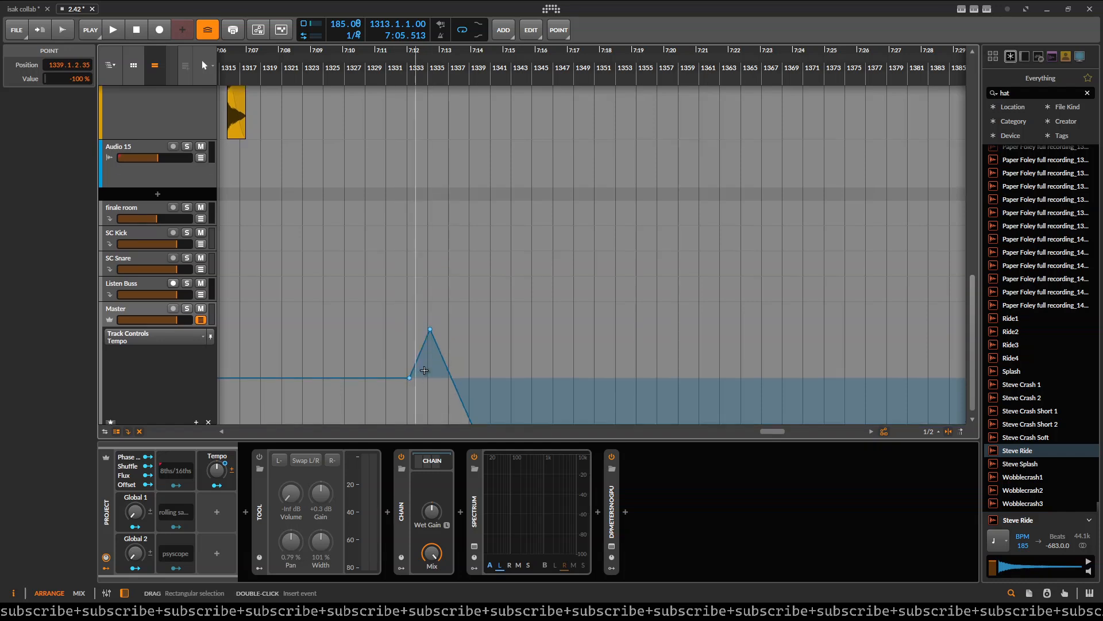
click(431, 293)
drag(458, 333, 550, 357)
click(554, 313)
scroll(551, 358, down, 3)
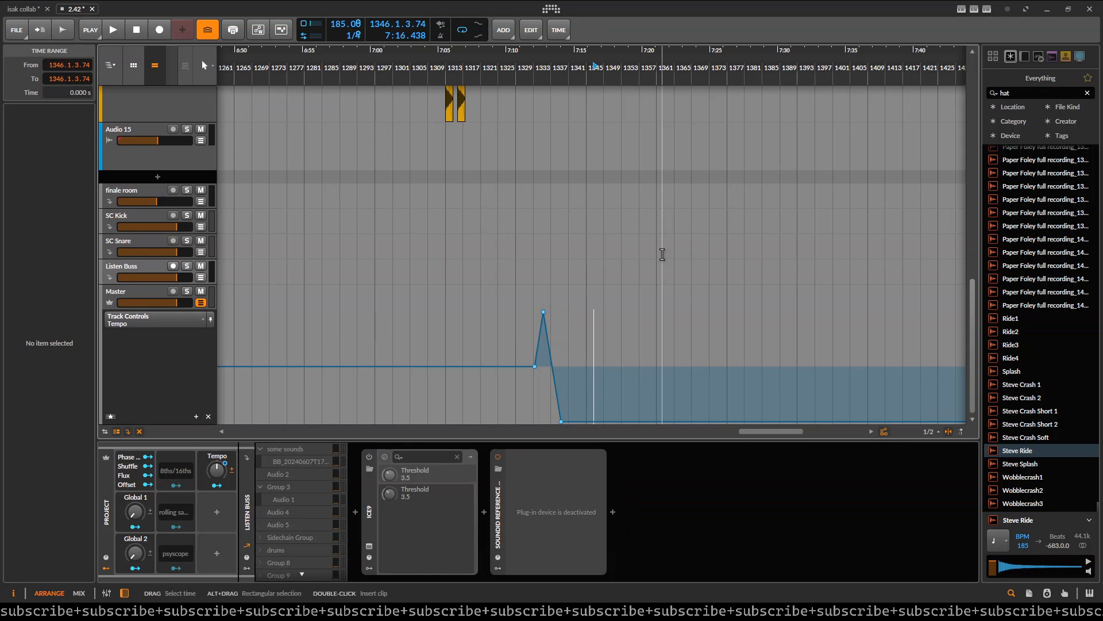
scroll(542, 332, up, 3)
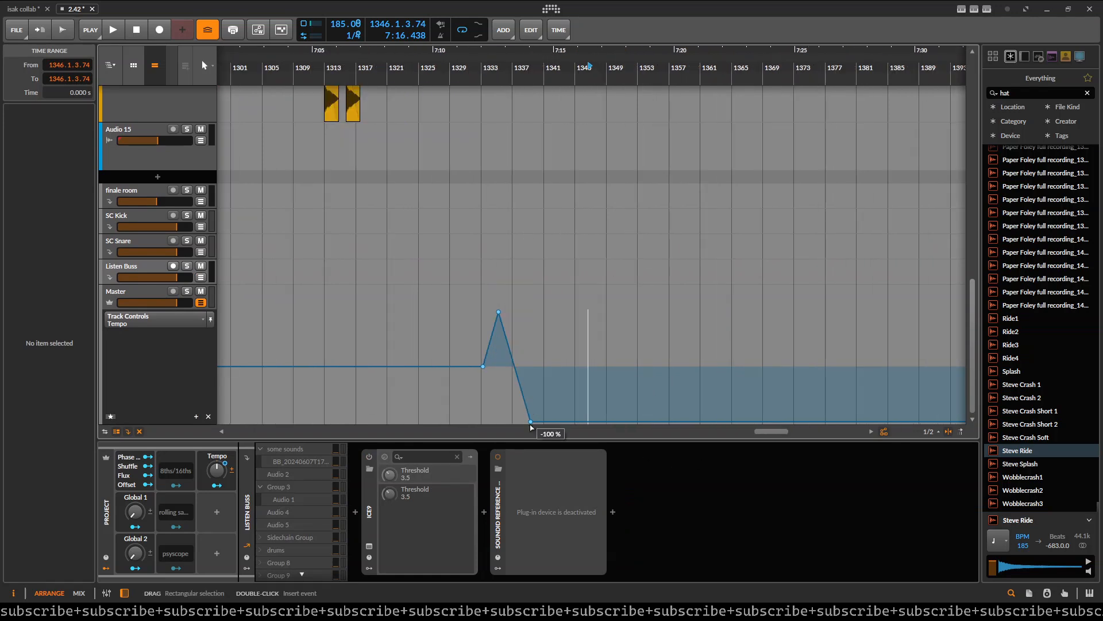
- Undo the peak and the -100% points of the Tempo macro's automation, and select the point at 1333.1.2.06
drag(540, 420, 589, 391)
key(ctrl+z)
key(ctrl+z)
key(ctrl+z)
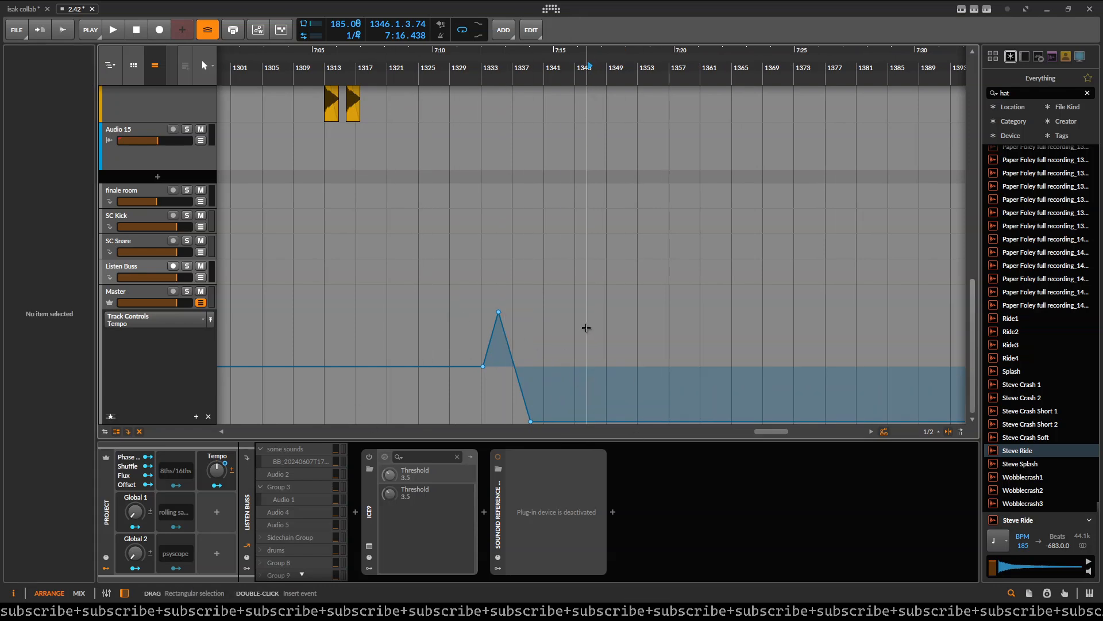
drag(381, 305, 432, 327)
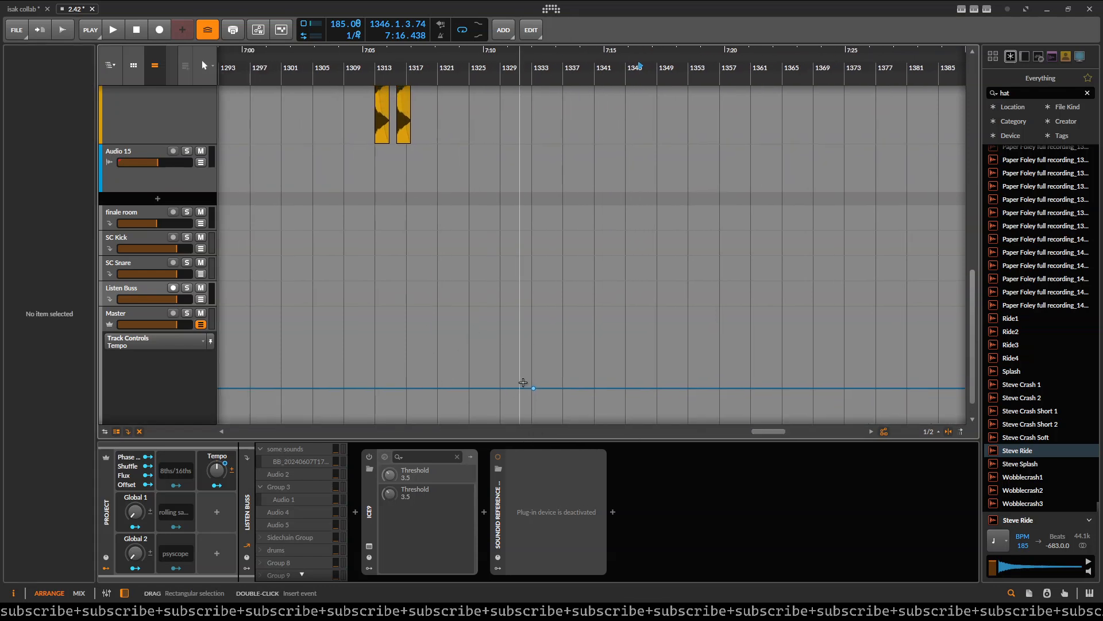
click(533, 388)
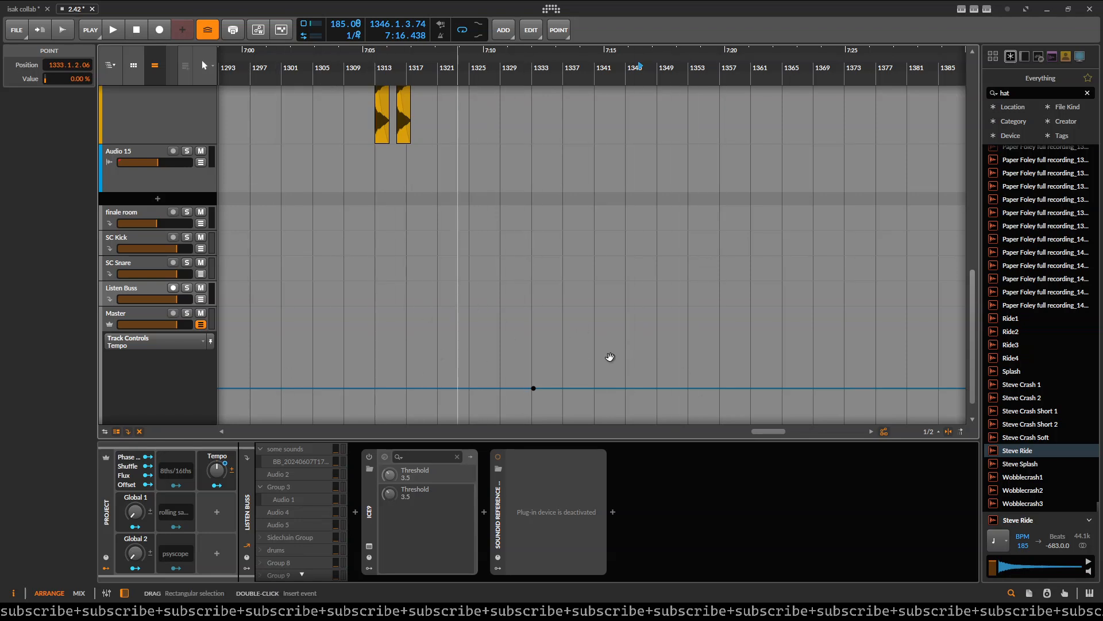
- Draw a freehand tempo curve from about bar 1333 to 1365 in the Master automation with the Pen tool, and undo it
scroll(579, 357, left, 5)
key(3)
drag(679, 378, 976, 383)
scroll(524, 349, right, 5)
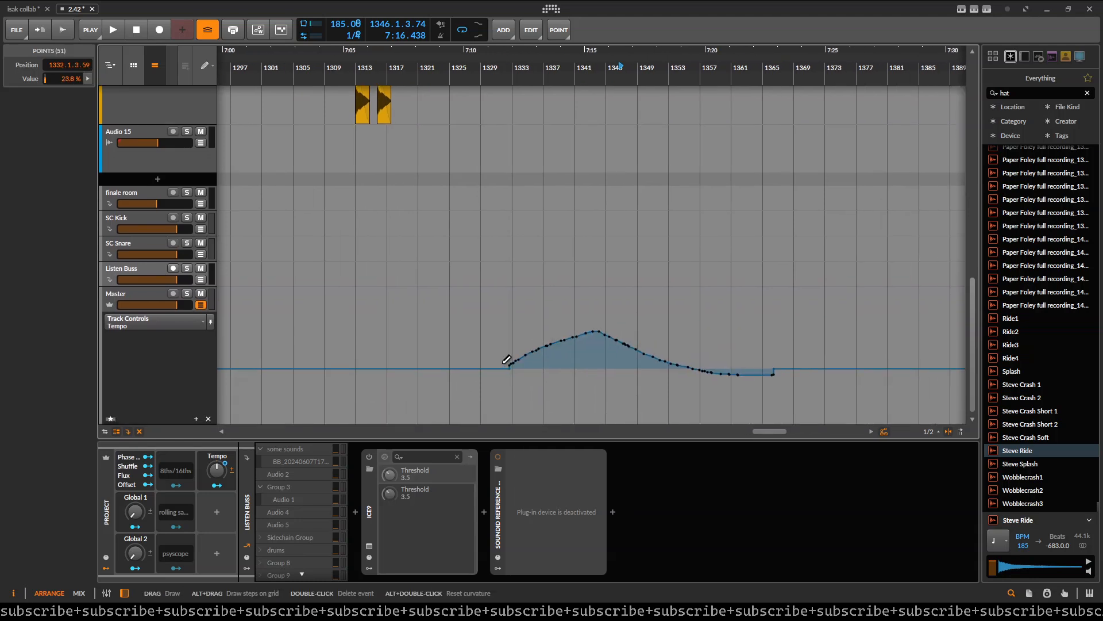
key(ctrl+z)
scroll(436, 354, down, 2)
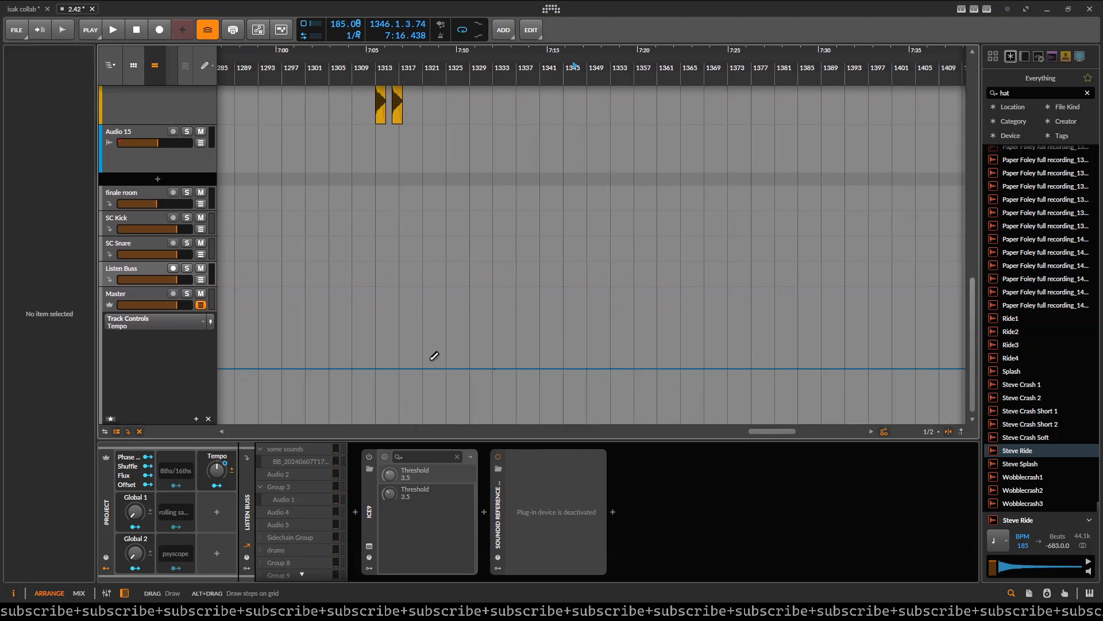
- Delete the Tempo Macro modulator from the project modulators
key(2)
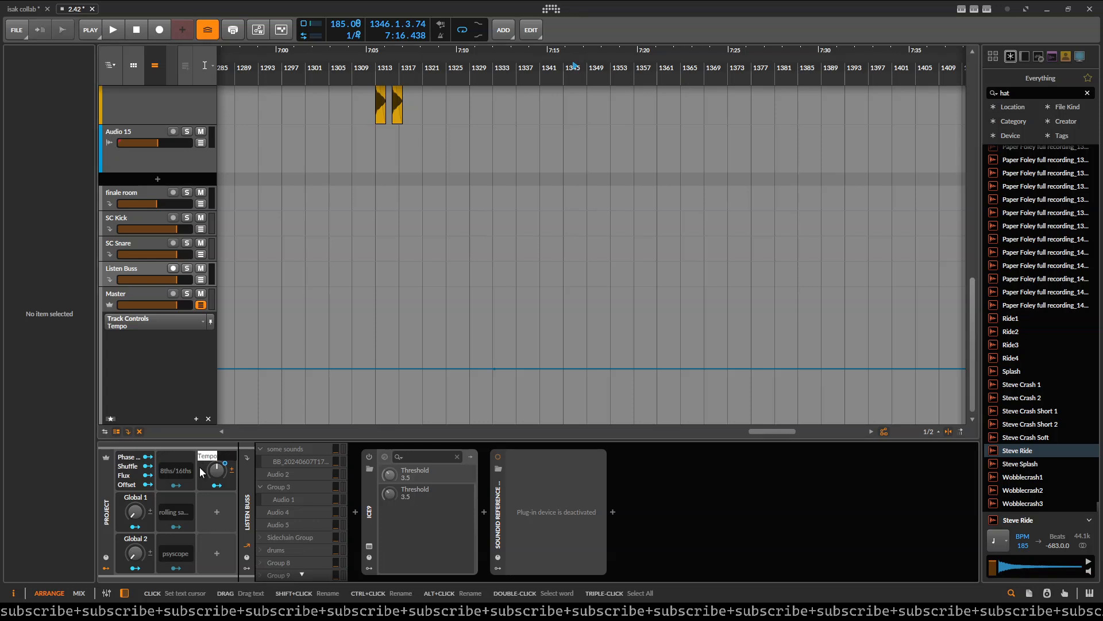
click(203, 463)
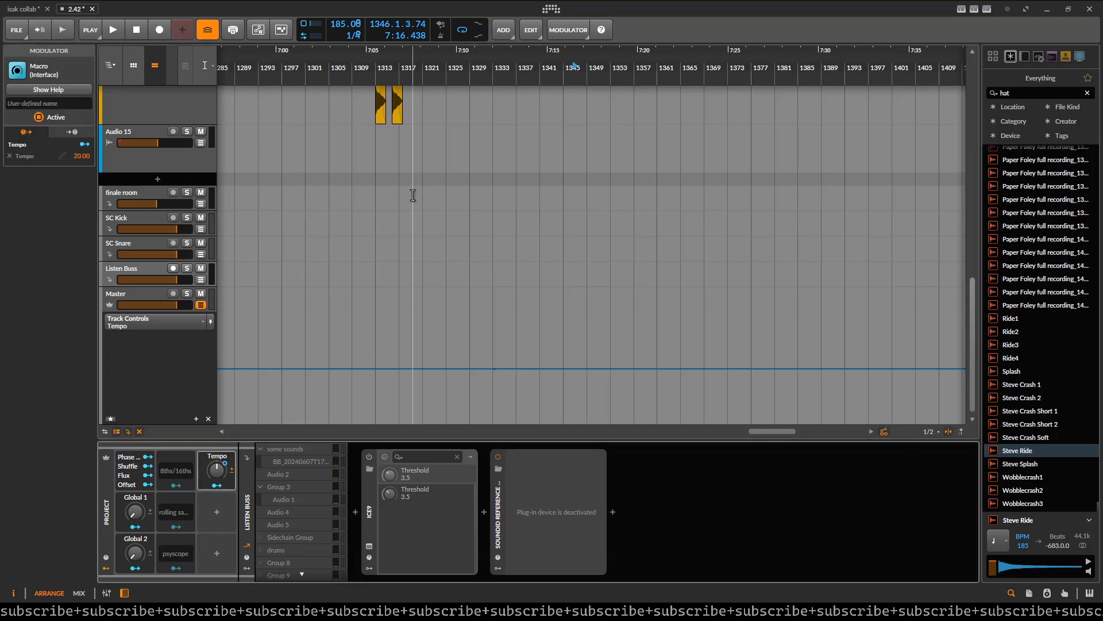
key(Delete)
- Insert a time signature change in the timeline ruler near bar 1317
drag(408, 172, 525, 292)
scroll(417, 208, up, 2)
scroll(494, 261, up, 2)
drag(493, 258, 499, 261)
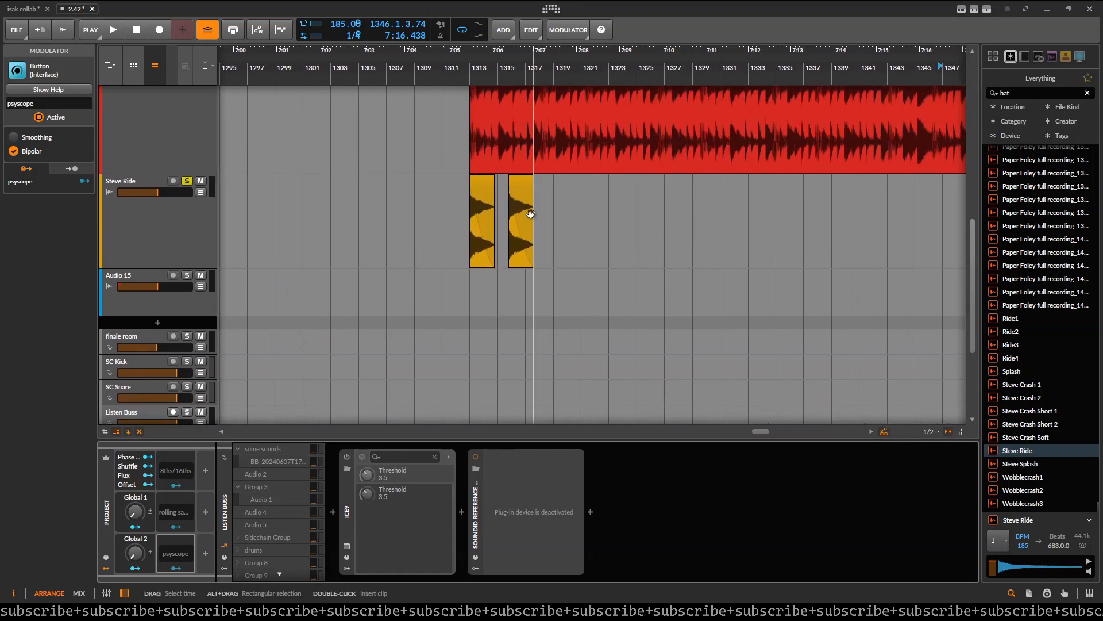
drag(574, 161, 492, 270)
drag(641, 164, 552, 263)
scroll(565, 100, down, 2)
drag(566, 100, 547, 197)
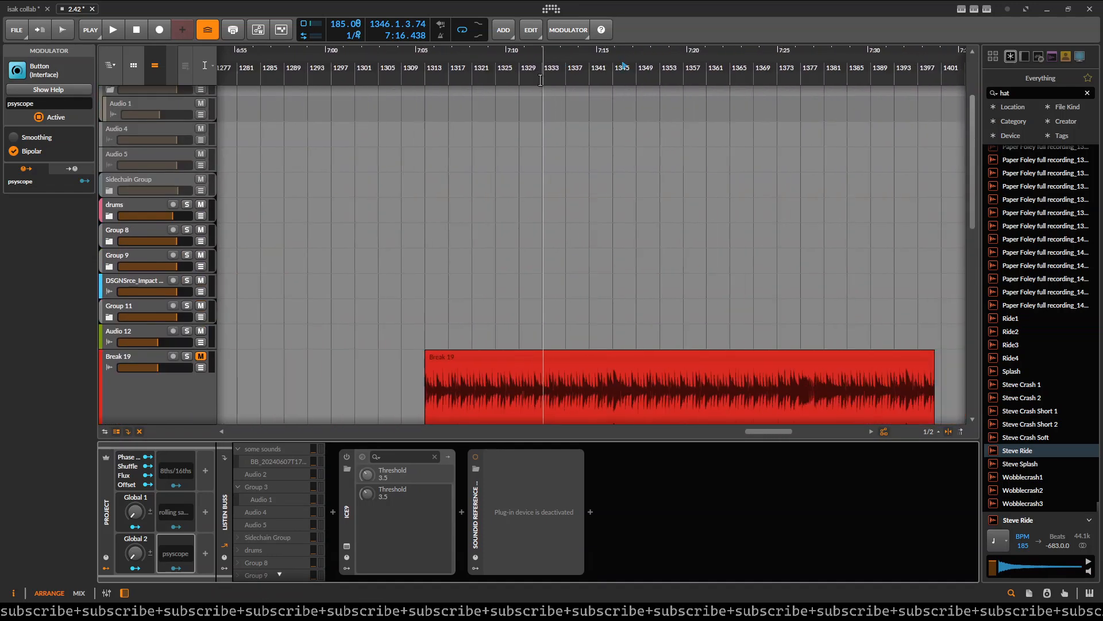
scroll(547, 184, down, 1)
drag(480, 152, 468, 243)
right_click(475, 70)
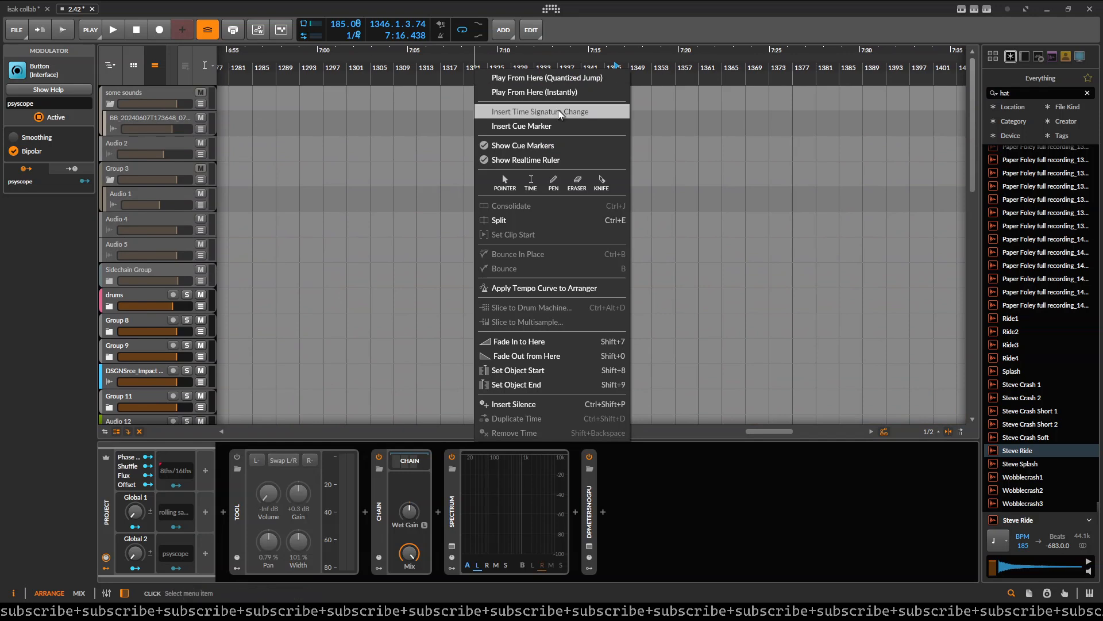
right_click(448, 60)
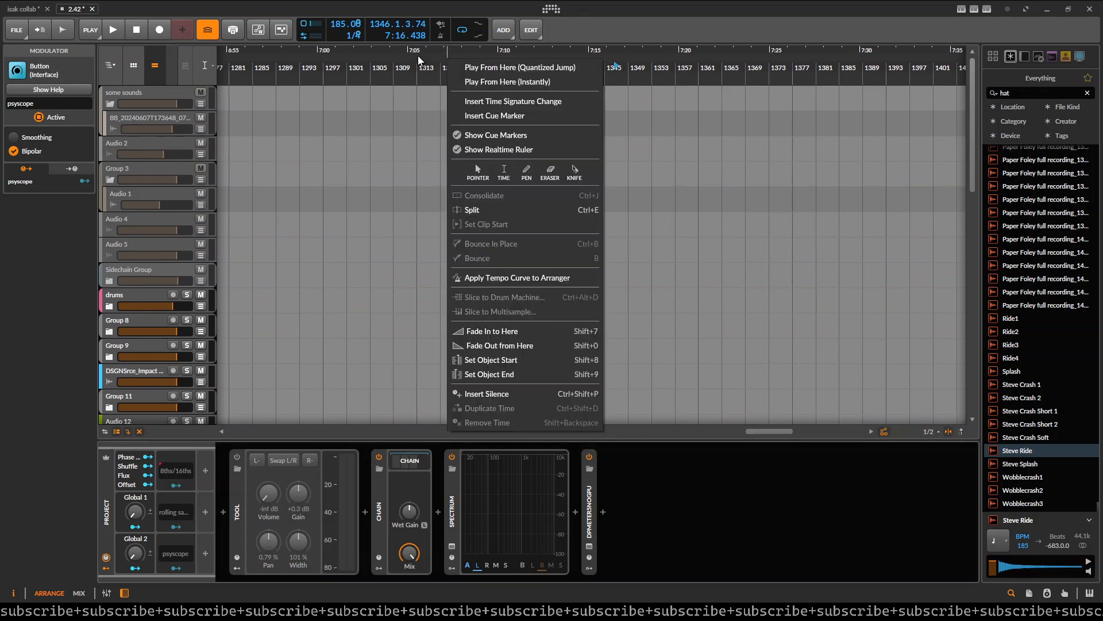
click(525, 103)
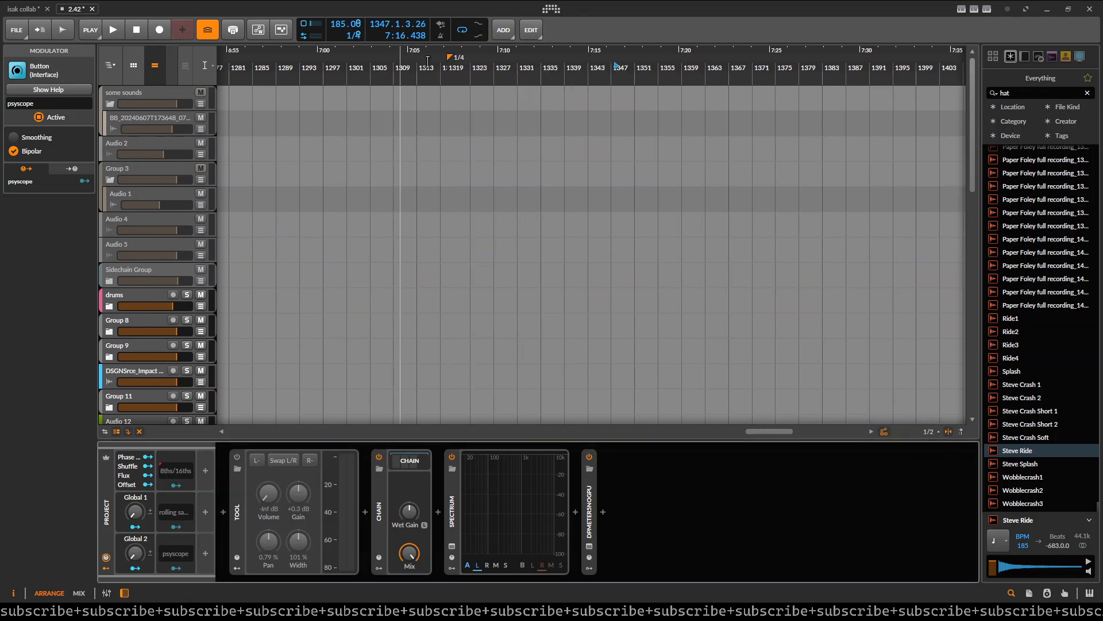
- Position the new time signature change at 1317.1.1.00 and set it to 7/8
click(447, 59)
drag(450, 60, 443, 59)
double_click(454, 56)
text(7/8)
key(Return)
scroll(428, 133, up, 3)
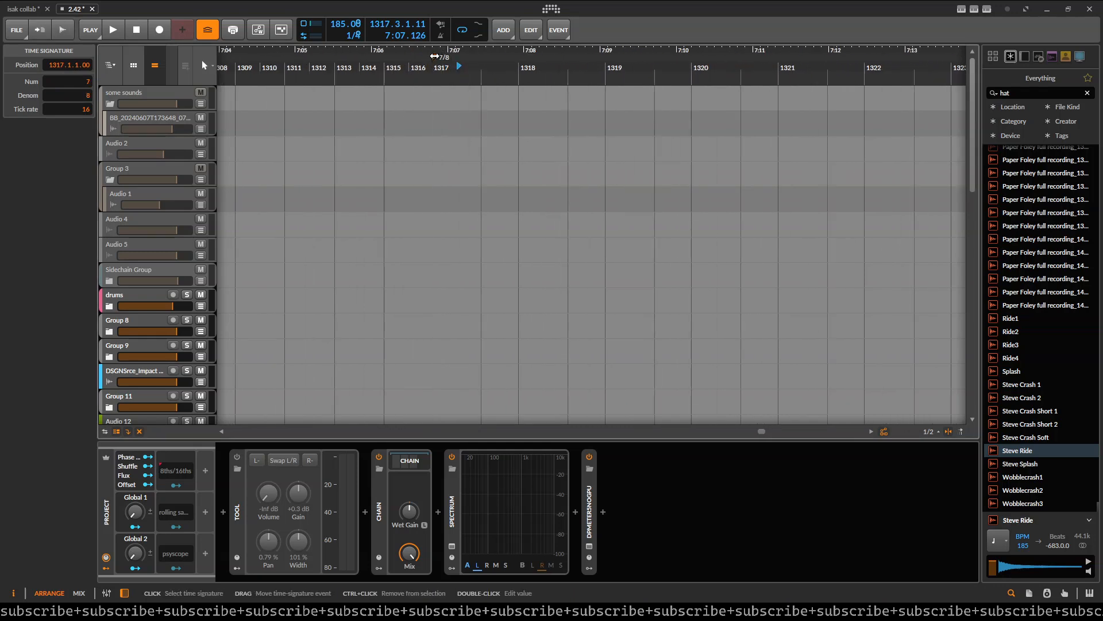
- Delete the 7/8 time signature change at bar 1317
key(Delete)
scroll(492, 230, down, 3)
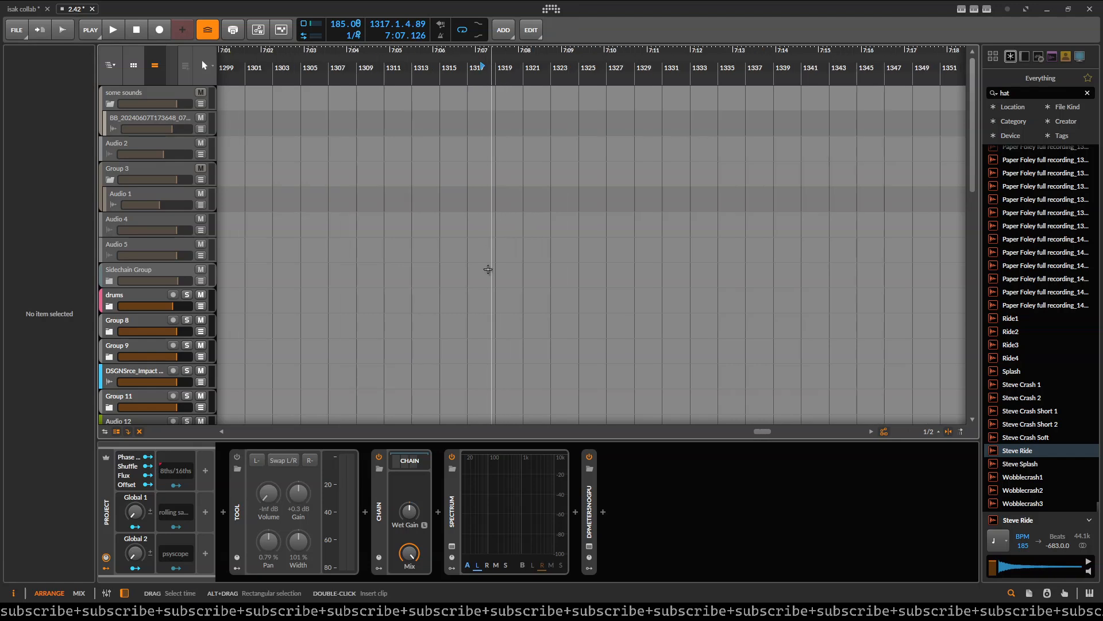
- Place the edit position at 1313.1.1.00 on the first Steve Ride clip and examine the tracks down to Master
scroll(511, 267, down, 4)
scroll(515, 275, down, 4)
scroll(515, 274, up, 3)
click(398, 169)
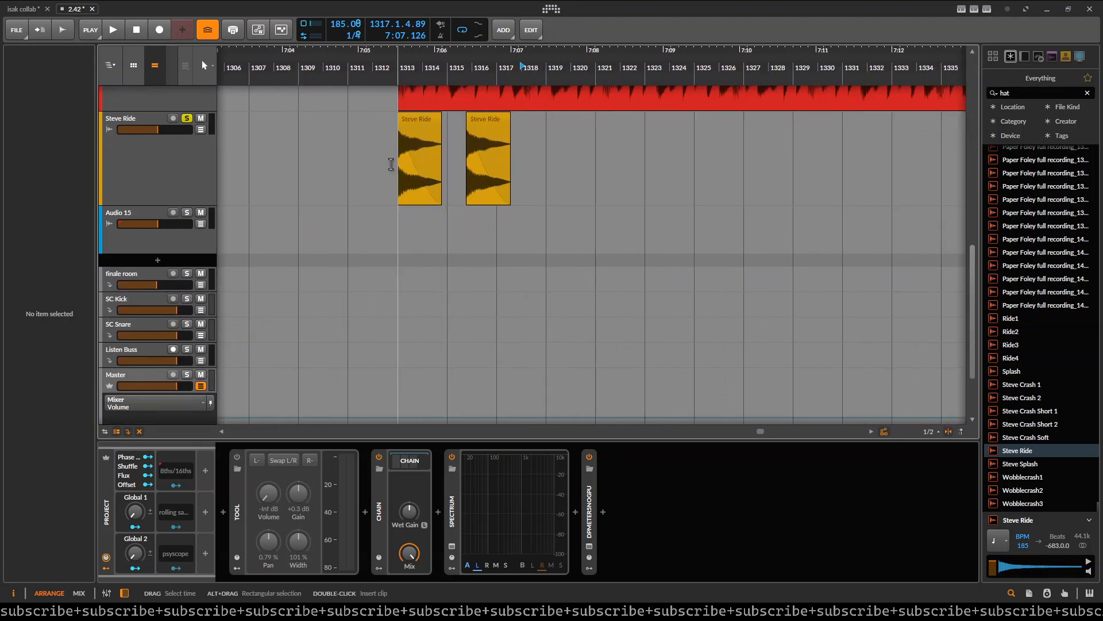
scroll(399, 169, down, 4)
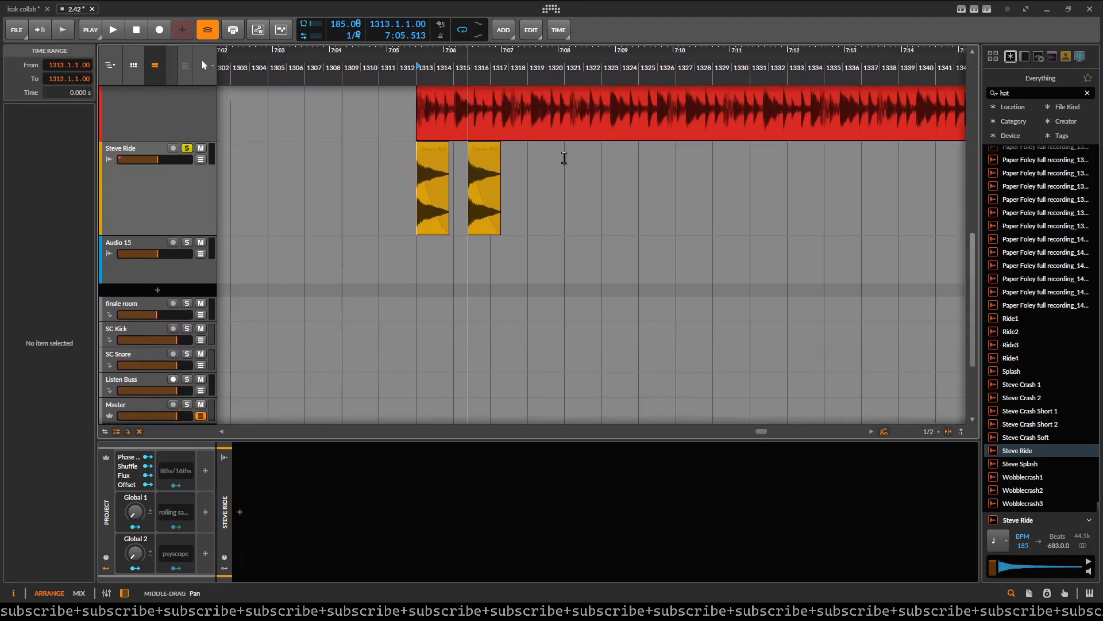
scroll(664, 270, down, 1)
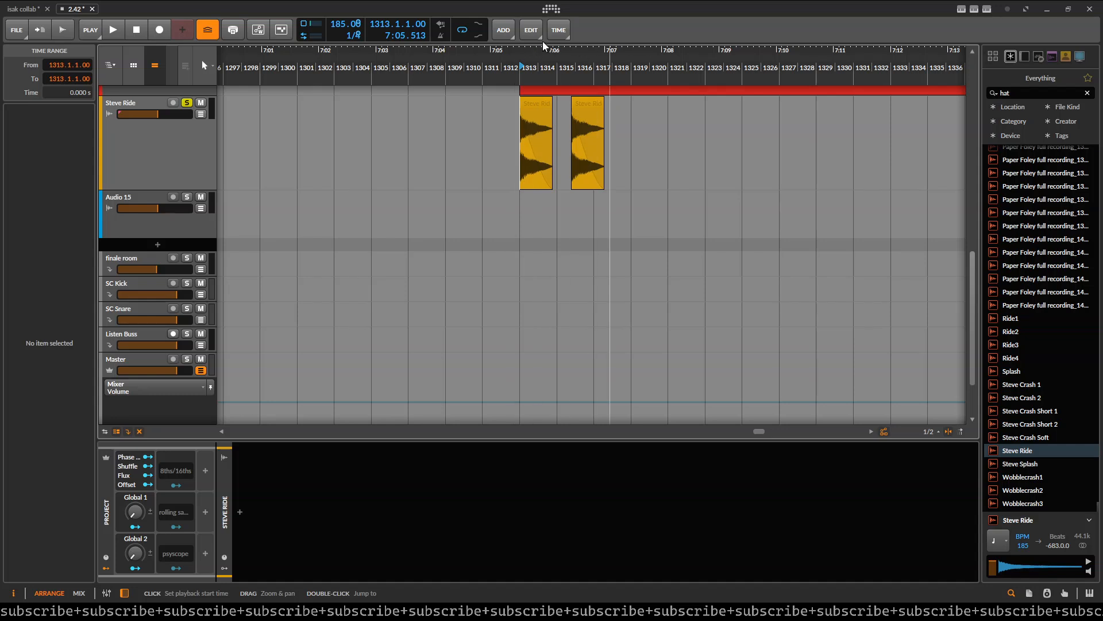
scroll(756, 258, down, 2)
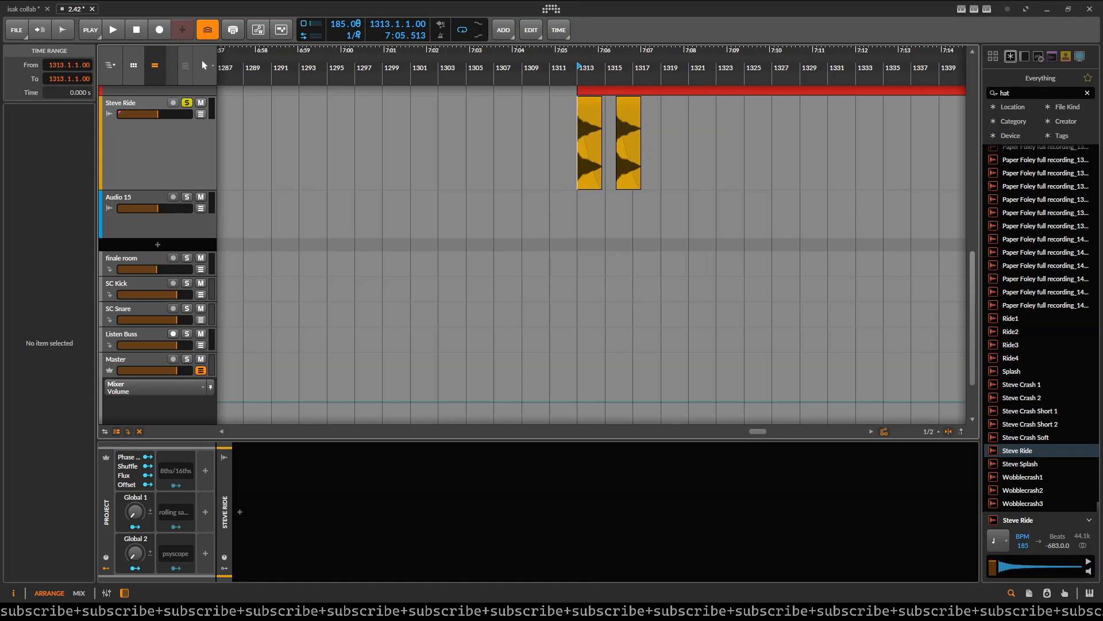
scroll(509, 394, down, 1)
drag(549, 374, 583, 360)
click(592, 440)
scroll(717, 400, down, 2)
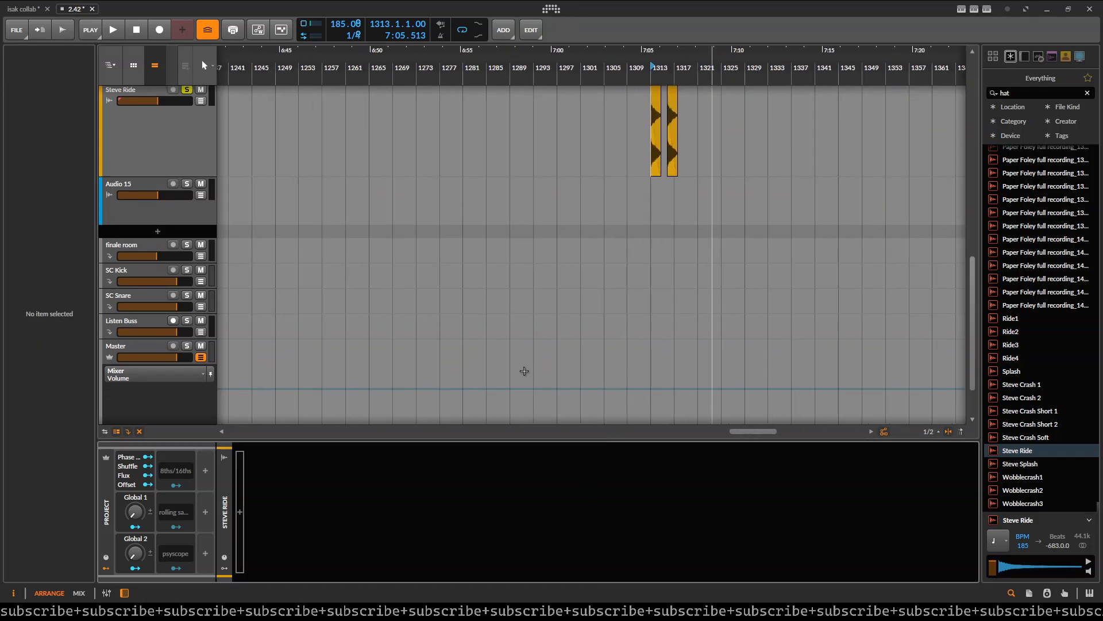
- Examine the whole arrangement from the song's start to the Break 19 clip
drag(429, 258, 558, 363)
scroll(554, 362, down, 4)
drag(387, 286, 465, 391)
drag(368, 306, 477, 367)
drag(230, 138, 650, 325)
drag(310, 288, 527, 274)
scroll(528, 274, down, 2)
scroll(527, 273, down, 3)
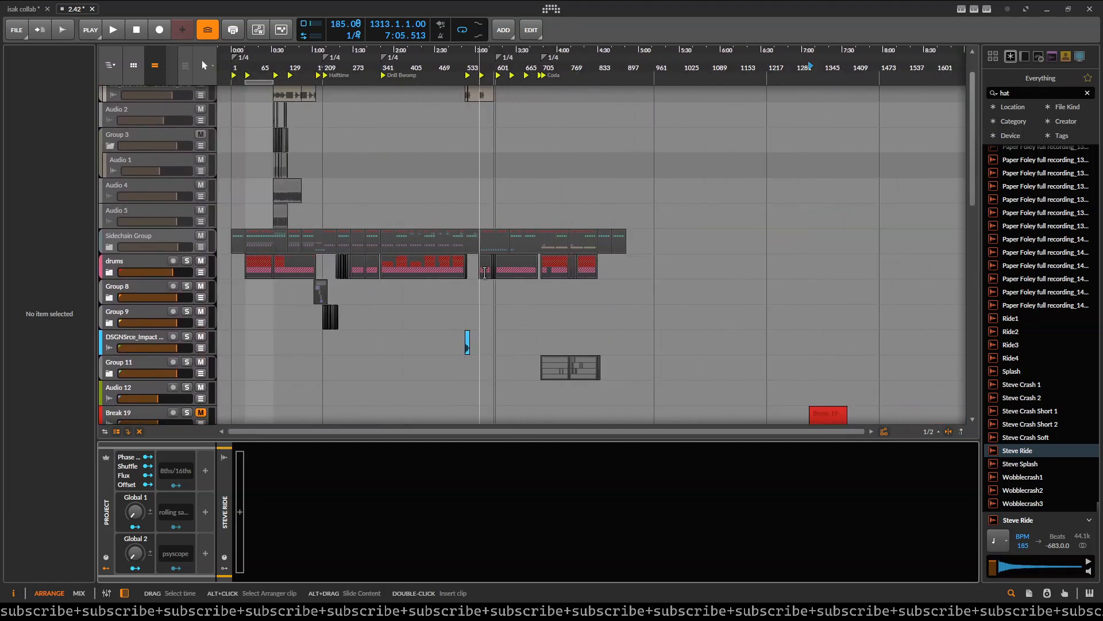
- Delete the 1/4 time signature change at the Halftime cue marker
scroll(487, 273, up, 8)
scroll(456, 274, down, 5)
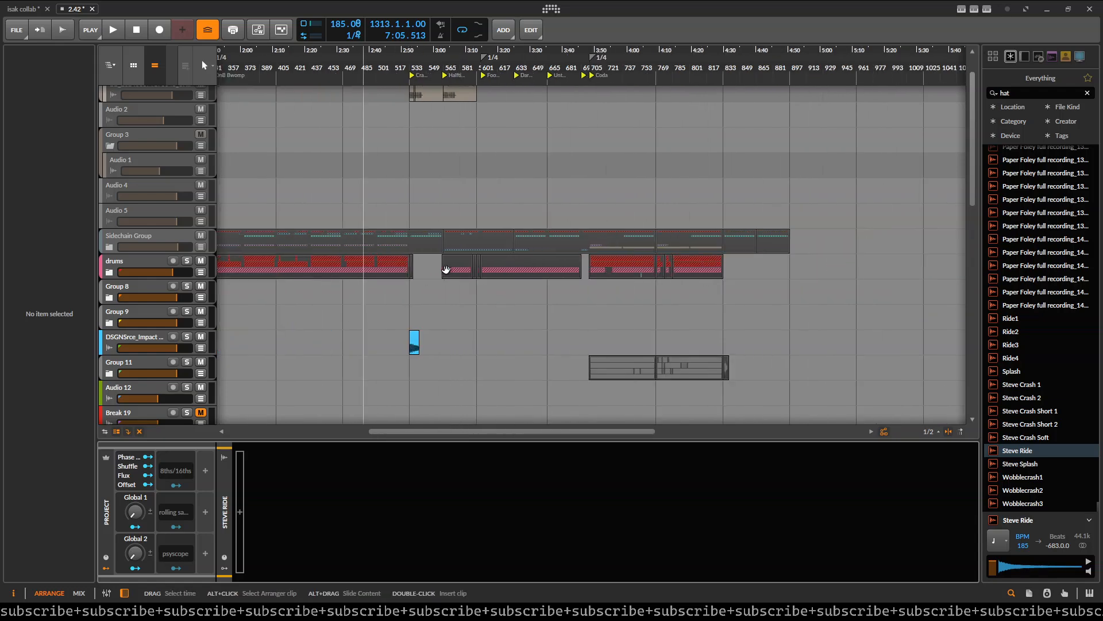
drag(400, 271, 546, 252)
drag(302, 239, 533, 276)
scroll(391, 278, up, 2)
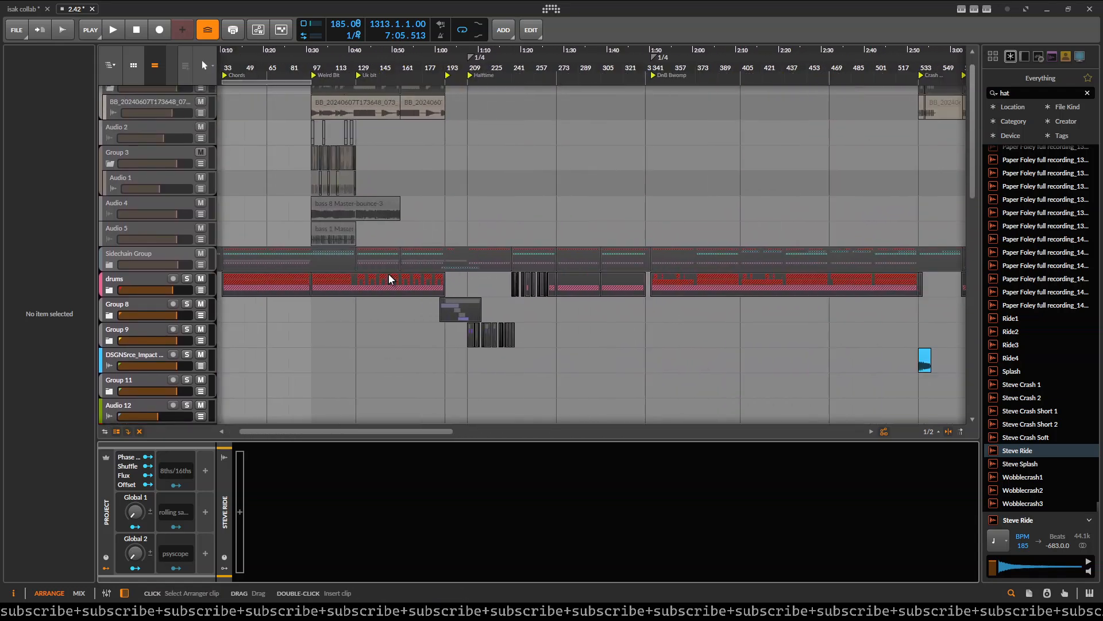
scroll(389, 273, up, 3)
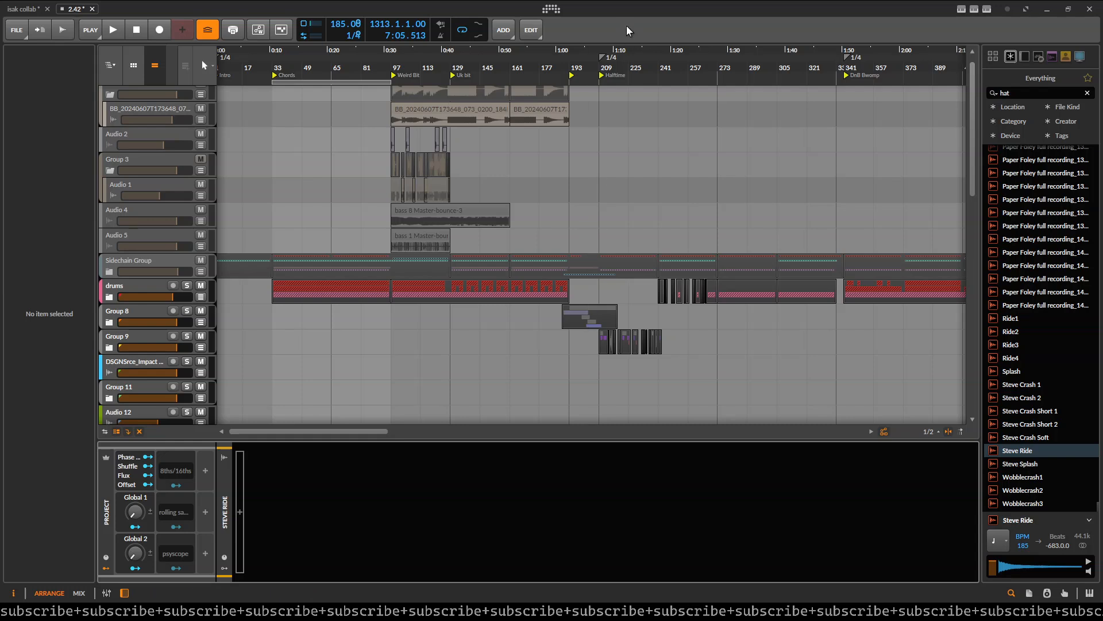
click(601, 57)
key(Delete)
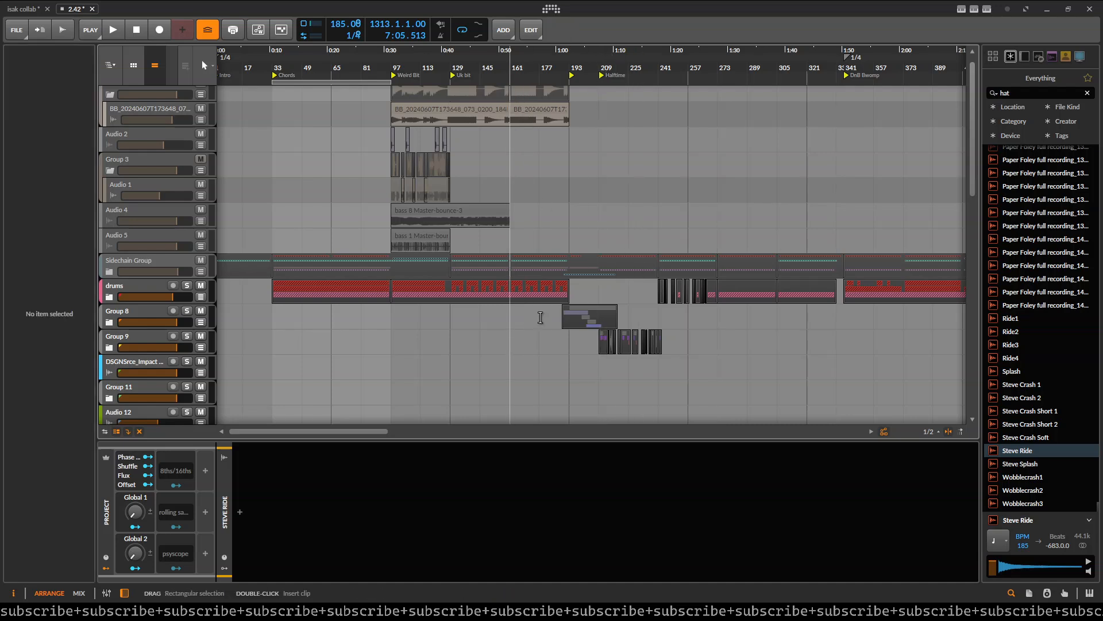
- Examine the Sidechain Group clips after the Halftime marker, selecting the ones at bars 241 and 273
drag(615, 303, 594, 268)
scroll(427, 262, up, 2)
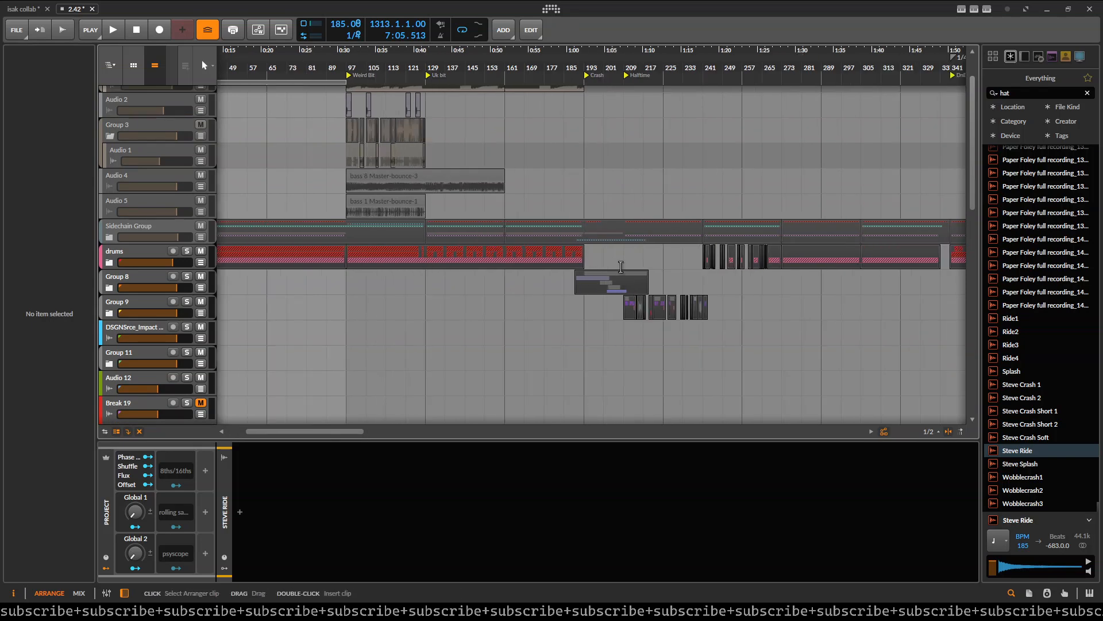
drag(610, 258, 584, 258)
drag(634, 210, 545, 183)
scroll(479, 223, down, 2)
scroll(486, 250, up, 2)
scroll(485, 247, up, 1)
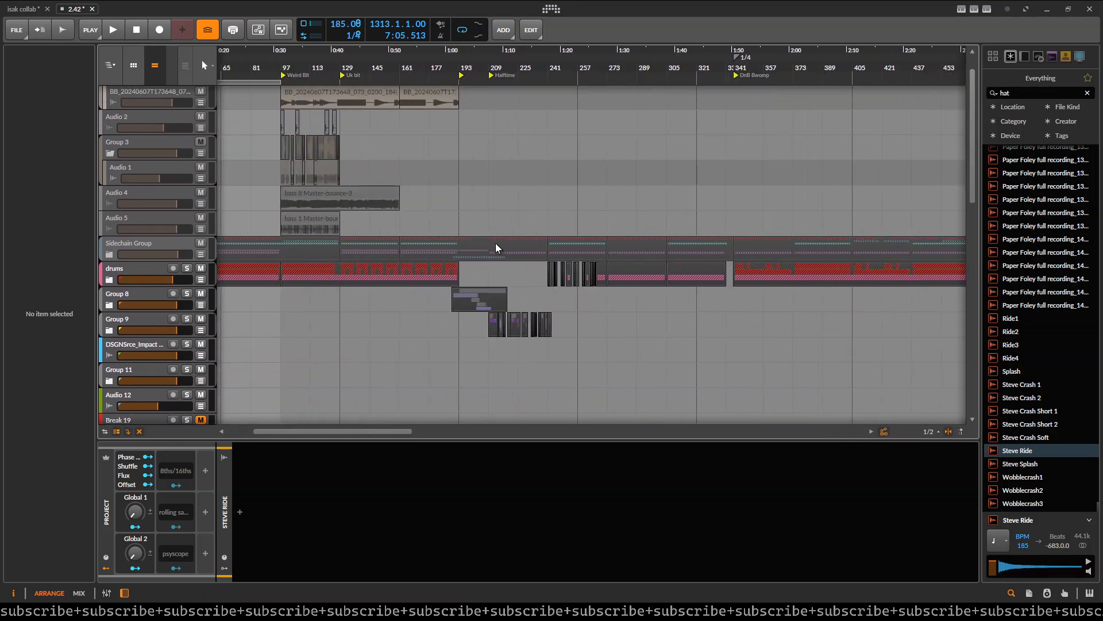
drag(485, 249, 674, 247)
click(623, 249)
key(ctrl+z)
click(681, 243)
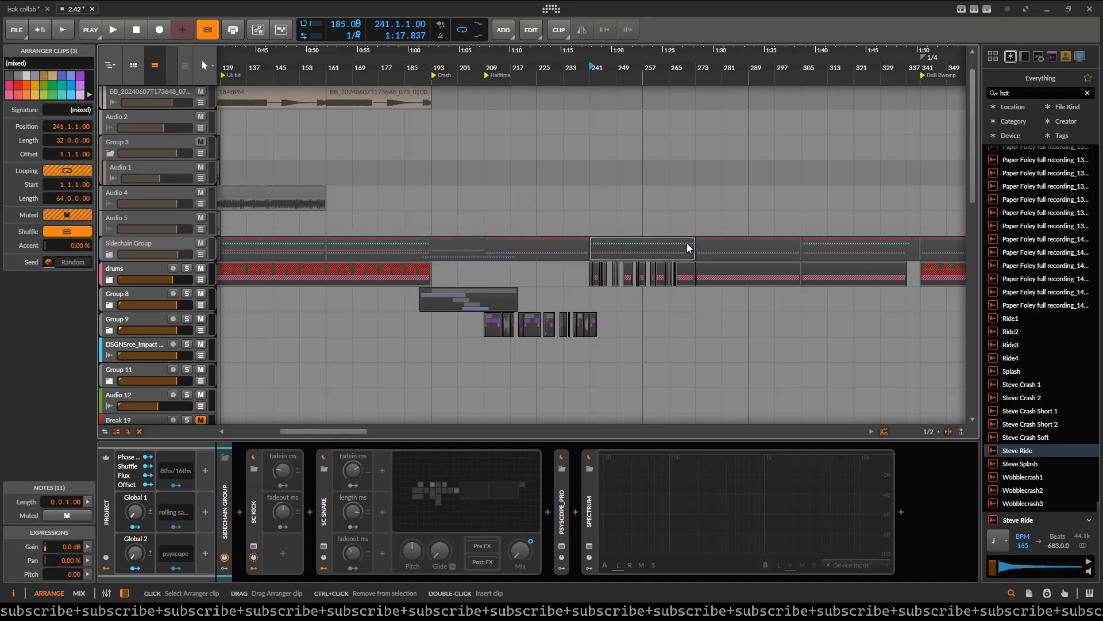
click(731, 241)
- Examine the clips around the Crash and Halftime cue markers against the bar grid
scroll(660, 244, down, 2)
scroll(561, 256, left, 2)
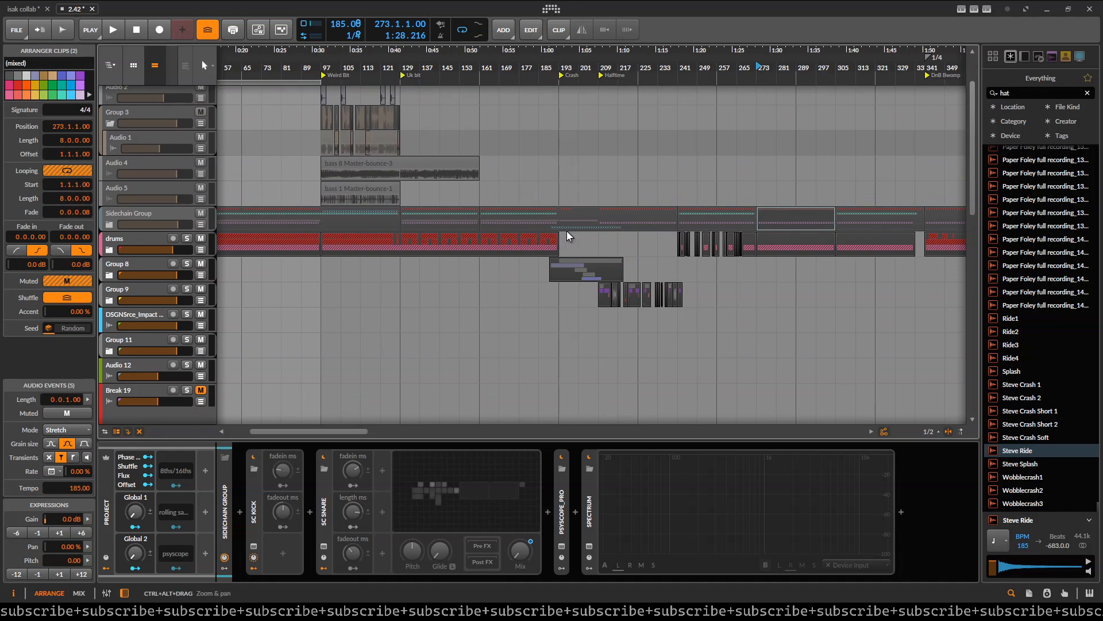
scroll(566, 230, down, 2)
scroll(583, 185, up, 1)
drag(477, 193, 557, 234)
scroll(556, 234, up, 2)
scroll(552, 186, down, 3)
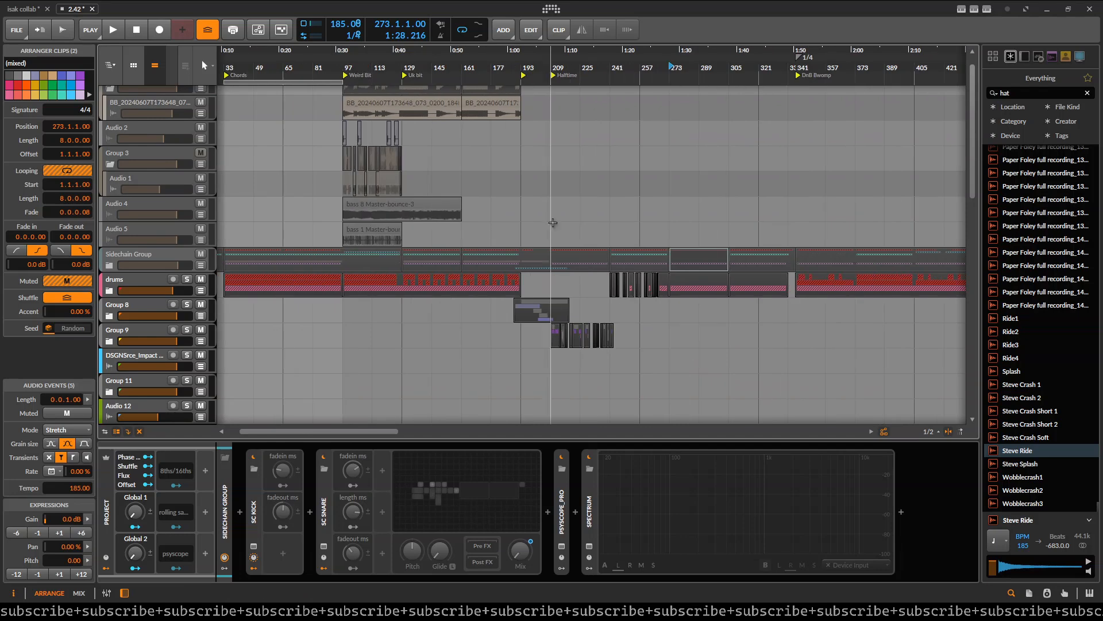
drag(479, 241, 490, 235)
scroll(555, 124, up, 3)
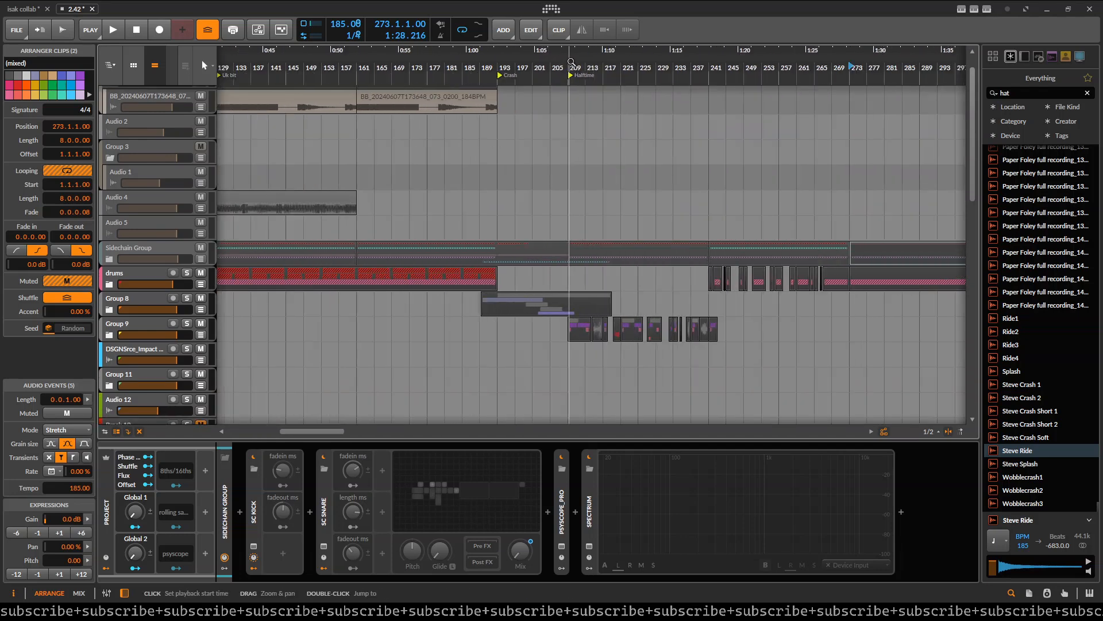
- Place the edit position exactly at the Halftime cue marker, 209.1.1.00
click(581, 143)
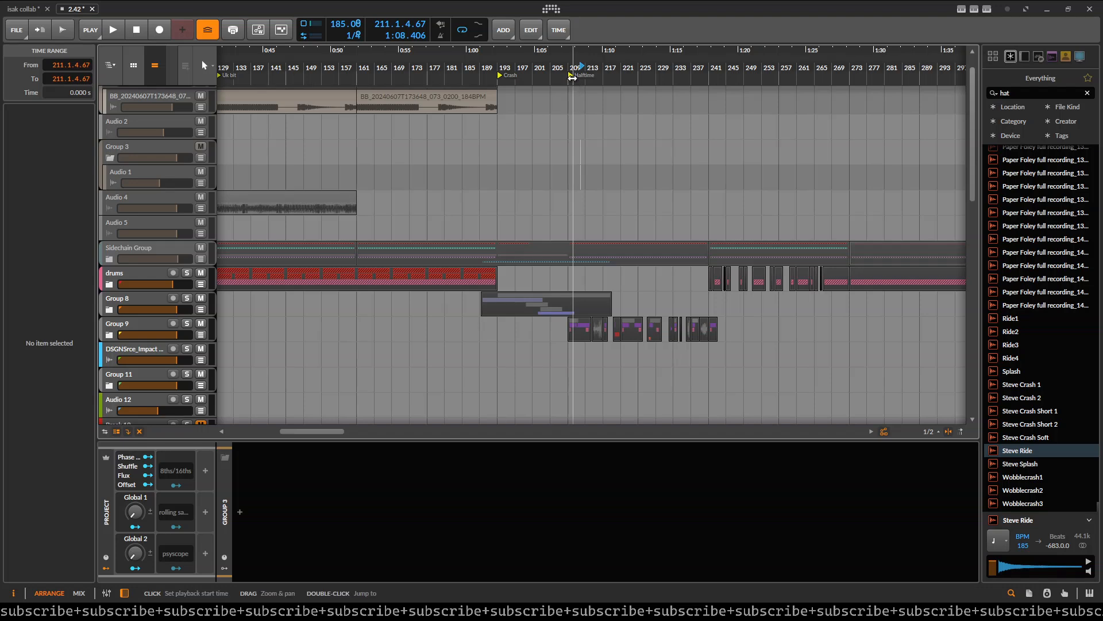
scroll(556, 99, up, 4)
scroll(556, 99, up, 3)
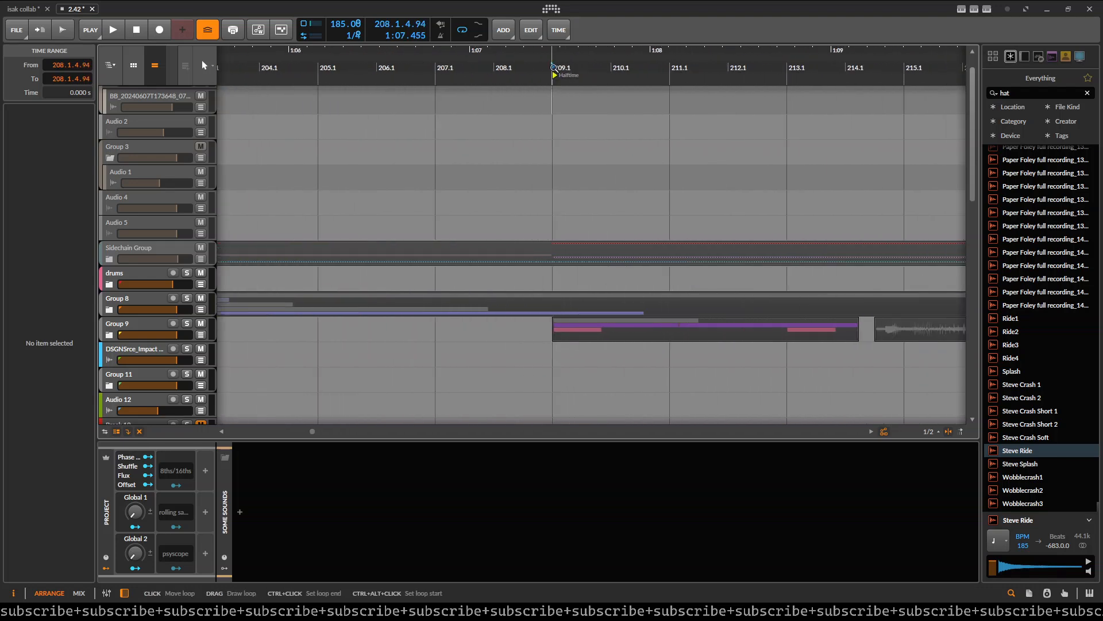
scroll(555, 101, up, 2)
click(555, 101)
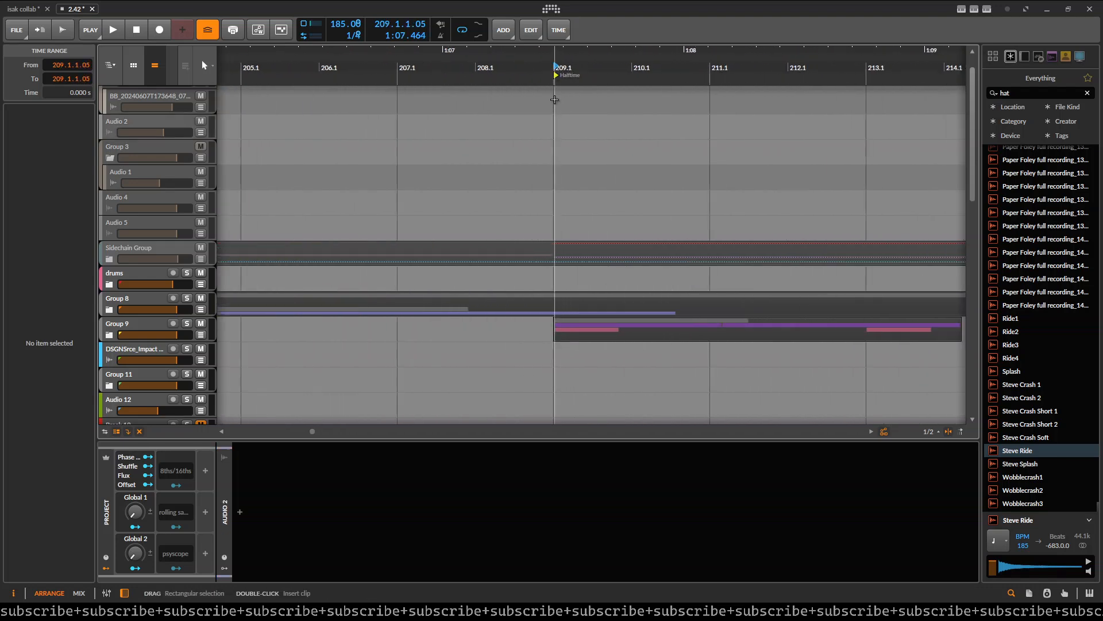
click(554, 99)
- Insert a 1/4 time signature change just before the Halftime cue marker, at 210.1.1.00
scroll(533, 93, up, 4)
click(535, 64)
right_click(535, 64)
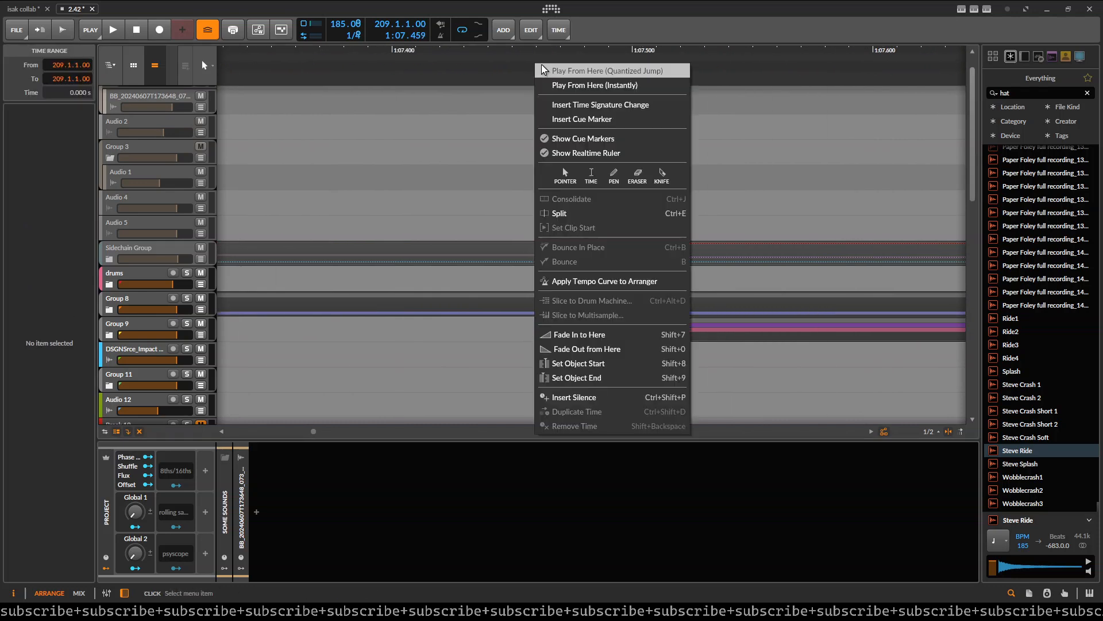
click(598, 109)
drag(537, 57, 540, 56)
- Examine how the clips around the Halftime marker line up with the bar grid under the new time signature change
scroll(534, 165, down, 15)
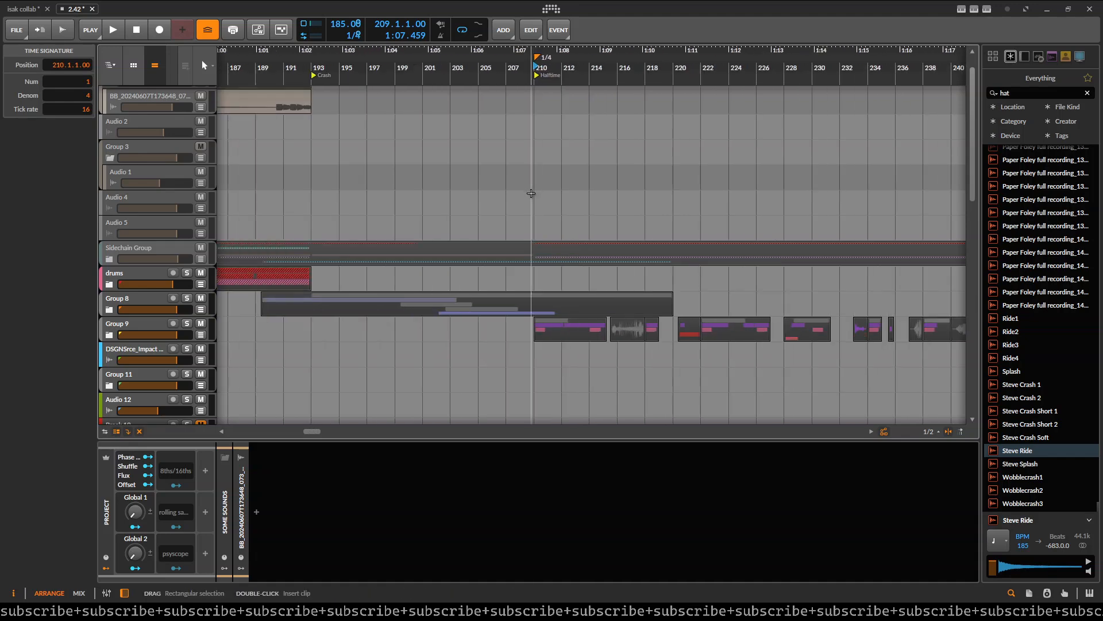
drag(530, 192, 581, 160)
scroll(581, 162, down, 5)
scroll(570, 178, down, 4)
scroll(411, 202, up, 4)
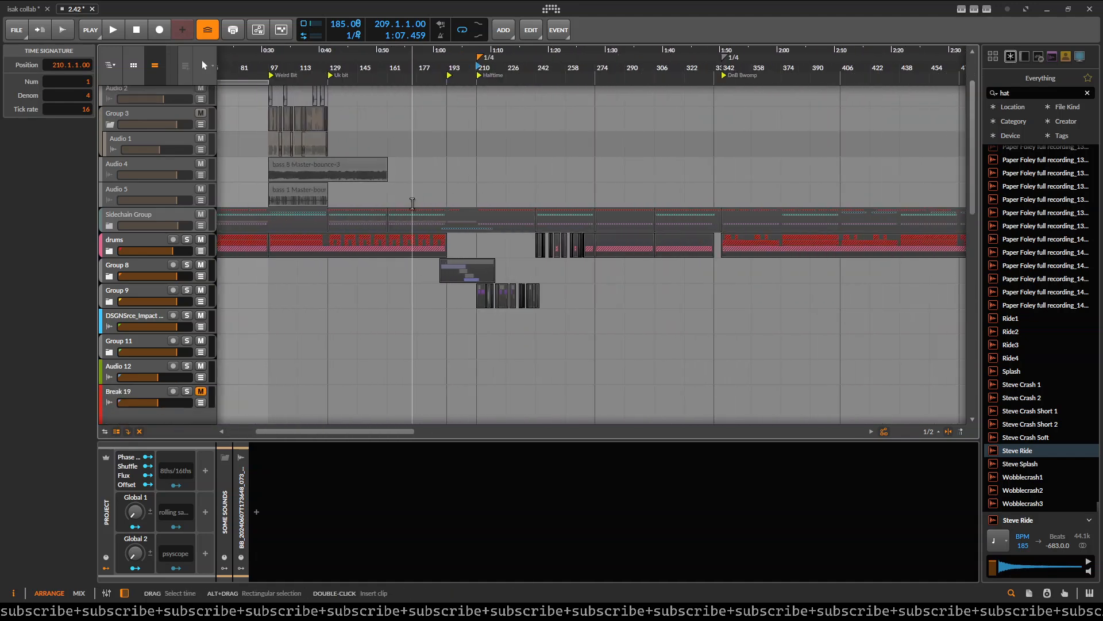
drag(437, 205, 543, 201)
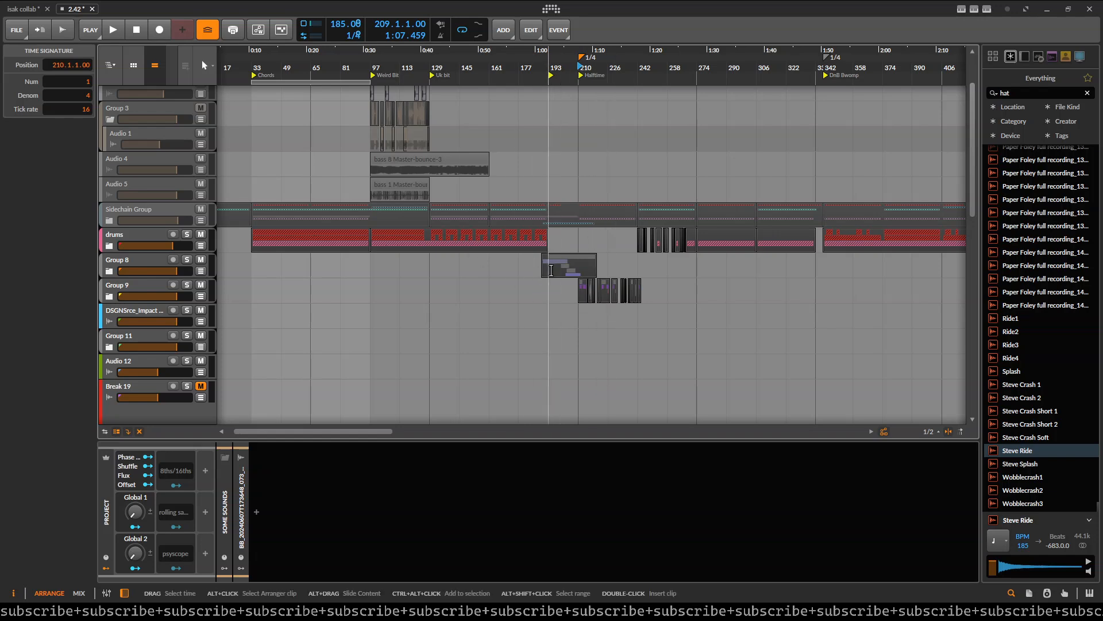
scroll(604, 251, right, 5)
scroll(603, 251, up, 1)
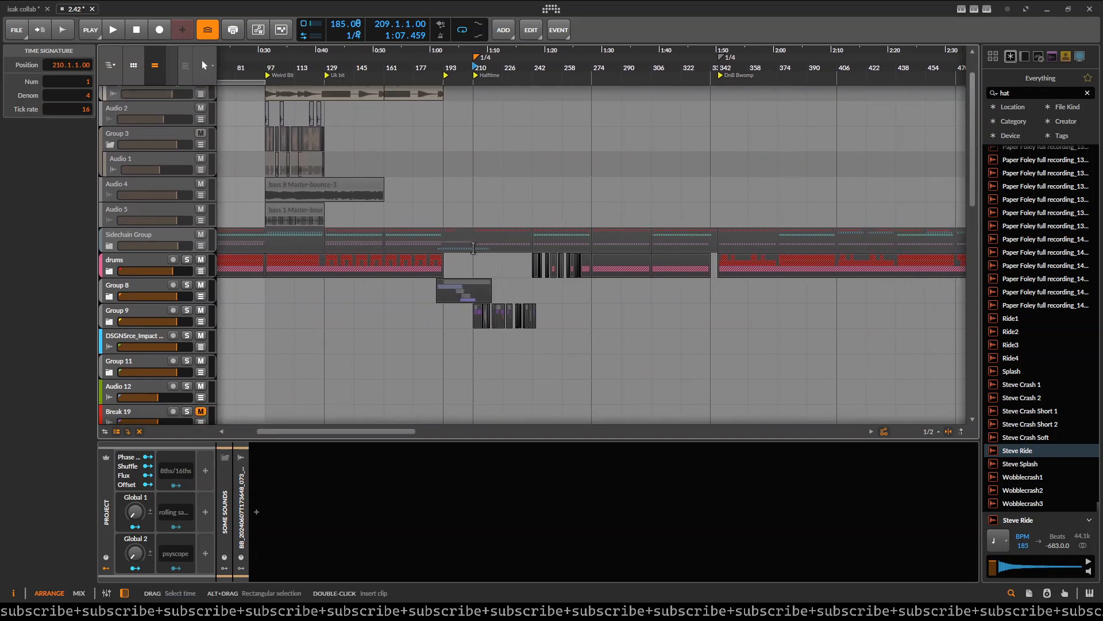
- Examine the Sidechain Group clips leading up to the 1/4 time signature change at the DnB Bwomp marker
click(567, 233)
click(600, 230)
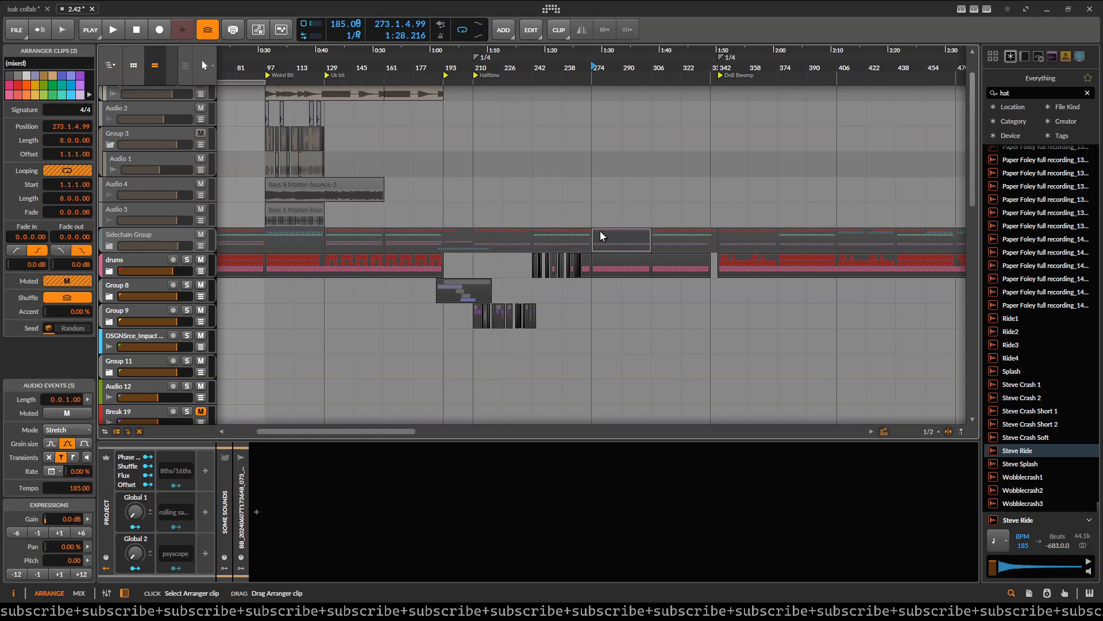
click(665, 233)
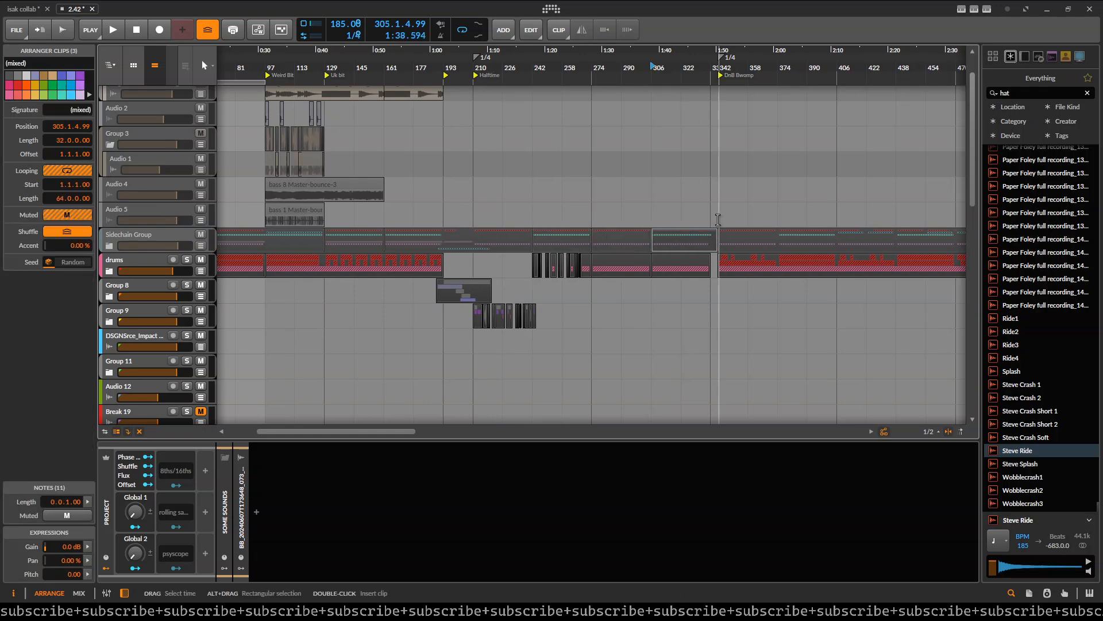
drag(717, 220, 664, 224)
scroll(701, 263, up, 5)
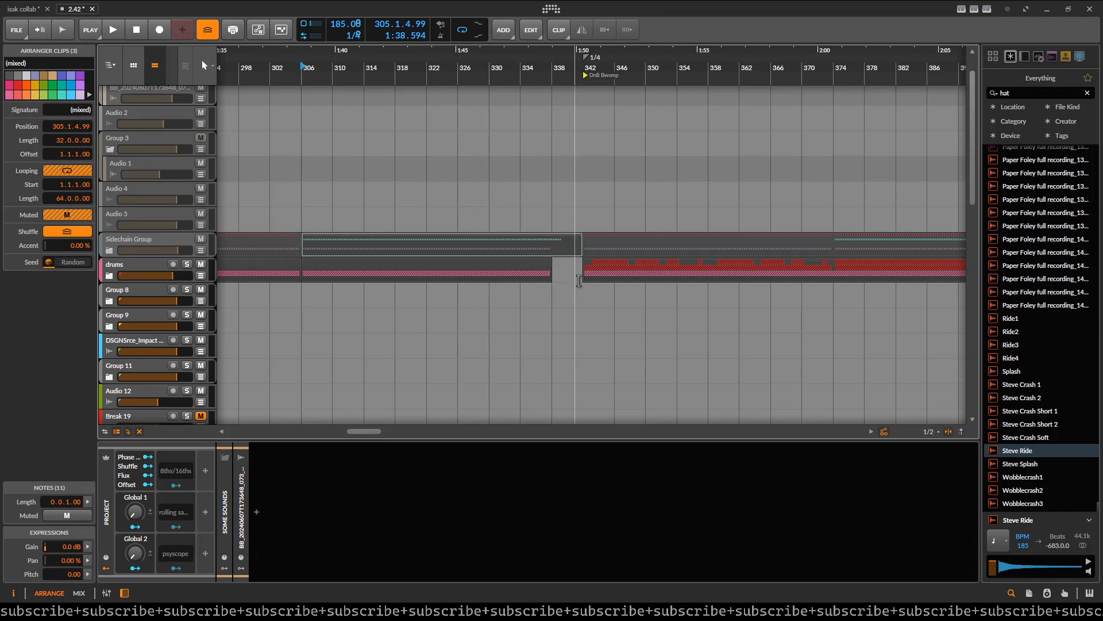
scroll(552, 241, down, 3)
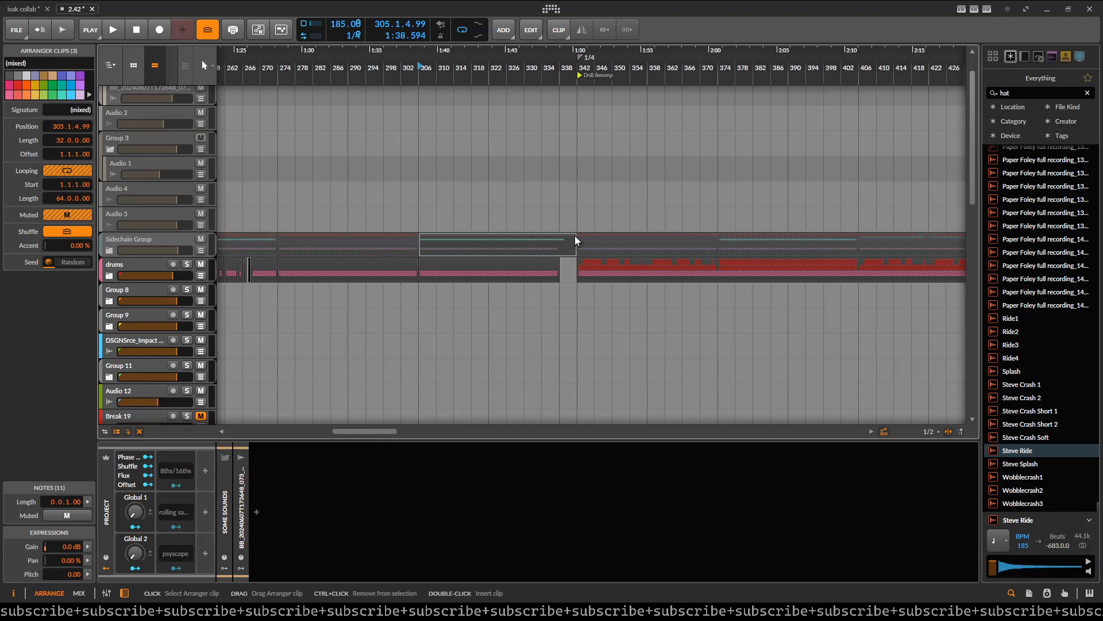
scroll(561, 139, down, 5)
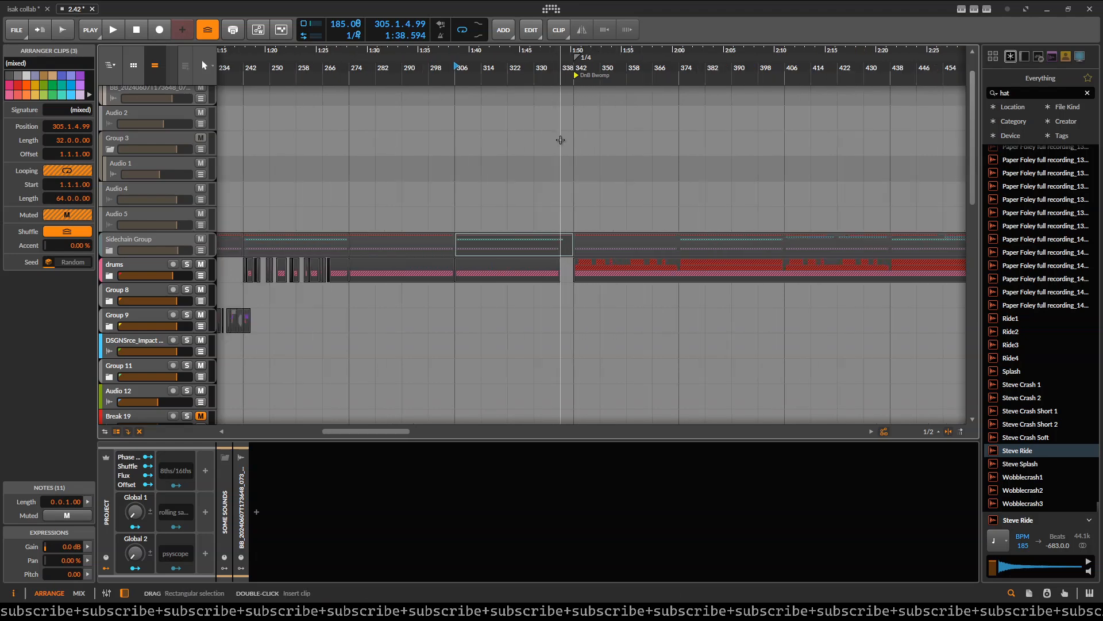
- Examine the time signature changes and cue markers across the whole arrangement, from the opening to the Coda section
drag(577, 193, 609, 203)
scroll(585, 199, down, 2)
scroll(562, 180, up, 4)
scroll(514, 171, down, 5)
drag(514, 171, 554, 193)
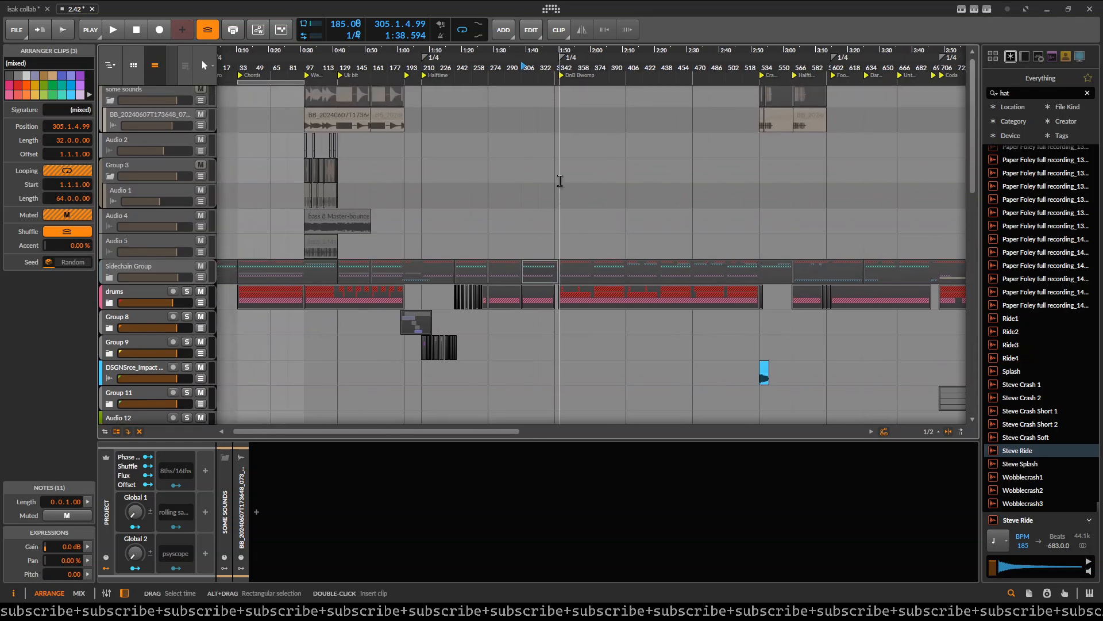
scroll(563, 181, up, 4)
scroll(552, 126, up, 2)
scroll(571, 173, down, 2)
scroll(573, 184, down, 5)
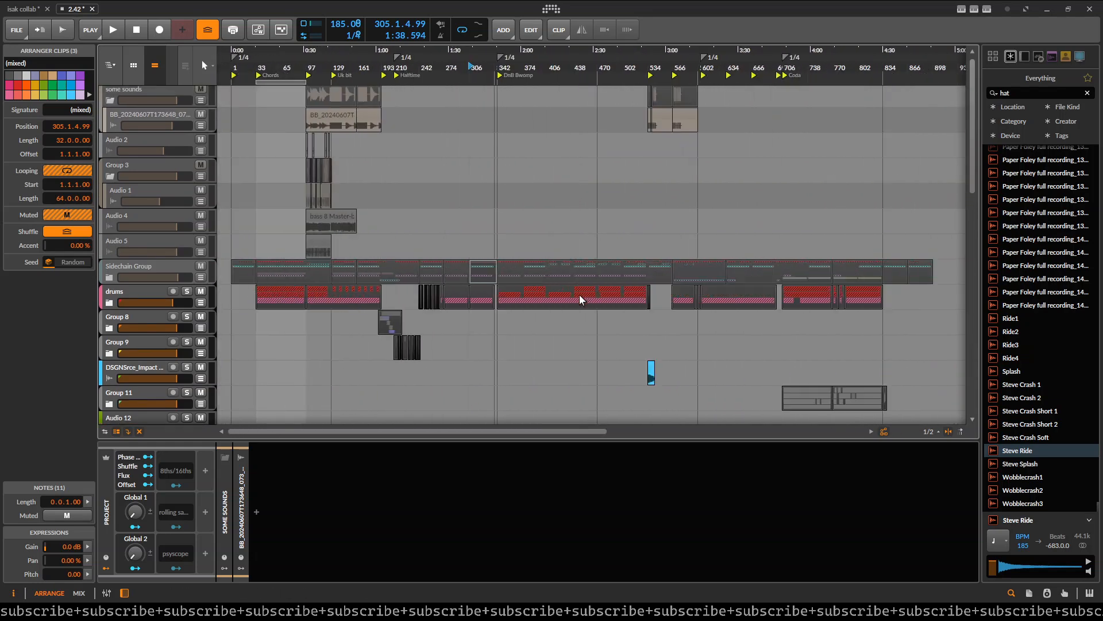
drag(579, 294, 581, 215)
scroll(517, 215, up, 2)
scroll(464, 215, down, 4)
drag(464, 215, 644, 223)
scroll(593, 250, up, 5)
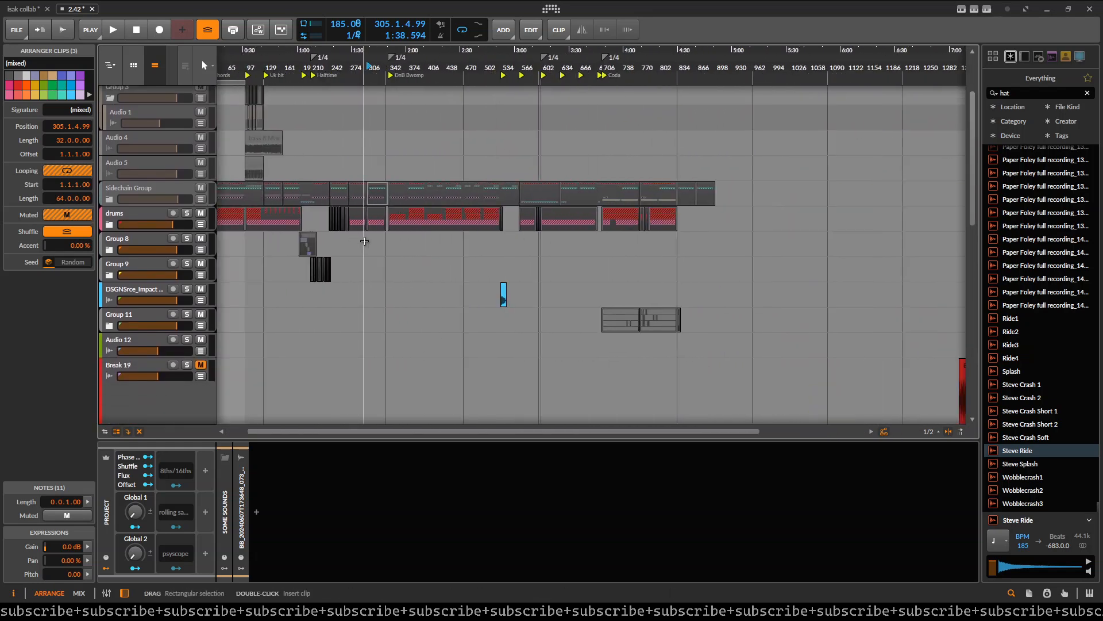
scroll(593, 250, up, 1)
scroll(593, 242, up, 4)
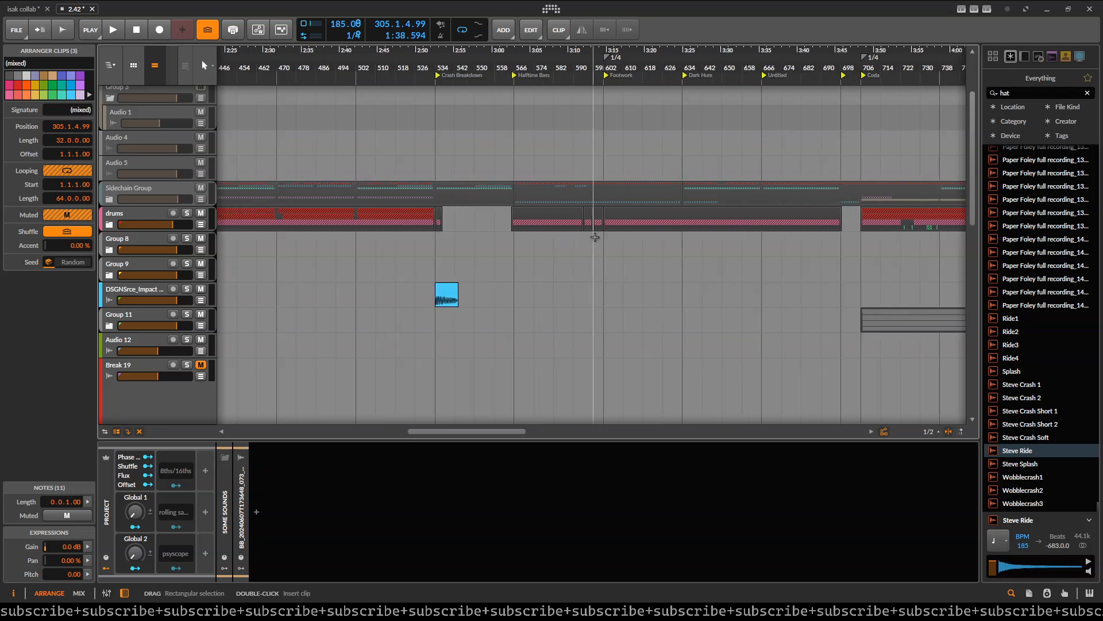
scroll(590, 253, down, 6)
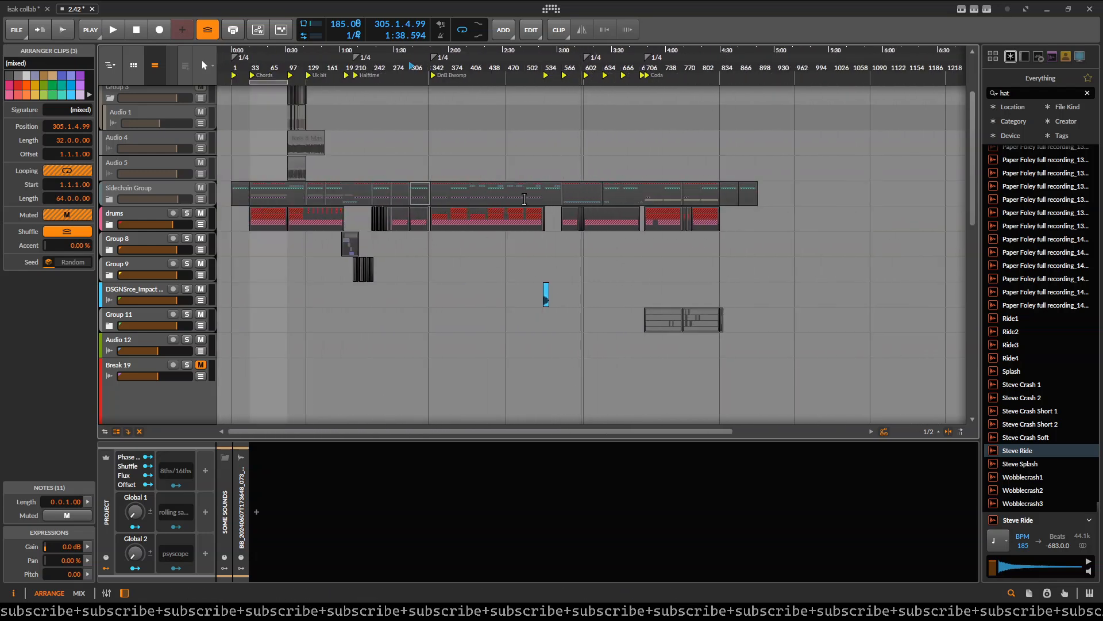
scroll(630, 215, up, 4)
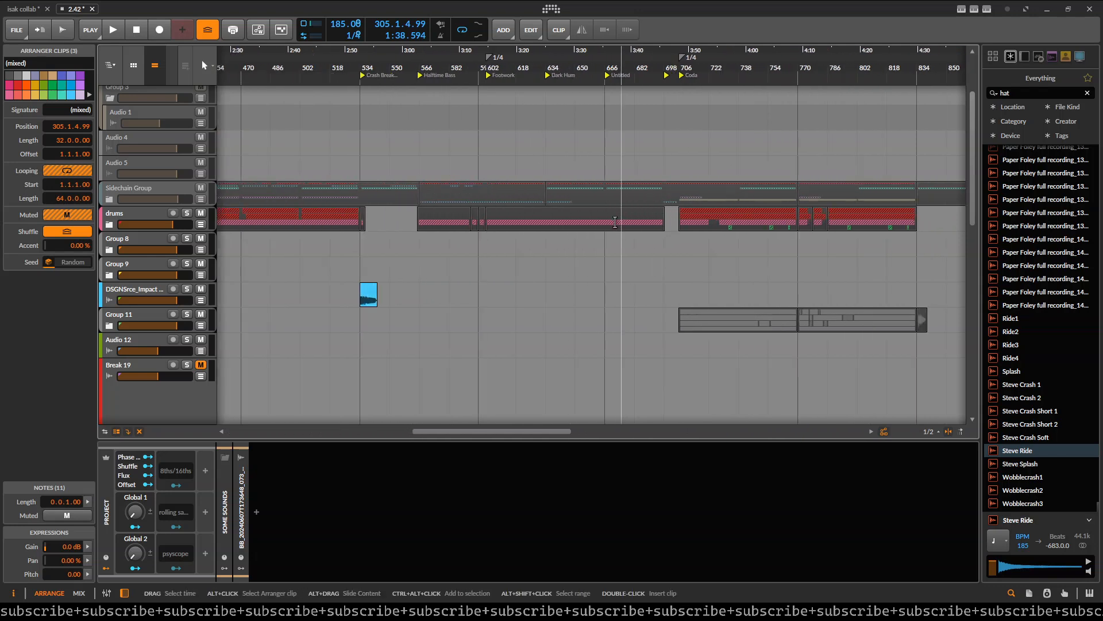
scroll(578, 217, down, 1)
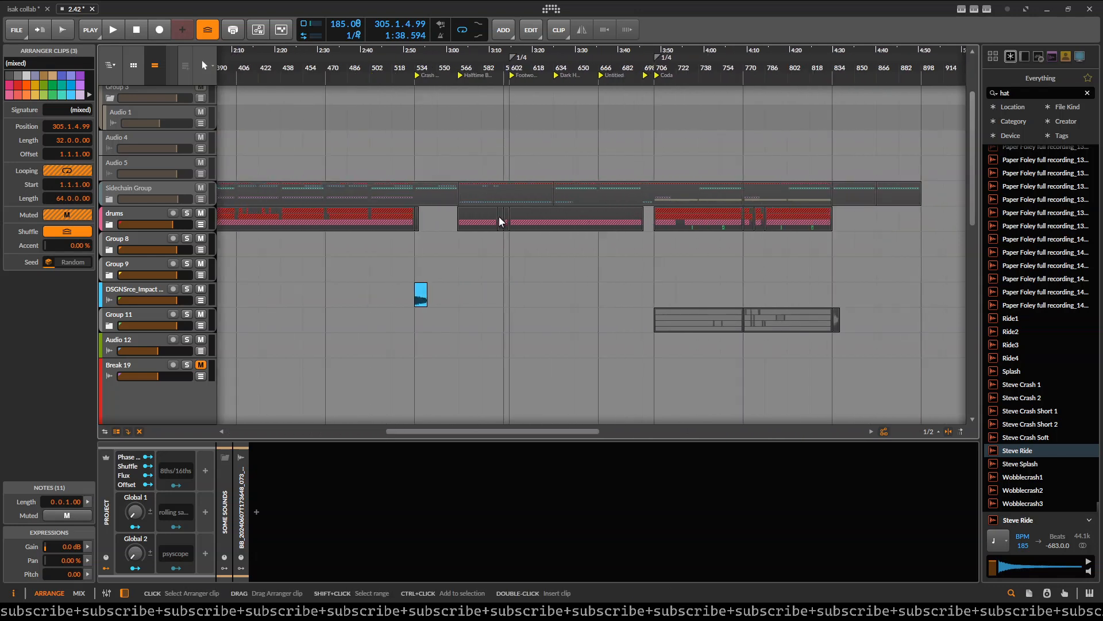
- Inspect the drums clip at the Footwork marker and the Coda start, and compare the song's sections with the bar grid
click(571, 217)
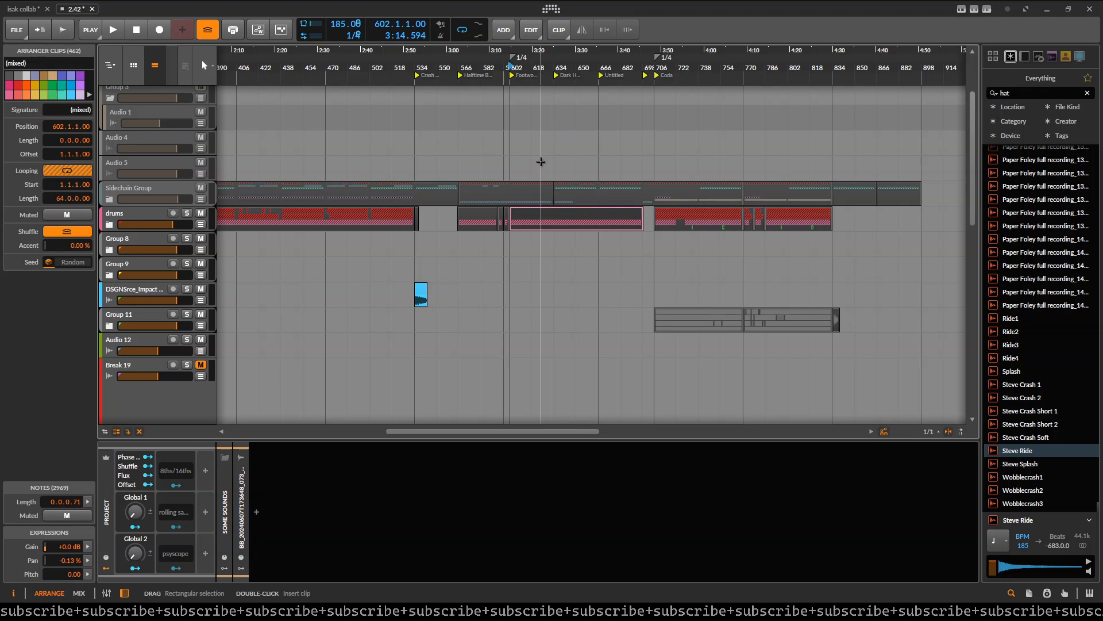
click(655, 269)
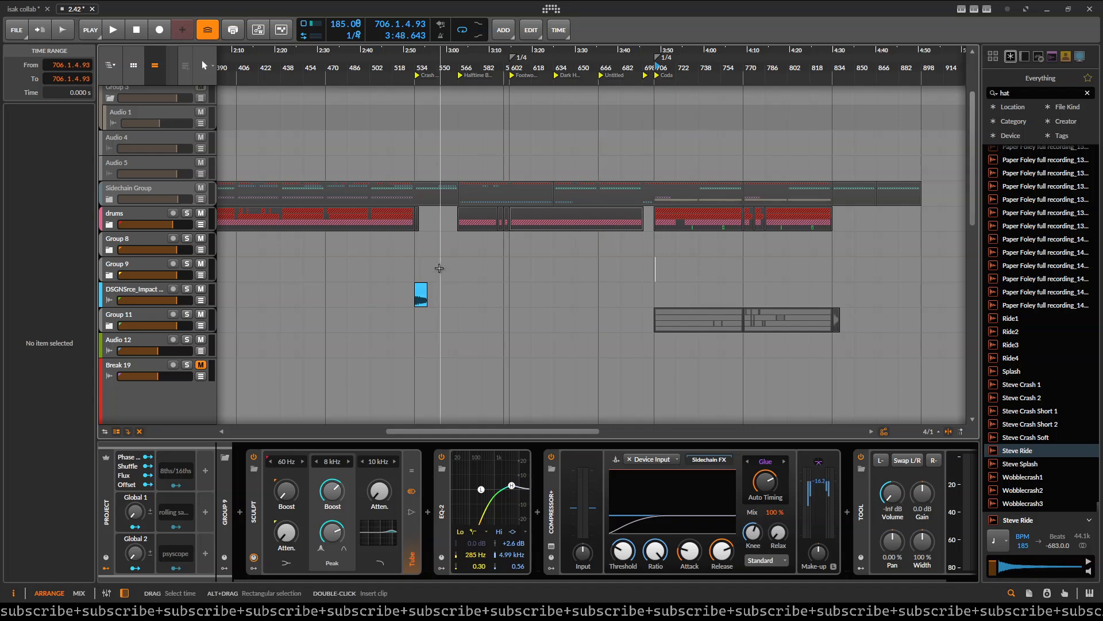
drag(526, 226, 672, 228)
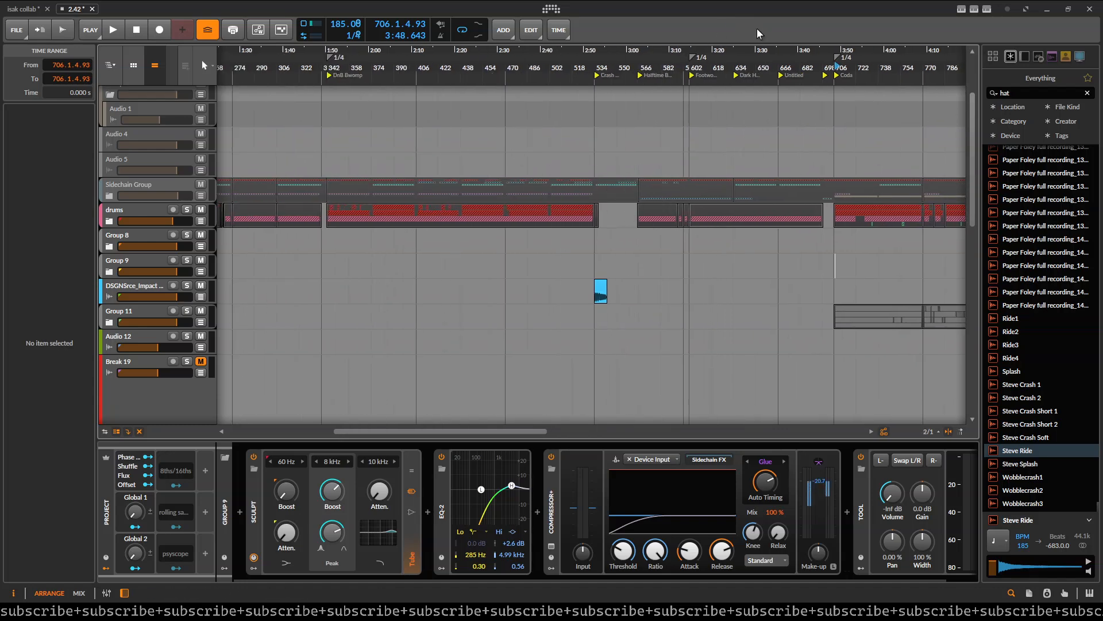
drag(471, 155, 594, 237)
drag(322, 223, 547, 224)
scroll(518, 244, up, 4)
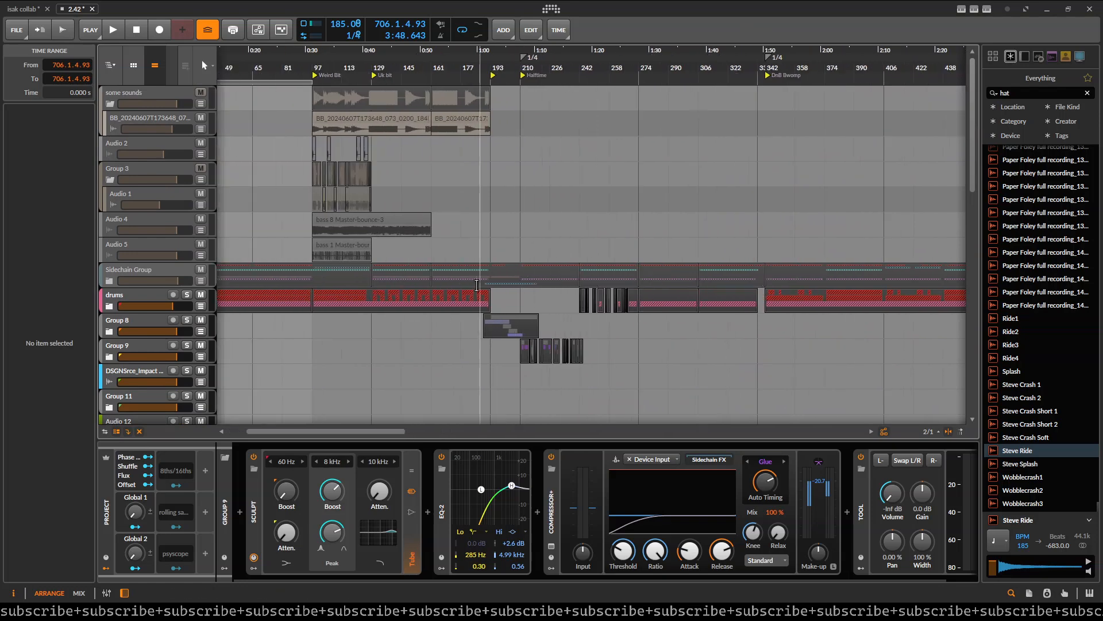
drag(409, 272, 643, 224)
drag(372, 239, 665, 226)
drag(932, 282, 564, 239)
scroll(684, 287, down, 6)
scroll(518, 302, up, 2)
drag(518, 302, 679, 283)
scroll(397, 149, up, 4)
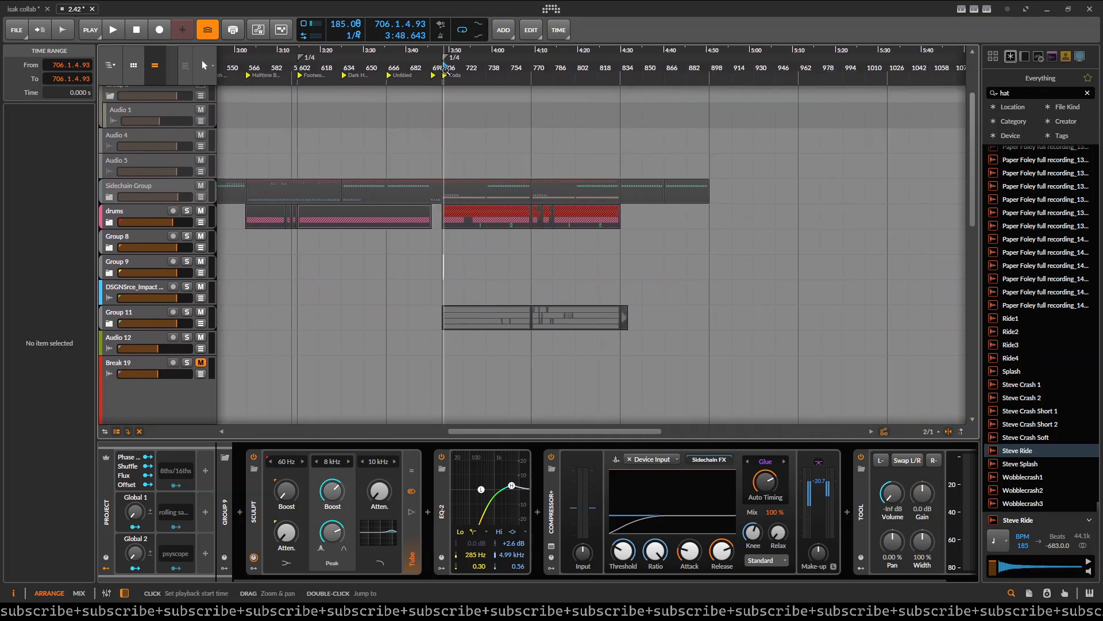
- Delete the Steve Ride track below the Break 19 track
scroll(437, 99, up, 5)
drag(514, 97, 564, 104)
drag(658, 184, 352, 86)
drag(707, 201, 391, 80)
drag(745, 210, 333, 132)
drag(783, 283, 339, 192)
drag(774, 259, 370, 262)
scroll(786, 181, down, 2)
scroll(739, 170, up, 4)
drag(416, 97, 377, 239)
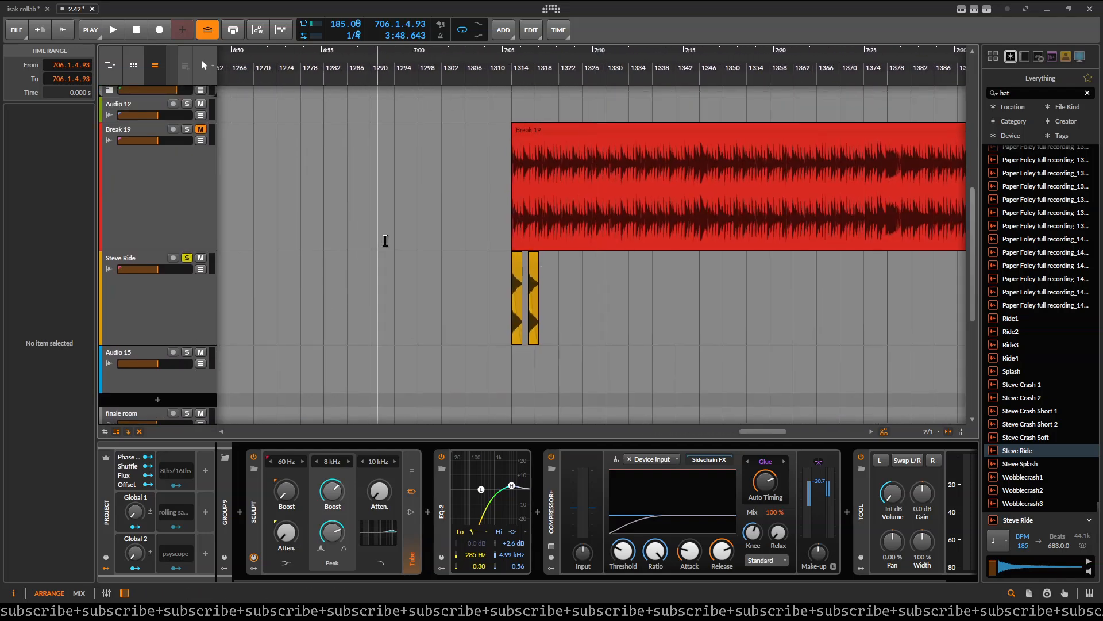
scroll(426, 236, up, 5)
scroll(468, 249, right, 10)
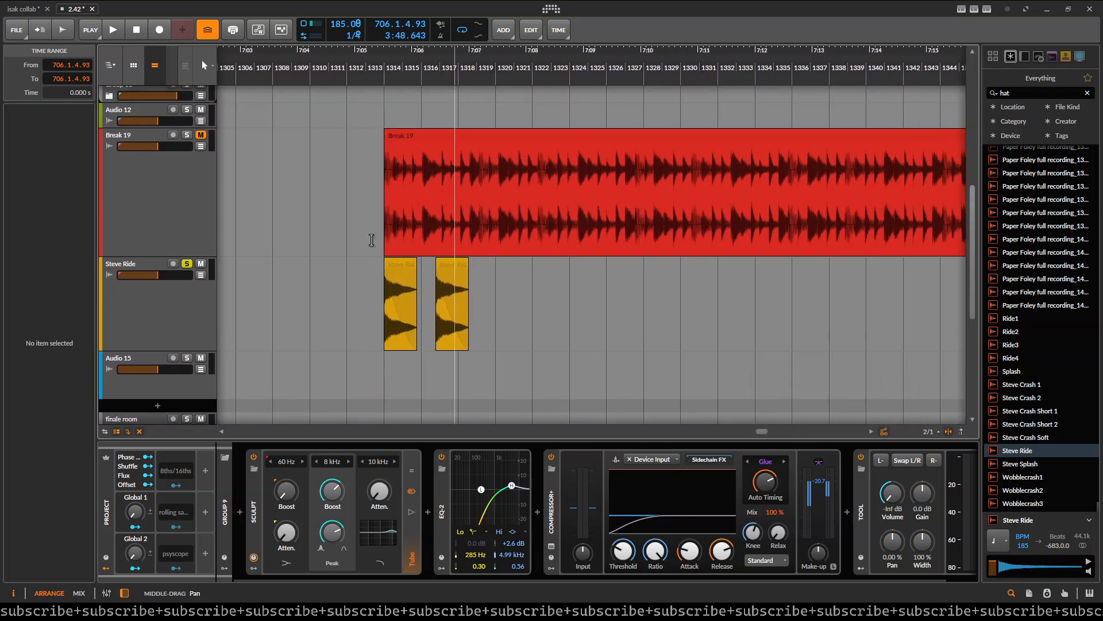
click(124, 263)
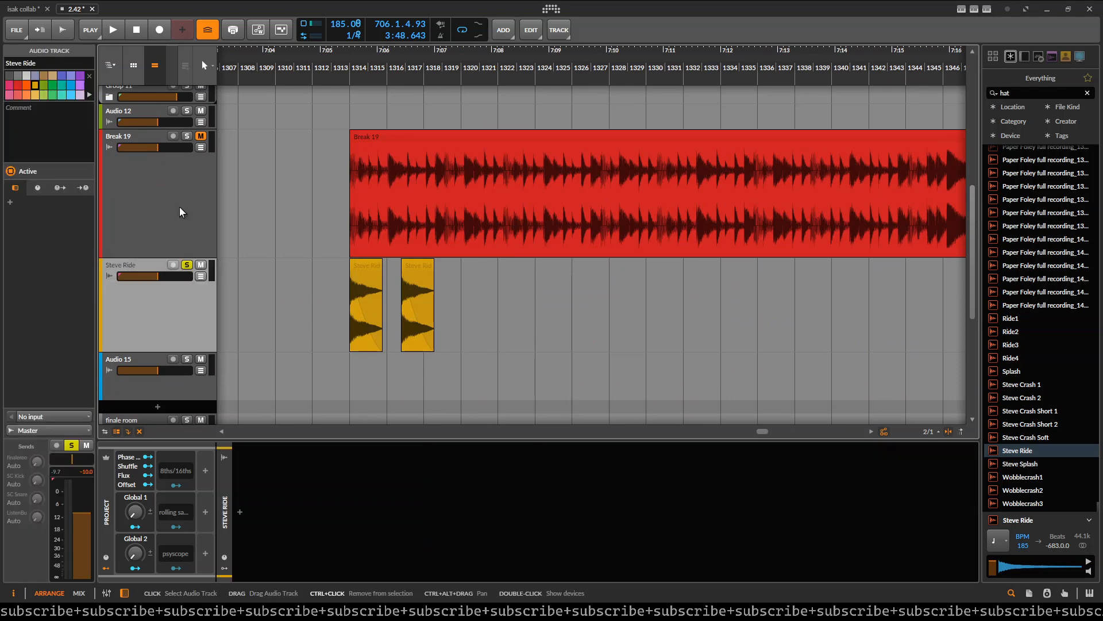
key(Delete)
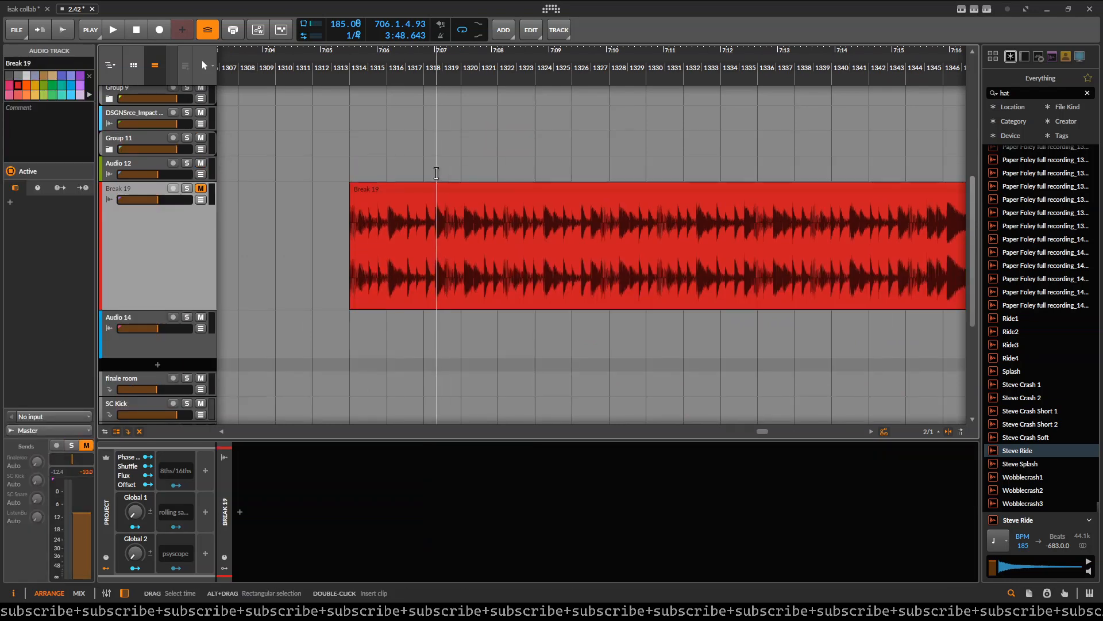
- Solo and unmute the Break 19 track, and play its clip briefly from the start
click(396, 184)
scroll(376, 261, up, 5)
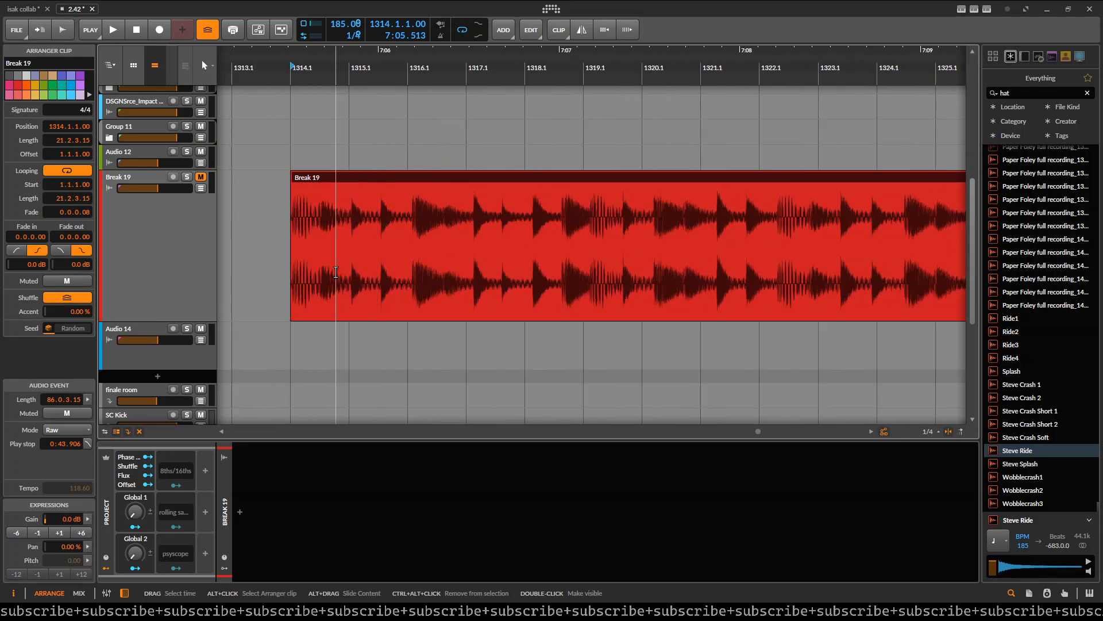
scroll(335, 272, up, 8)
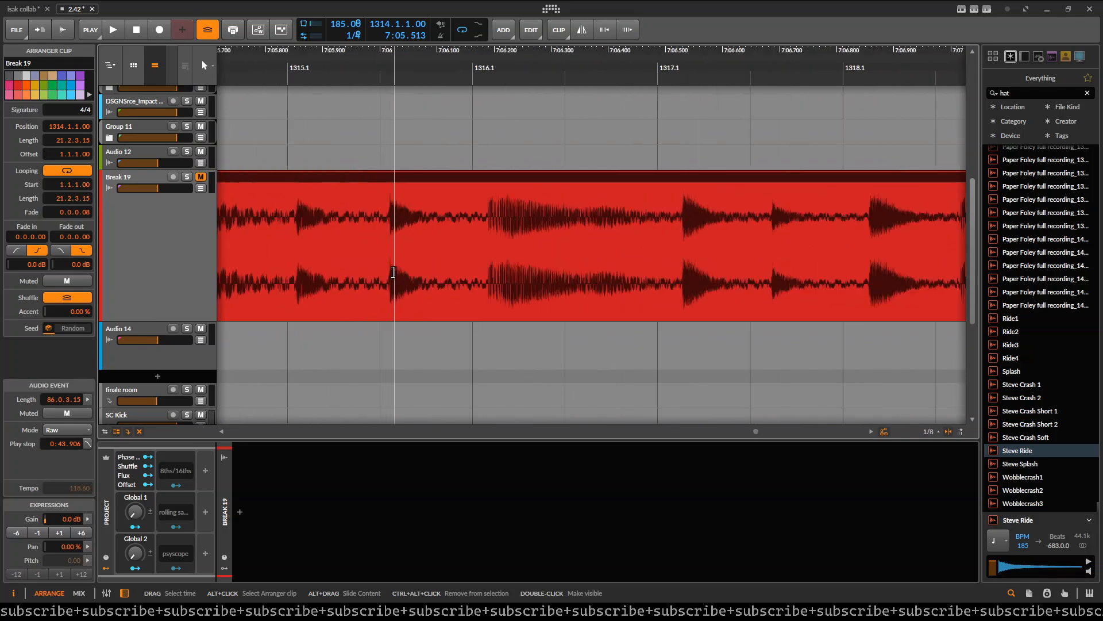
scroll(405, 207, down, 8)
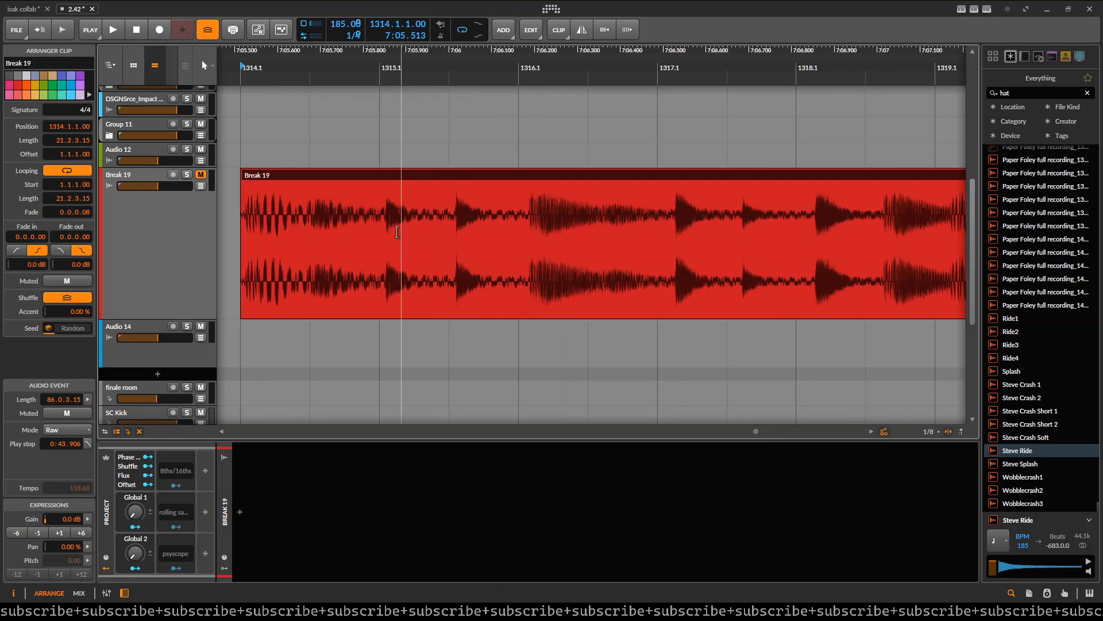
click(187, 175)
click(201, 174)
scroll(450, 196, down, 4)
scroll(451, 196, right, 2)
key(space)
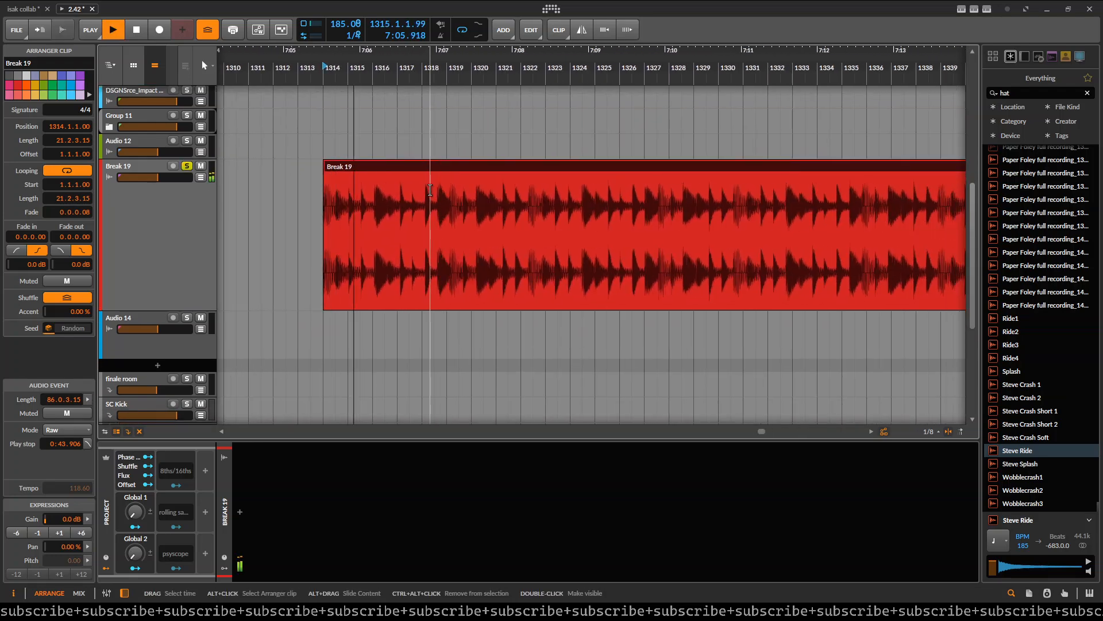
key(space)
- Place the Steve Splash sample on the empty track below Break 19, at the break's start at 1314.1.1.00
scroll(493, 197, down, 2)
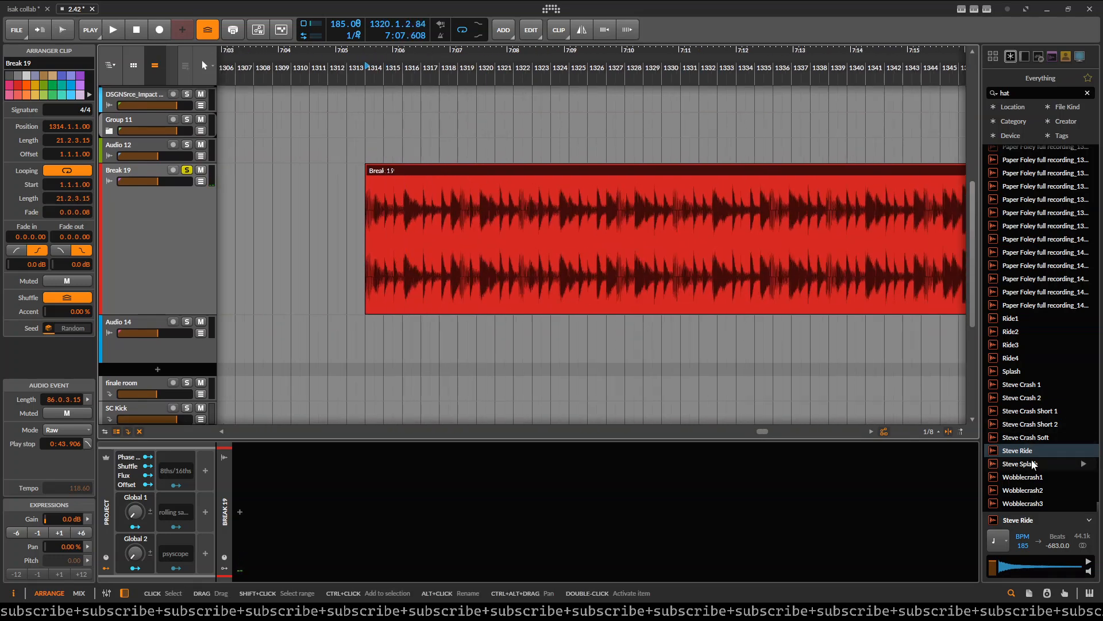
drag(1030, 463, 374, 317)
scroll(390, 304, up, 5)
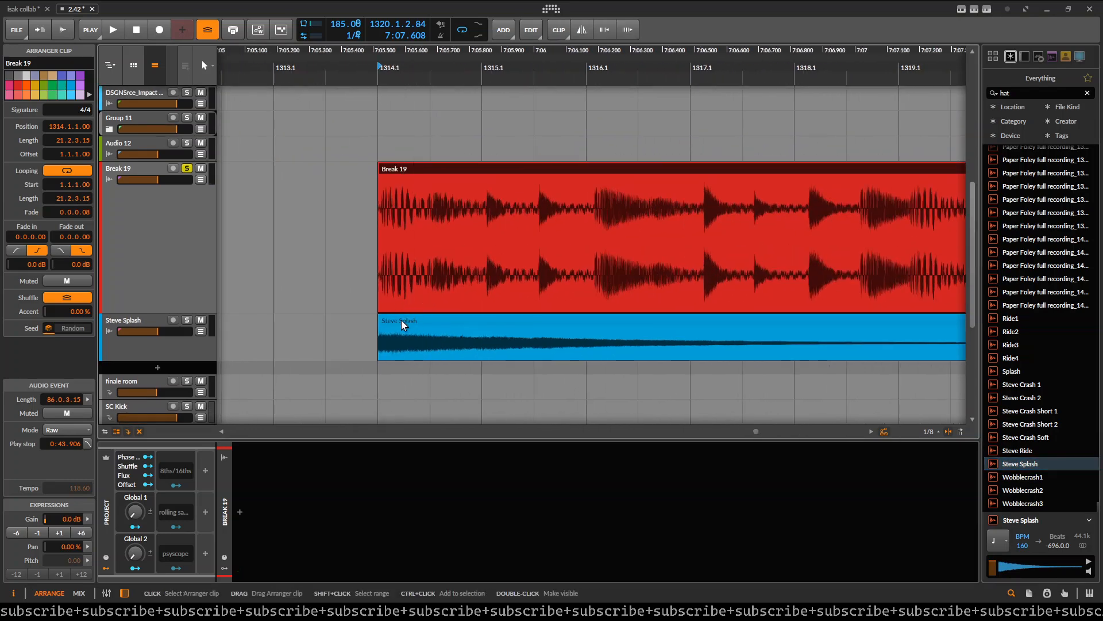
- Copy the Steve Splash clip to 1315.1.1.03 over its own tail, and delete the copy to leave the original shortened
click(526, 327)
drag(526, 327, 511, 324)
scroll(487, 252, up, 5)
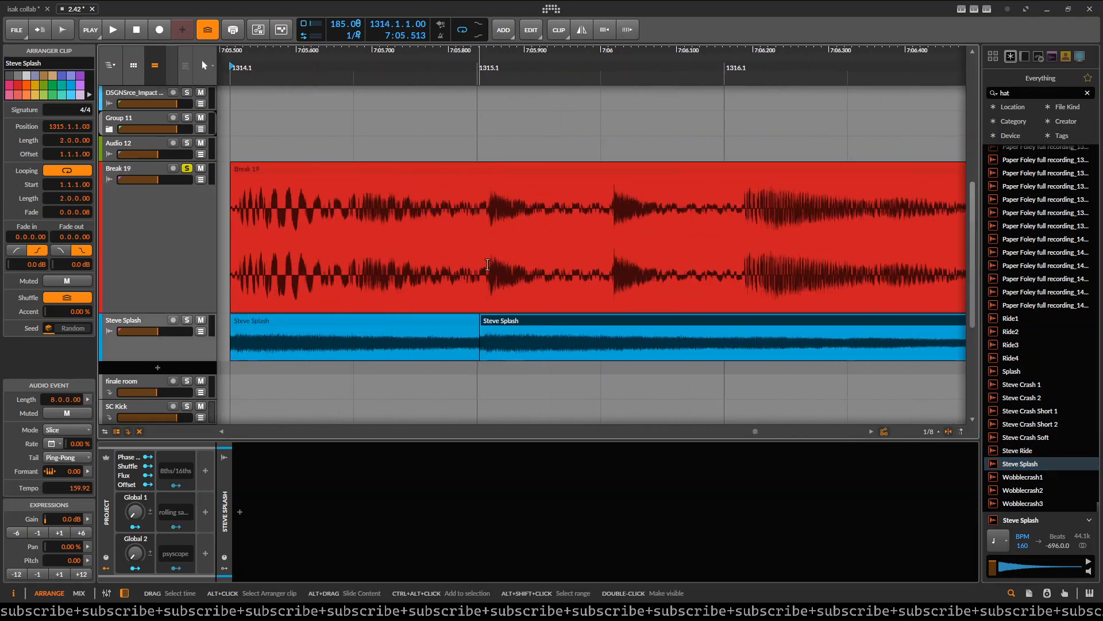
scroll(486, 240, down, 5)
key(Delete)
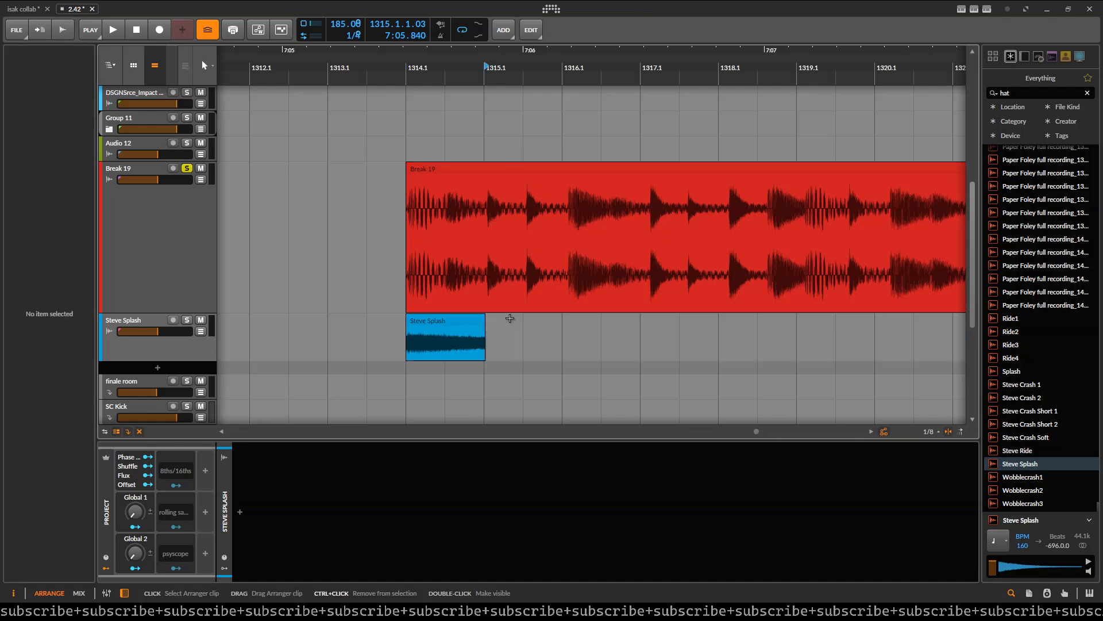
- Check the arranger's grid resolution and snap-to settings
scroll(543, 199, down, 5)
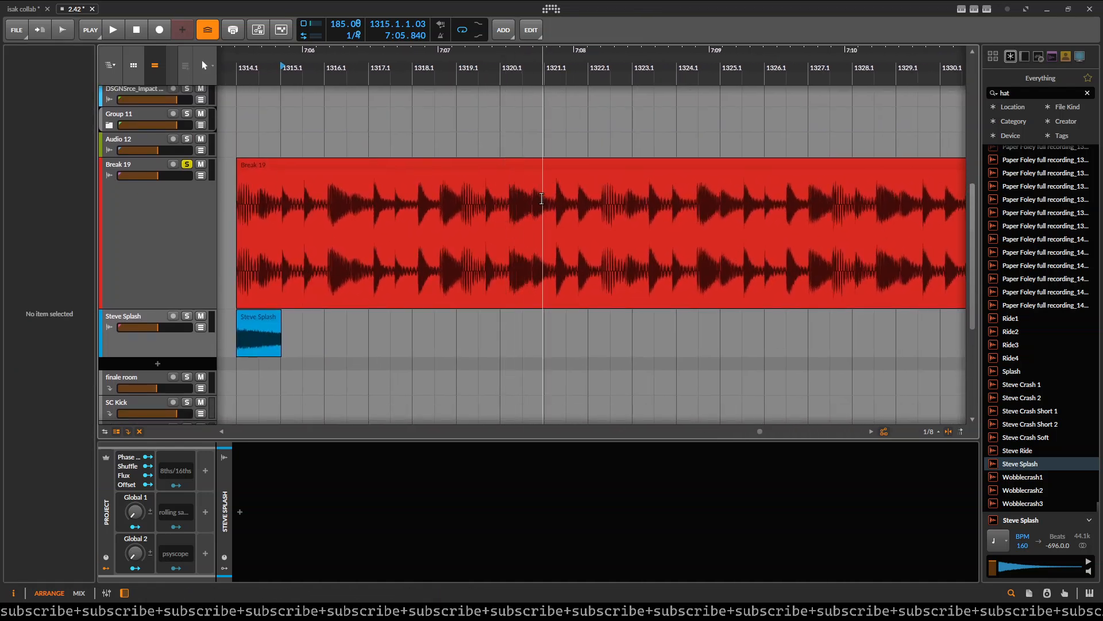
click(931, 430)
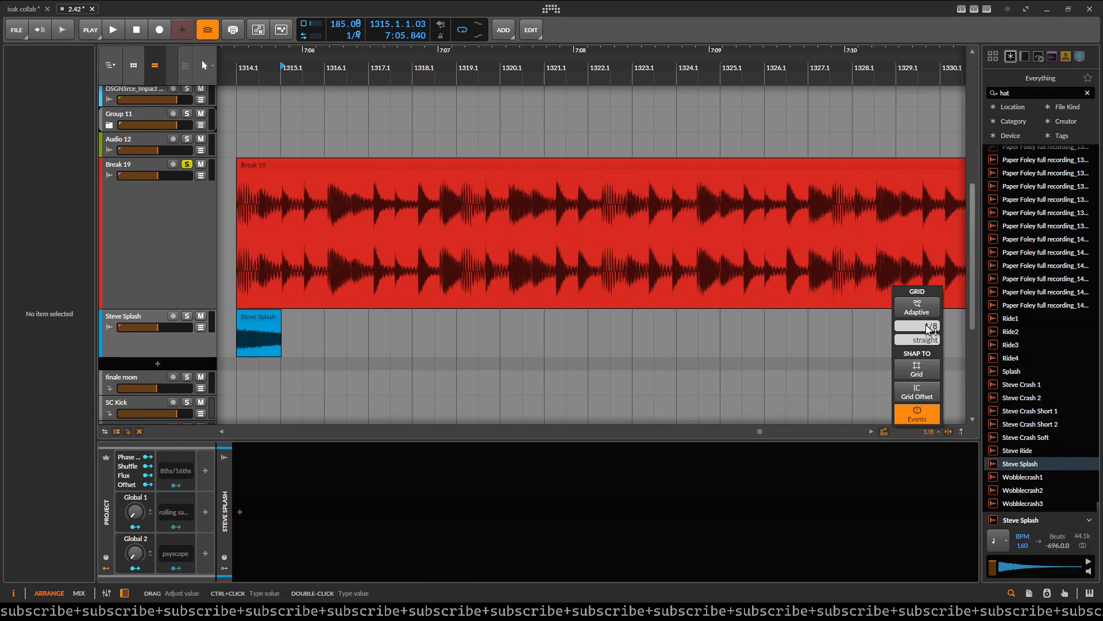
click(635, 316)
- Slice the Break 19 clip in place at its onsets, with the onset threshold at 0 %
scroll(575, 241, down, 3)
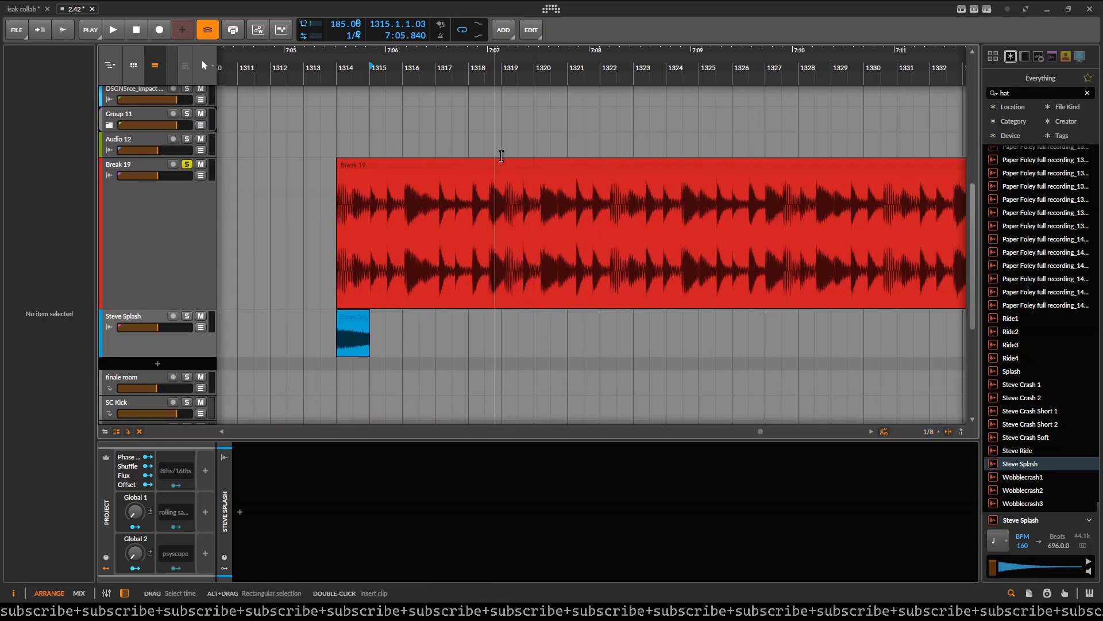
click(508, 165)
right_click(508, 165)
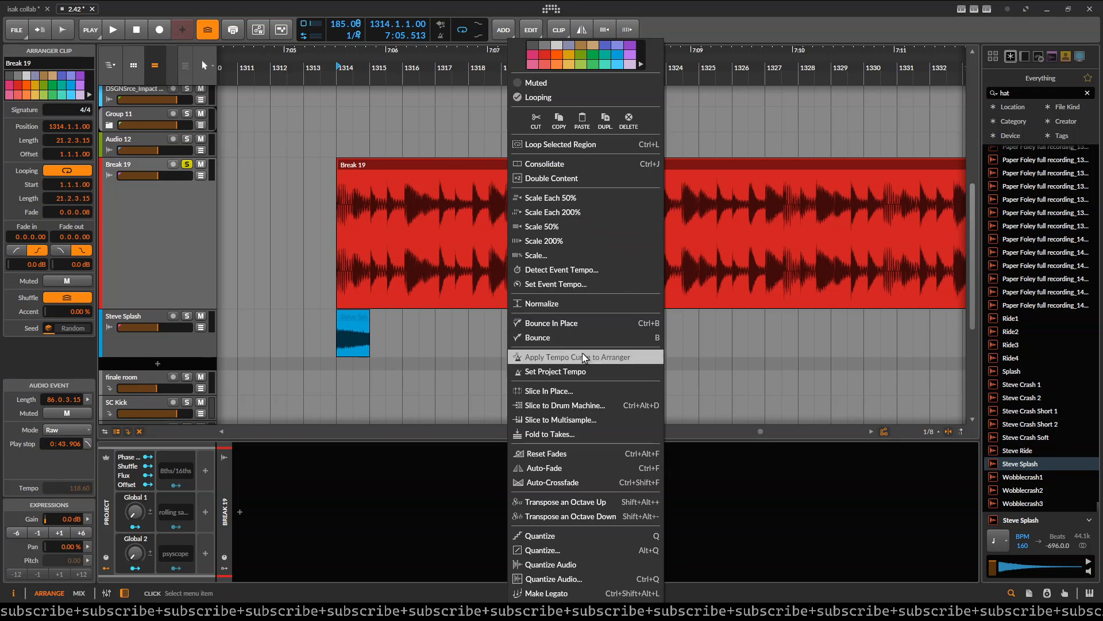
click(581, 391)
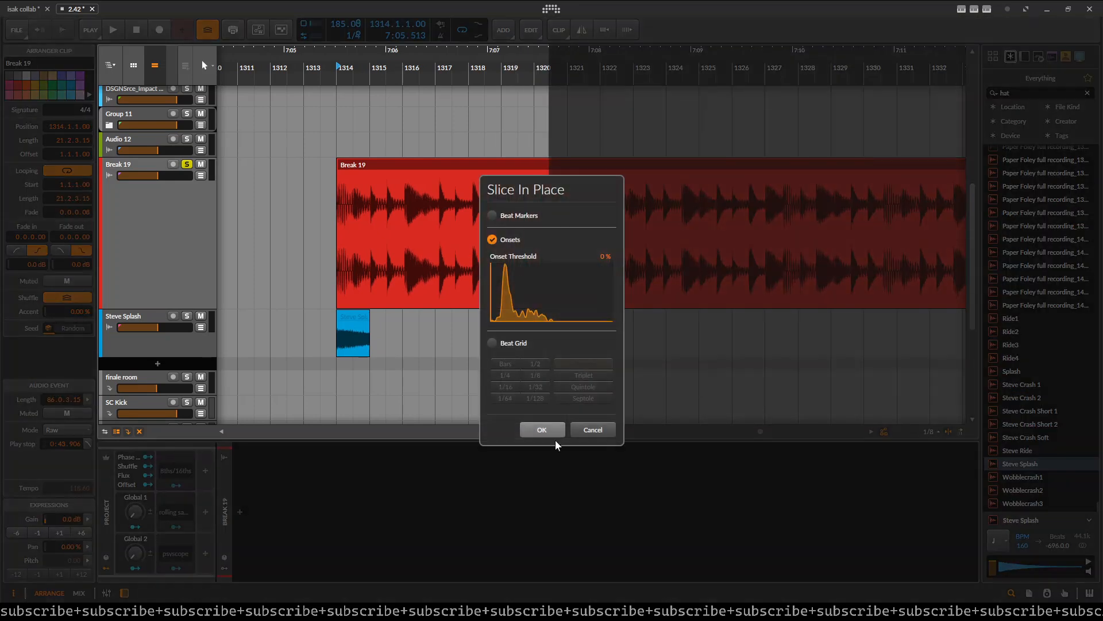
click(542, 430)
scroll(425, 316, up, 3)
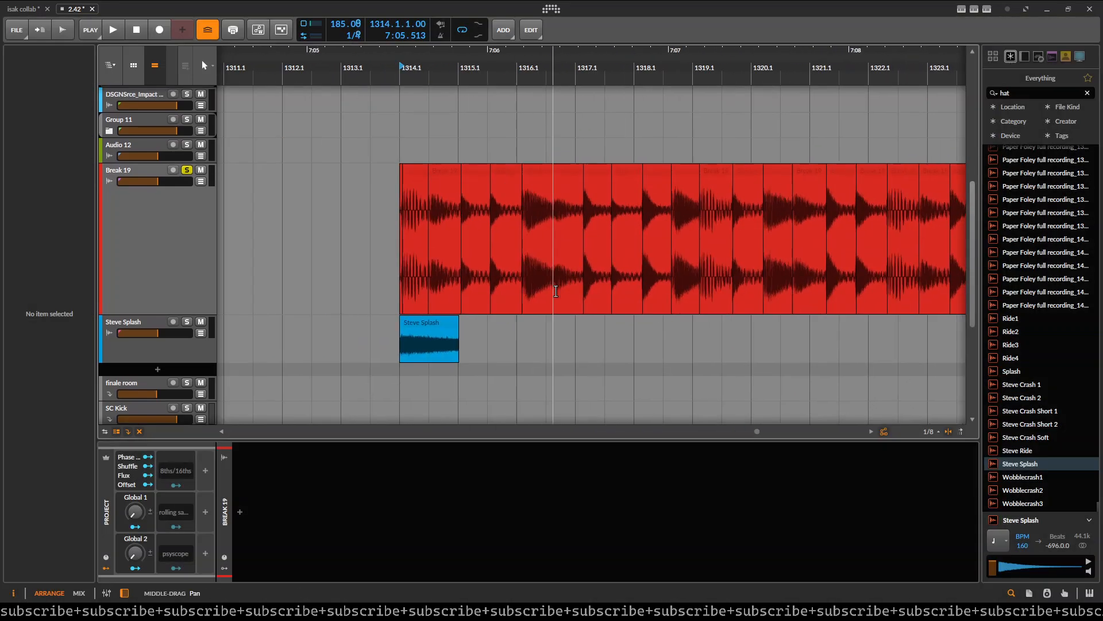
- Select the Steve Splash clip and examine how the Break 19 slices above it line up with the arranger grid
scroll(457, 230, up, 2)
scroll(460, 252, down, 3)
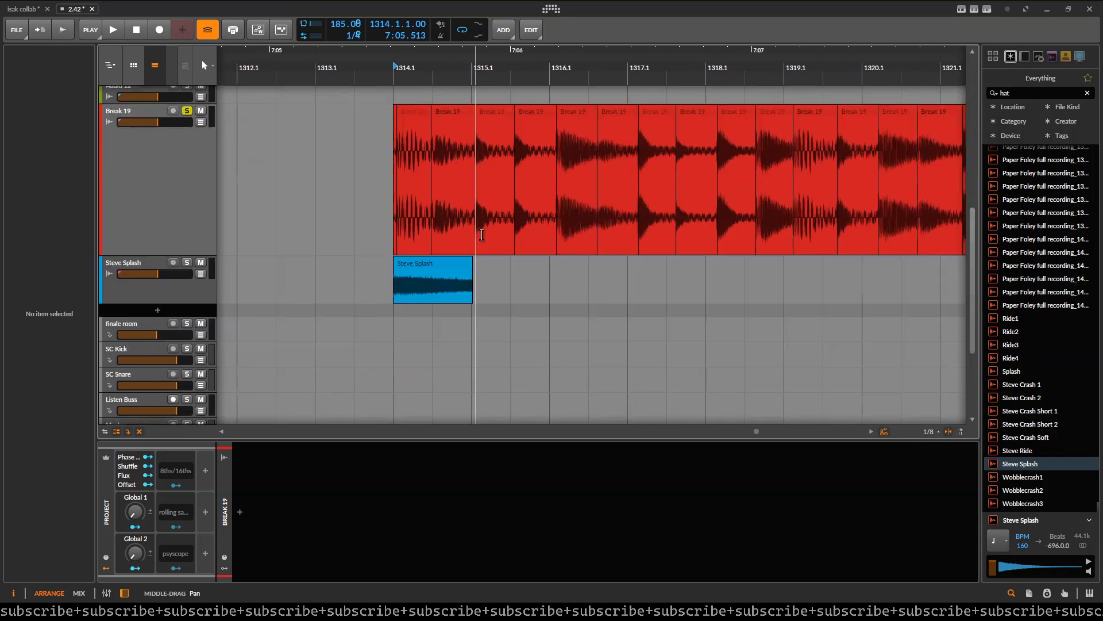
scroll(426, 254, up, 2)
click(391, 256)
scroll(403, 253, up, 3)
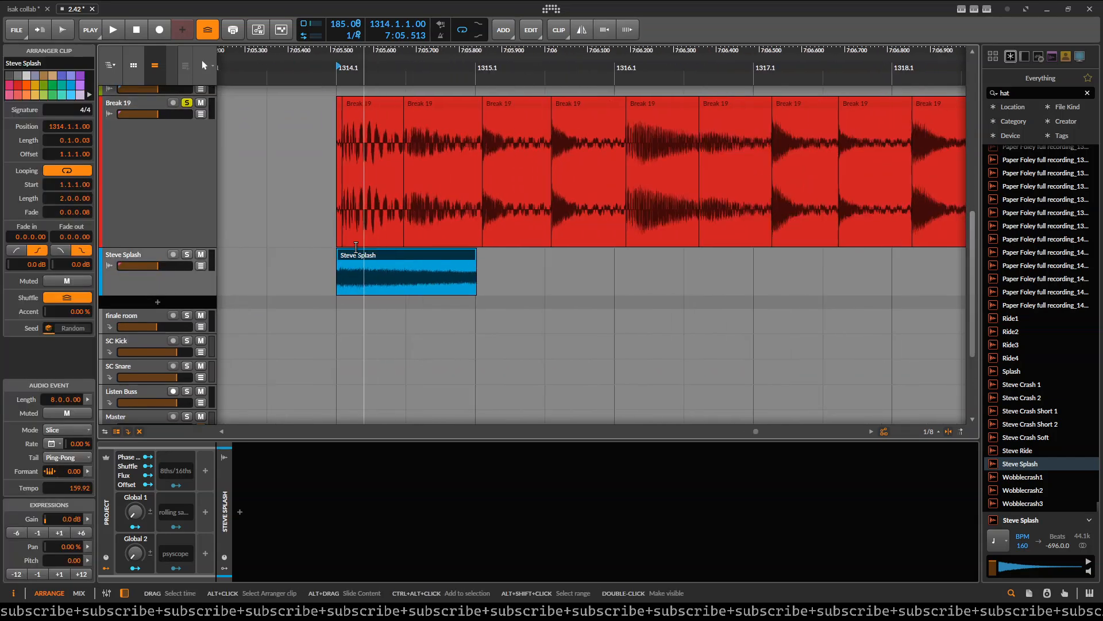
scroll(580, 229, down, 1)
drag(551, 219, 474, 270)
scroll(485, 268, down, 2)
scroll(664, 259, up, 1)
drag(672, 259, 710, 244)
scroll(415, 276, up, 2)
drag(358, 287, 417, 282)
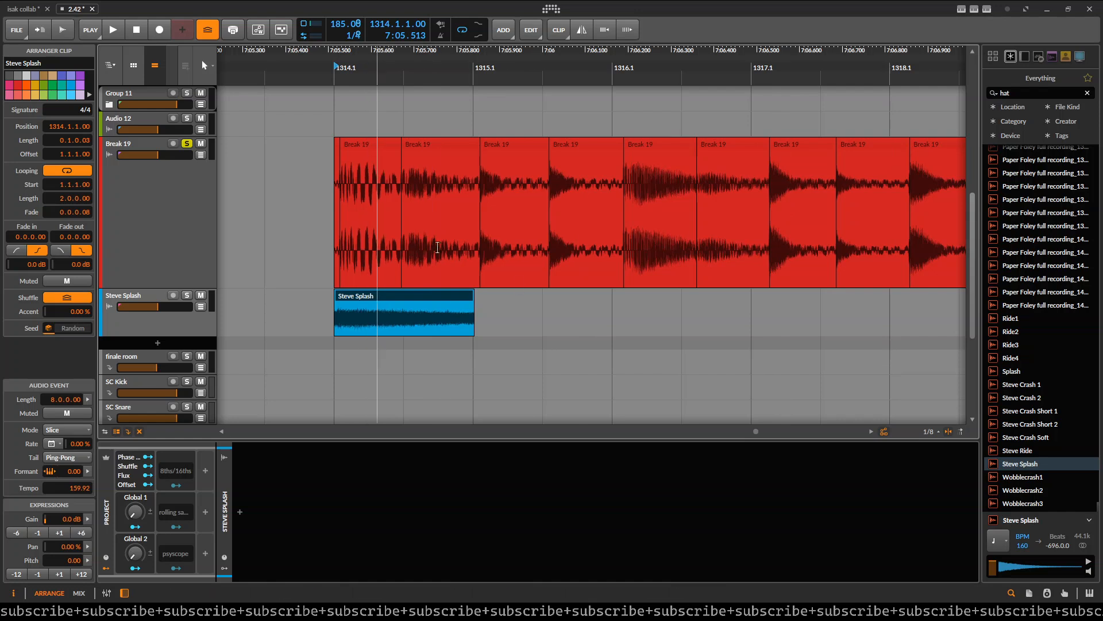
- Copy the Steve Splash clip repeatedly along its track, snapping each copy to a Break 19 slice start, with the last at 1321.1.2.12
drag(361, 294, 640, 308)
drag(618, 244, 549, 261)
scroll(552, 270, down, 4)
drag(558, 311, 685, 251)
scroll(451, 253, up, 3)
drag(675, 252, 588, 248)
scroll(598, 251, up, 5)
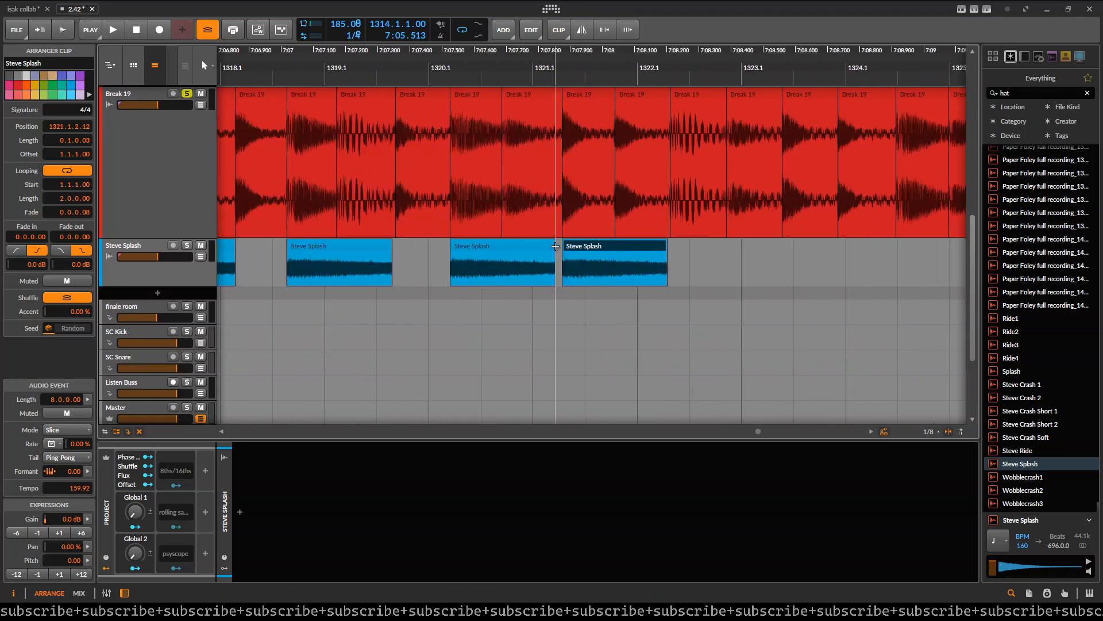
- Delete all the Steve Splash clips beneath the Break 19 slices
scroll(523, 254, down, 8)
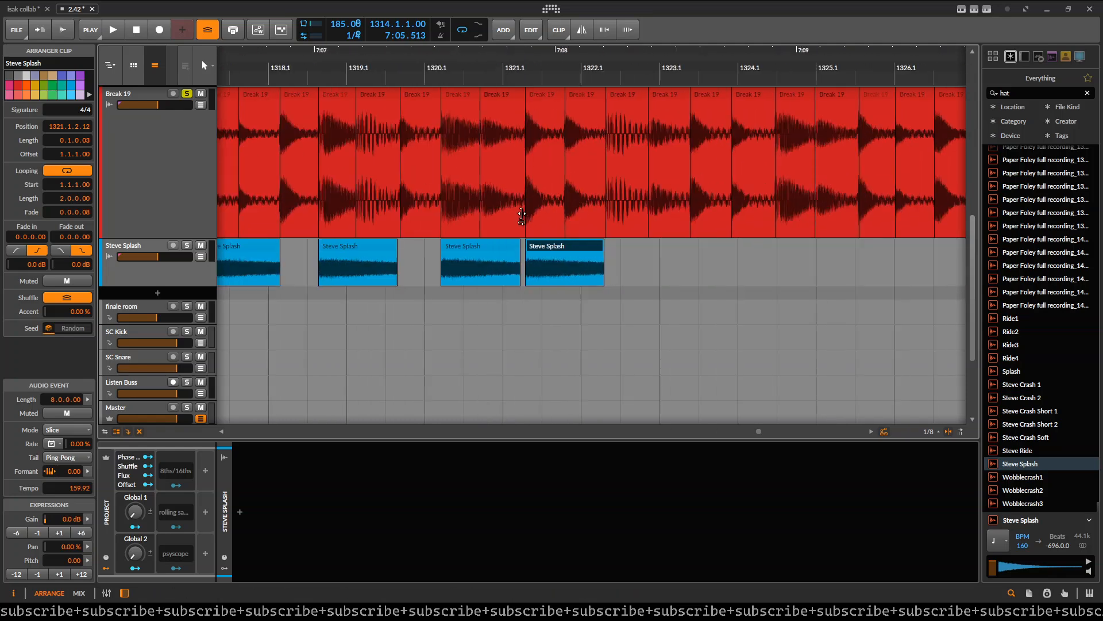
scroll(432, 236, down, 10)
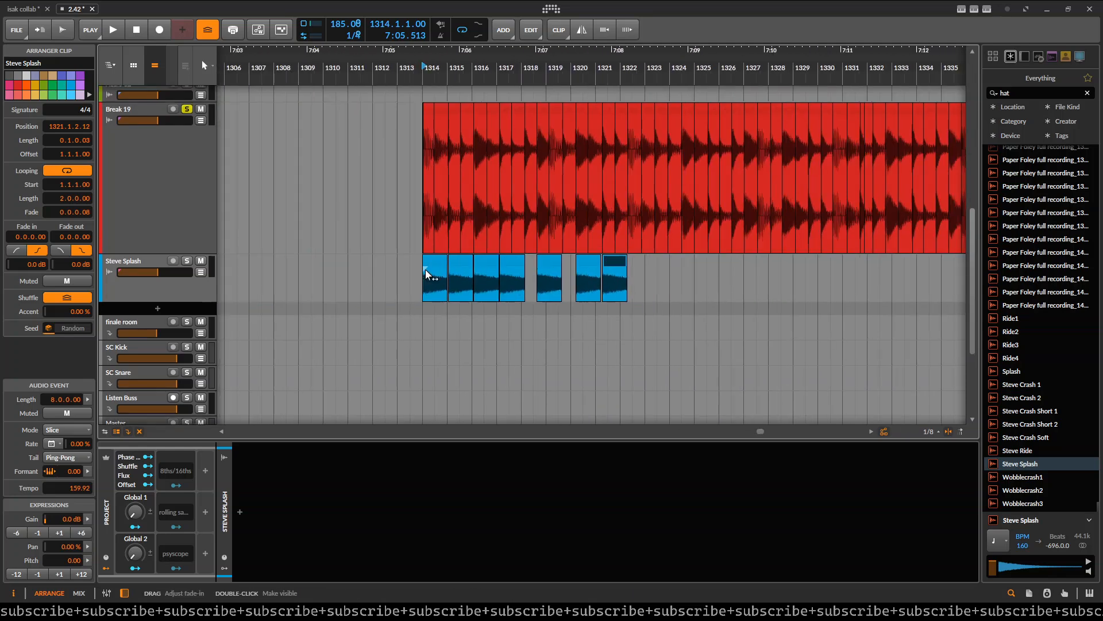
click(436, 263)
shift+click(616, 258)
key(Delete)
- Delete all the Break 19 slices within a time range from 1305.1.1.64 to 1412.1.3.50
scroll(506, 213, down, 5)
drag(394, 238, 518, 253)
scroll(494, 252, down, 5)
drag(499, 296, 544, 347)
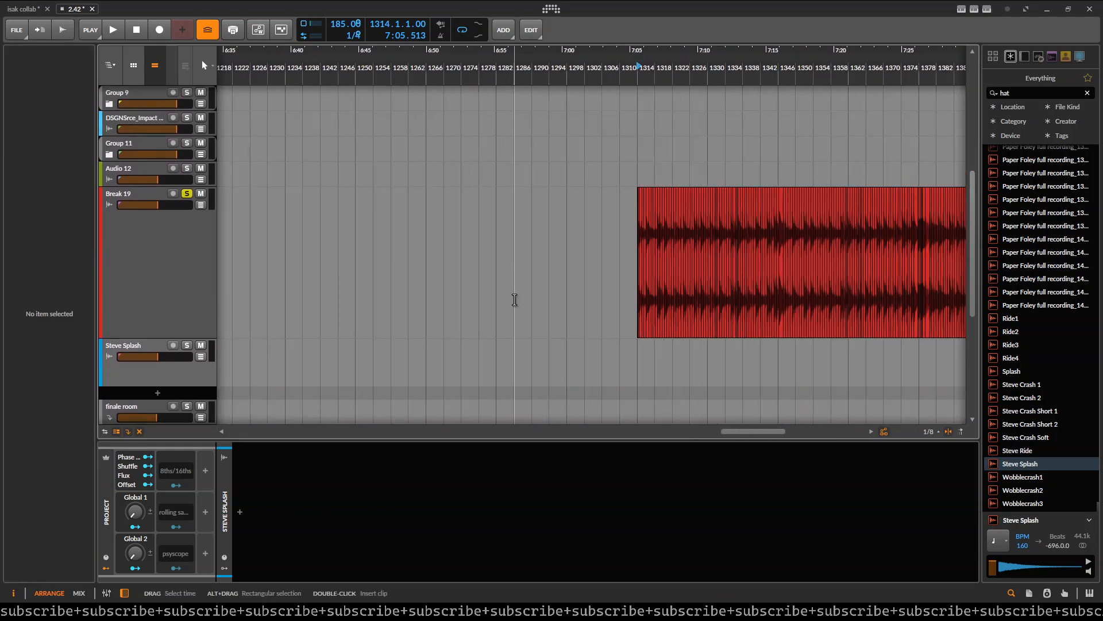
scroll(540, 248, down, 5)
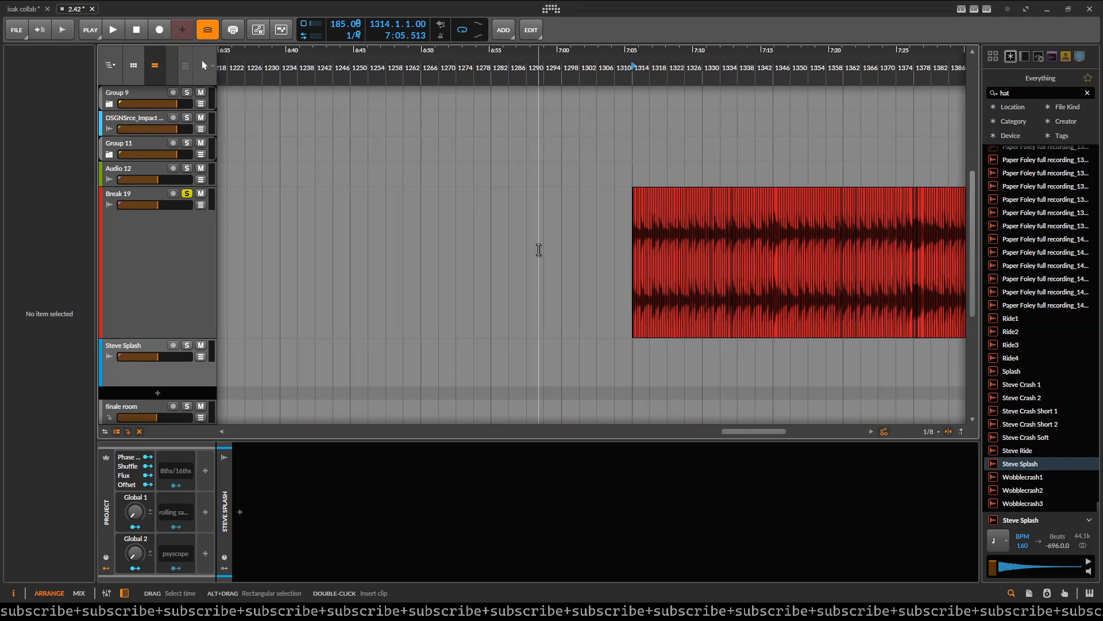
drag(567, 242, 836, 246)
key(Delete)
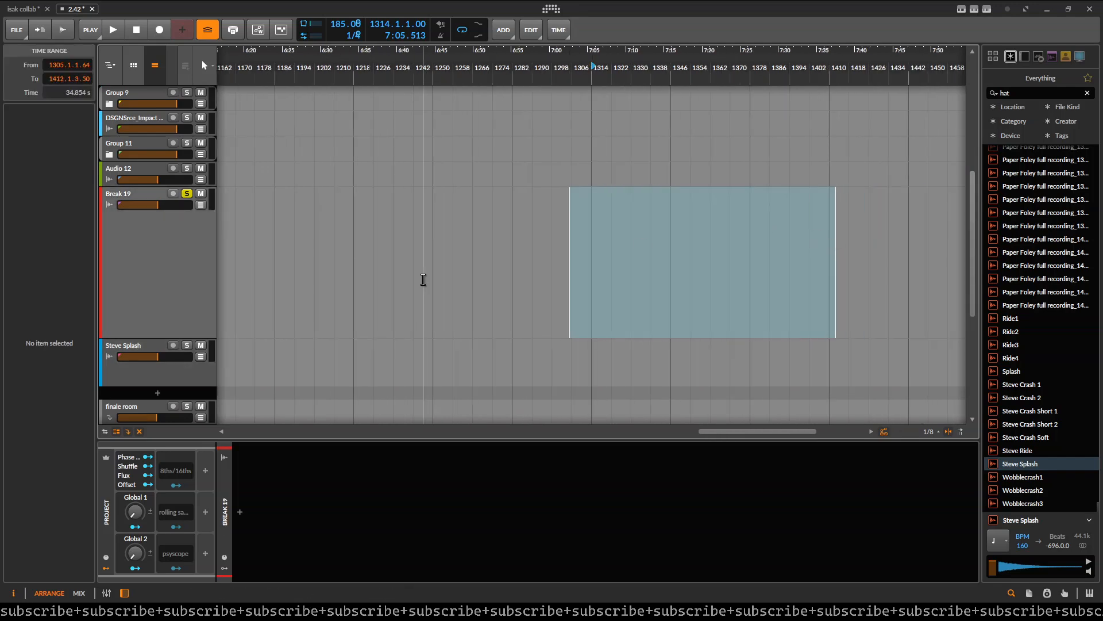
- Delete the Break 19 track and go back to the earlier song section around the Coda marker
click(168, 250)
key(Delete)
scroll(385, 225, left, 5)
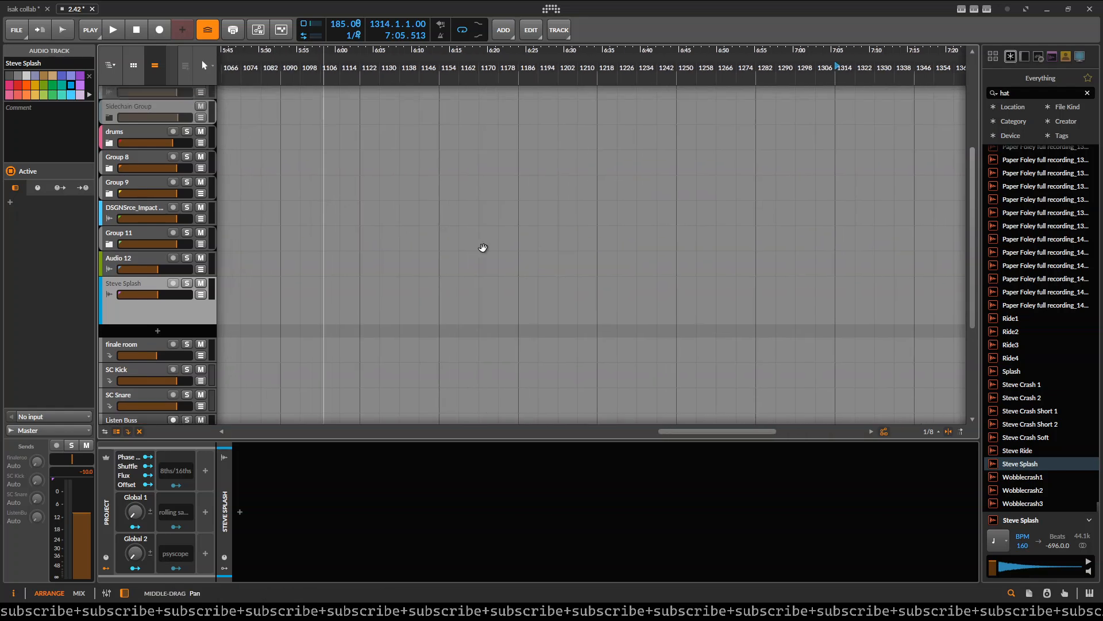
scroll(368, 233, down, 3)
scroll(350, 244, left, 5)
scroll(357, 204, left, 10)
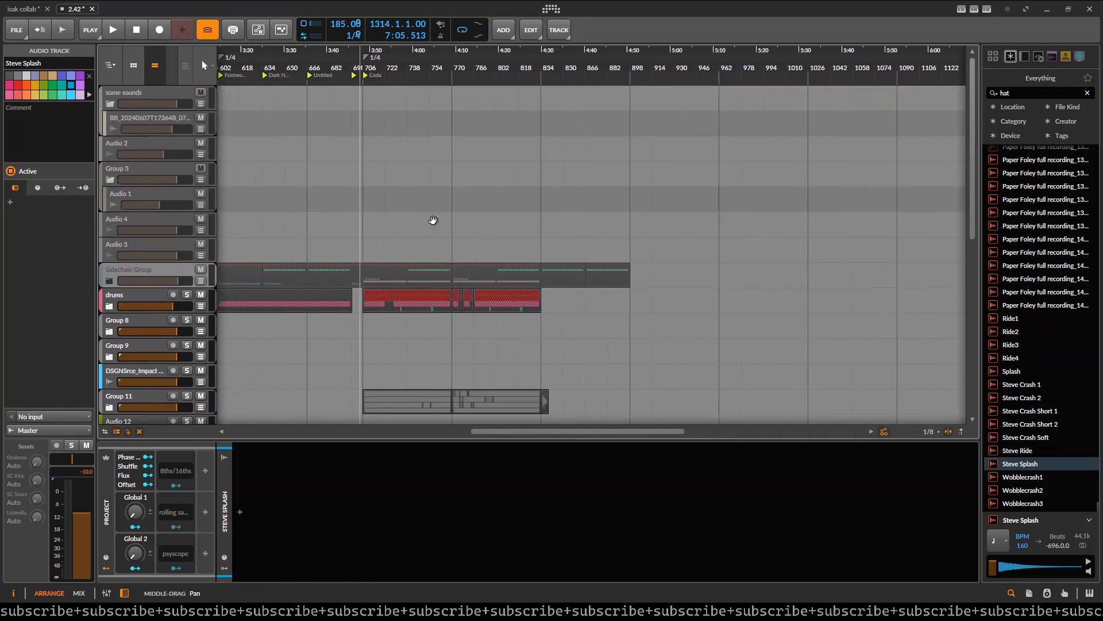